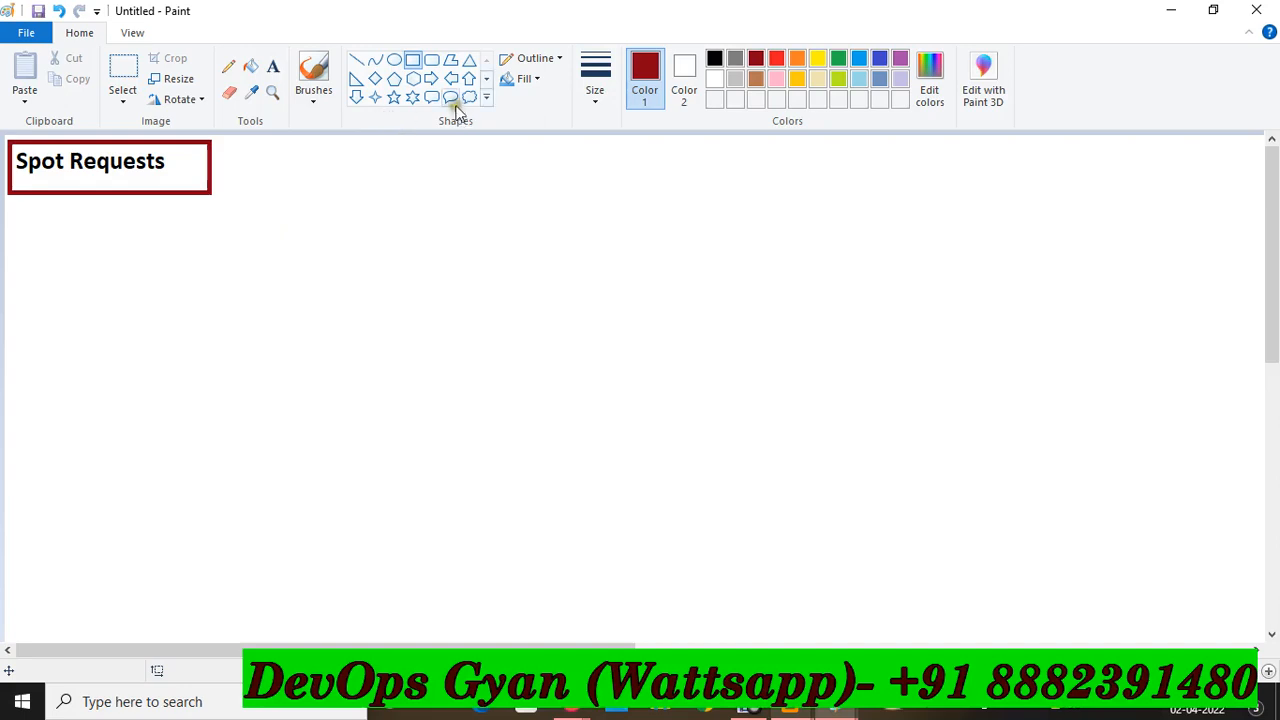
Step: Draw a dark red up arrow below the Spot Requests box, near its start
left_click(469, 78)
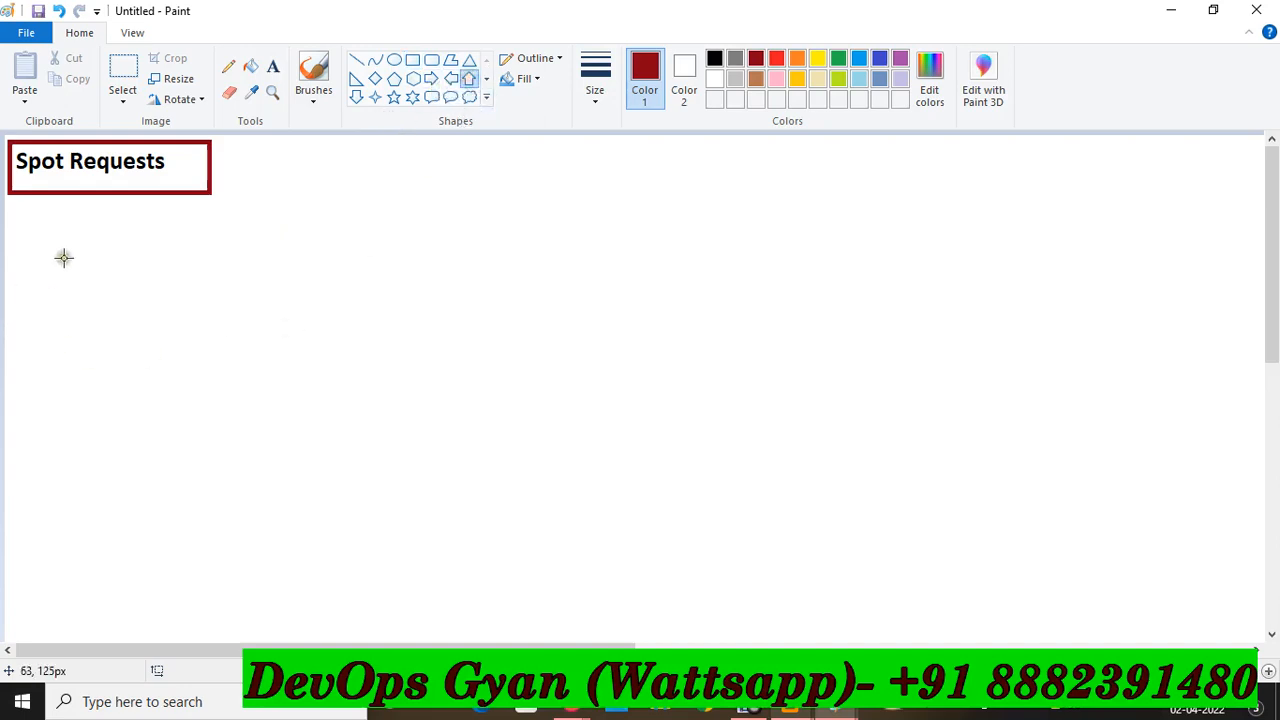
left_click_drag(24, 203, 60, 276)
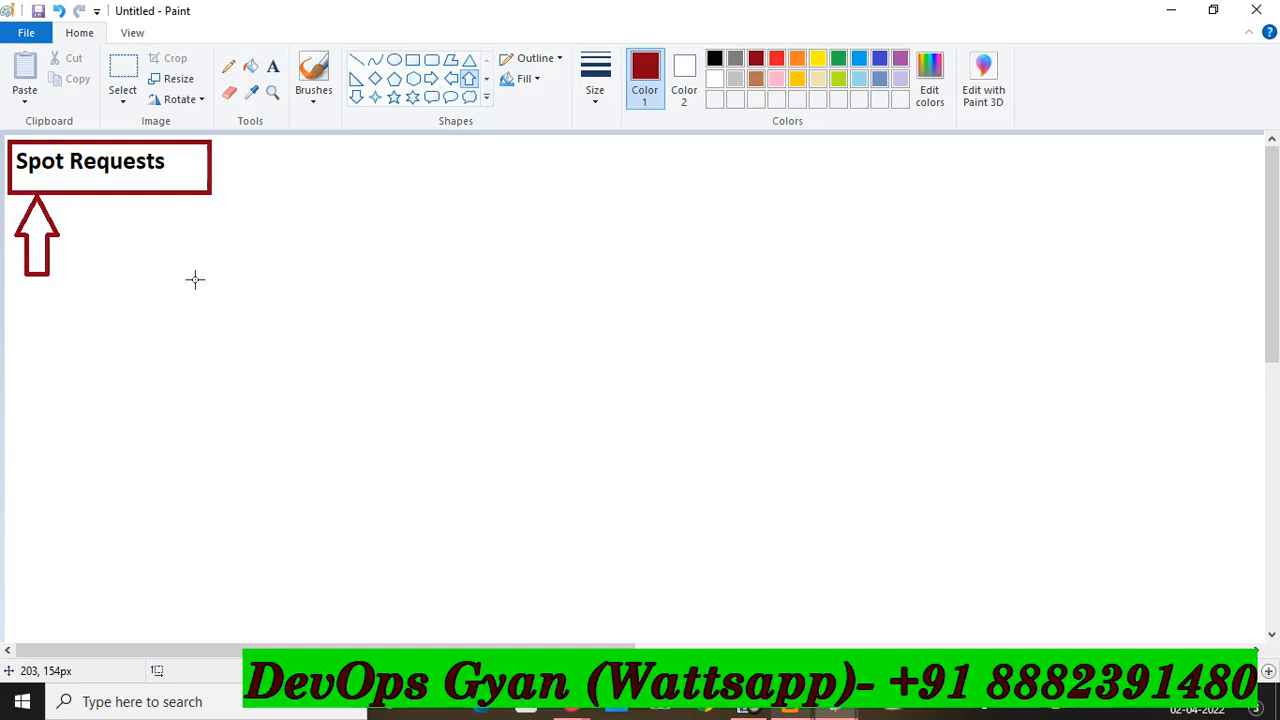
Step: Draw a green rectangle about 127 × 86 px in the empty canvas area well apart from the Spot Requests box
left_click(412, 60)
left_click_drag(674, 168, 795, 245)
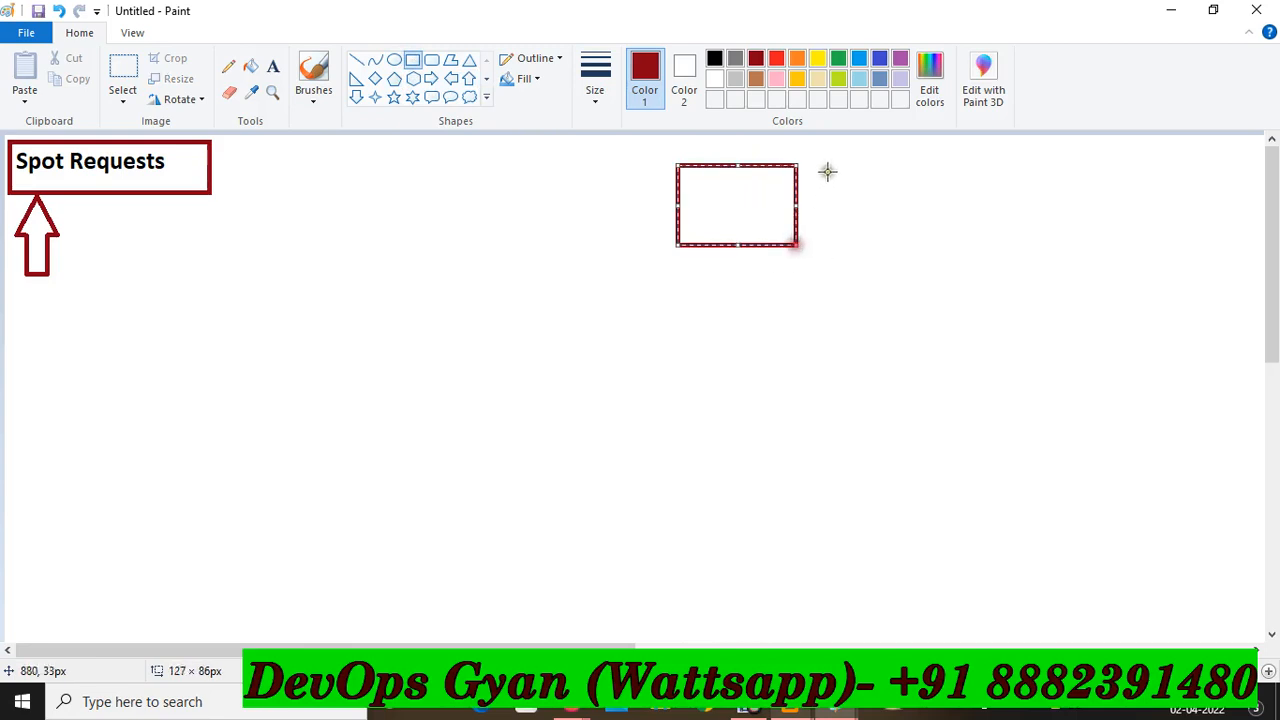
left_click(838, 58)
left_click(829, 277)
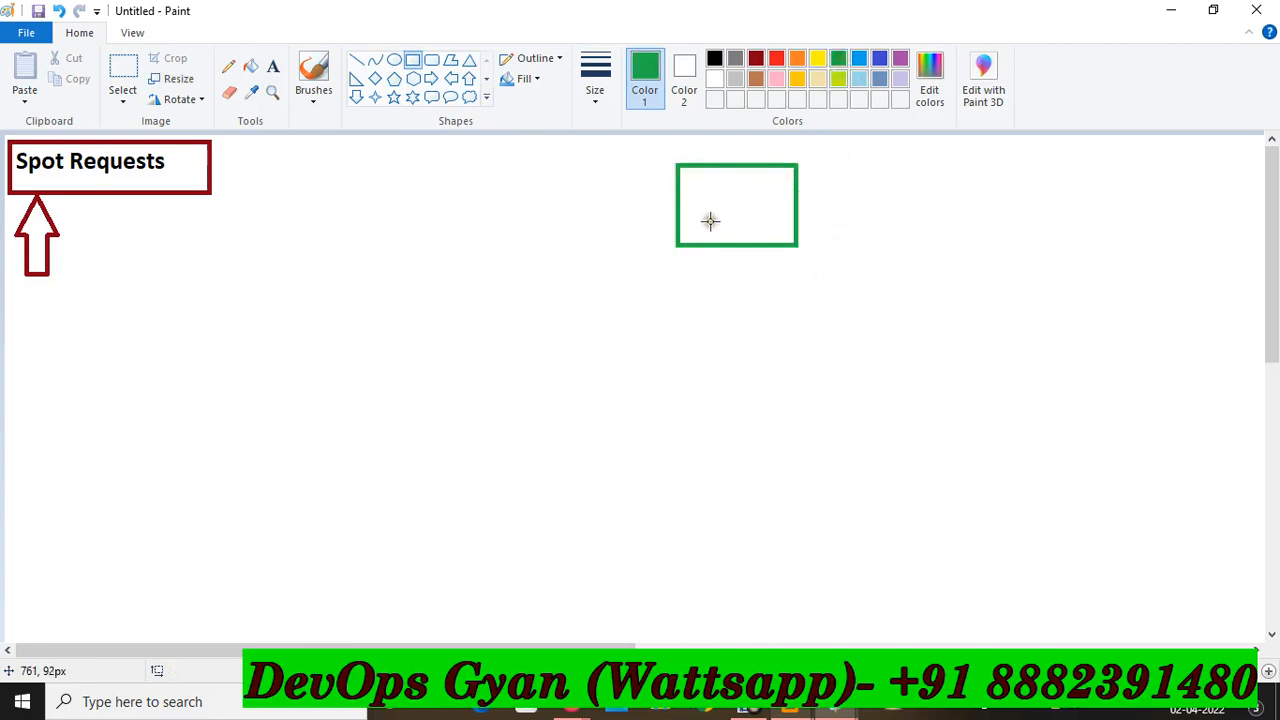
Step: Add the text "10rs" in green inside the green rectangle
left_click(272, 66)
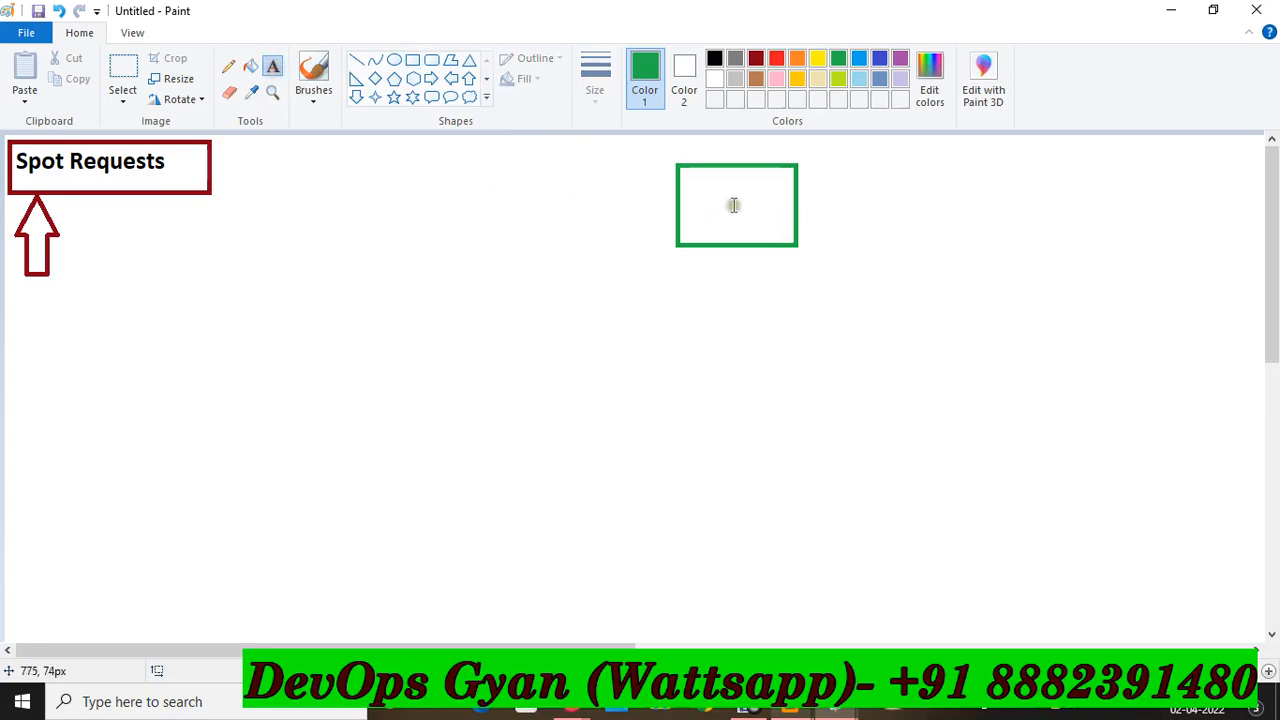
left_click_drag(699, 177, 755, 213)
type("1")
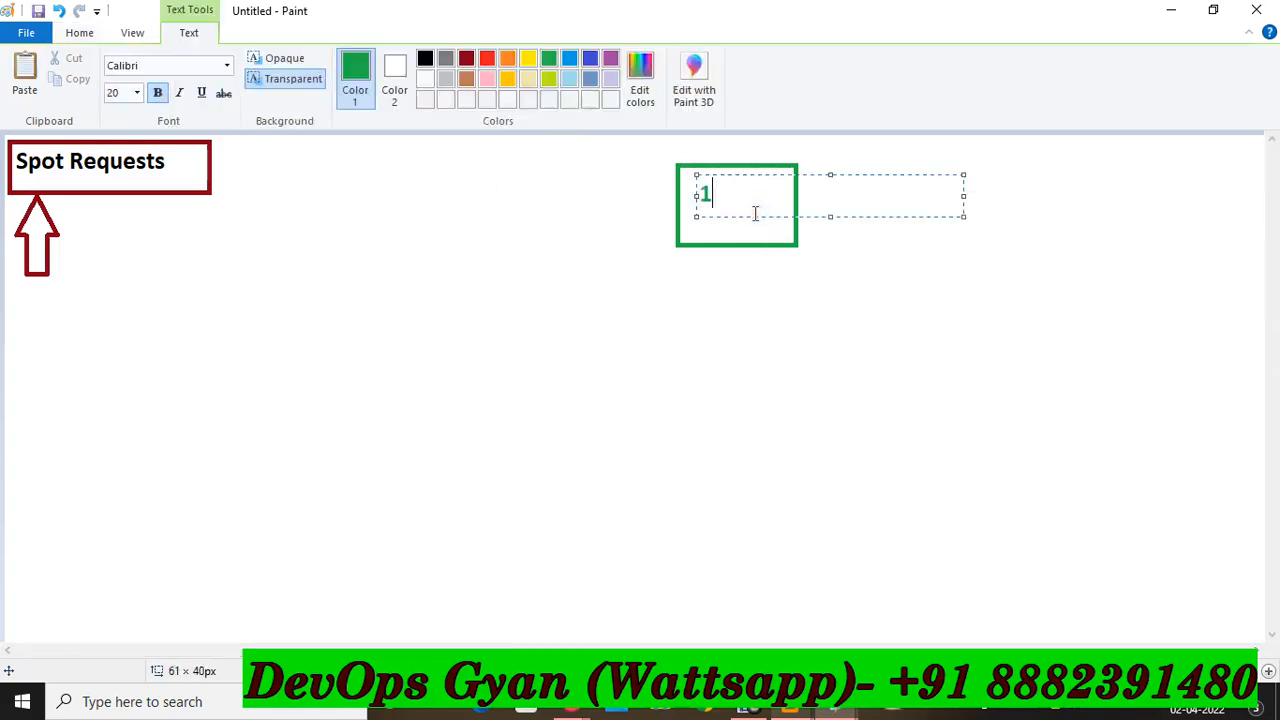
type("0rs")
left_click(812, 331)
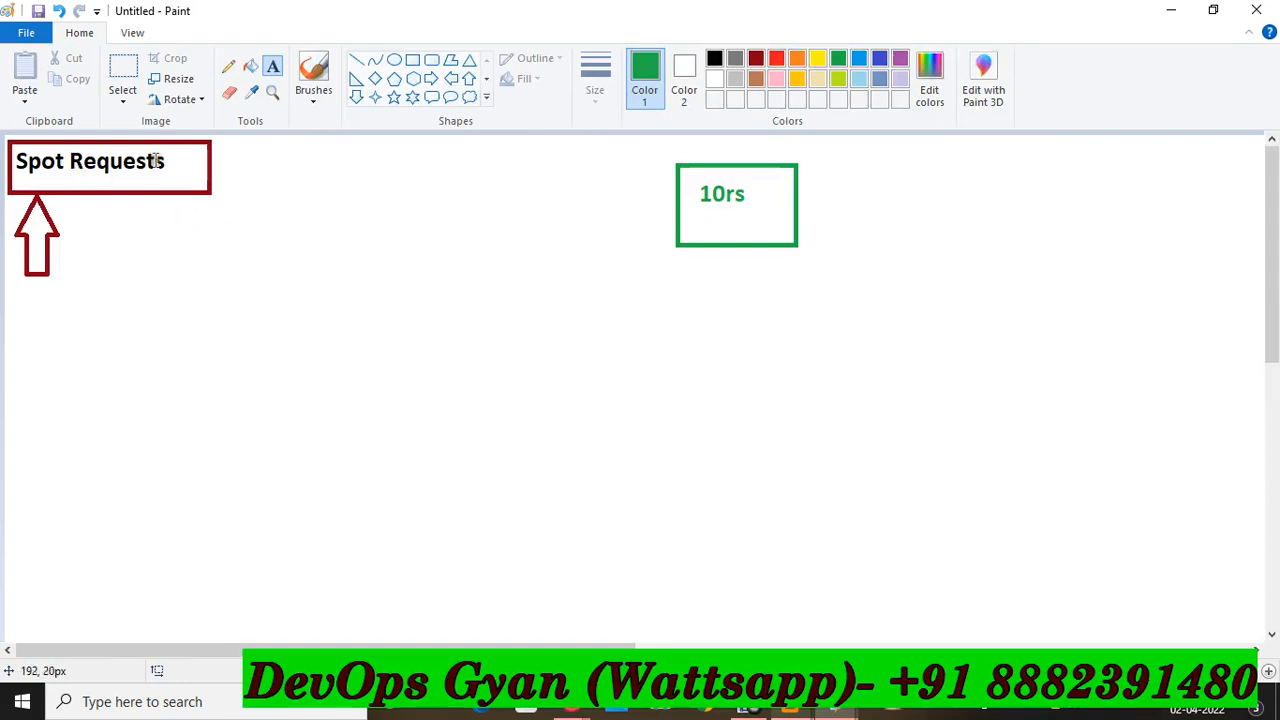
Step: Draw a blue rectangle about 124 × 66 px below the green one and pencil a line from it to a circled 2
left_click(412, 60)
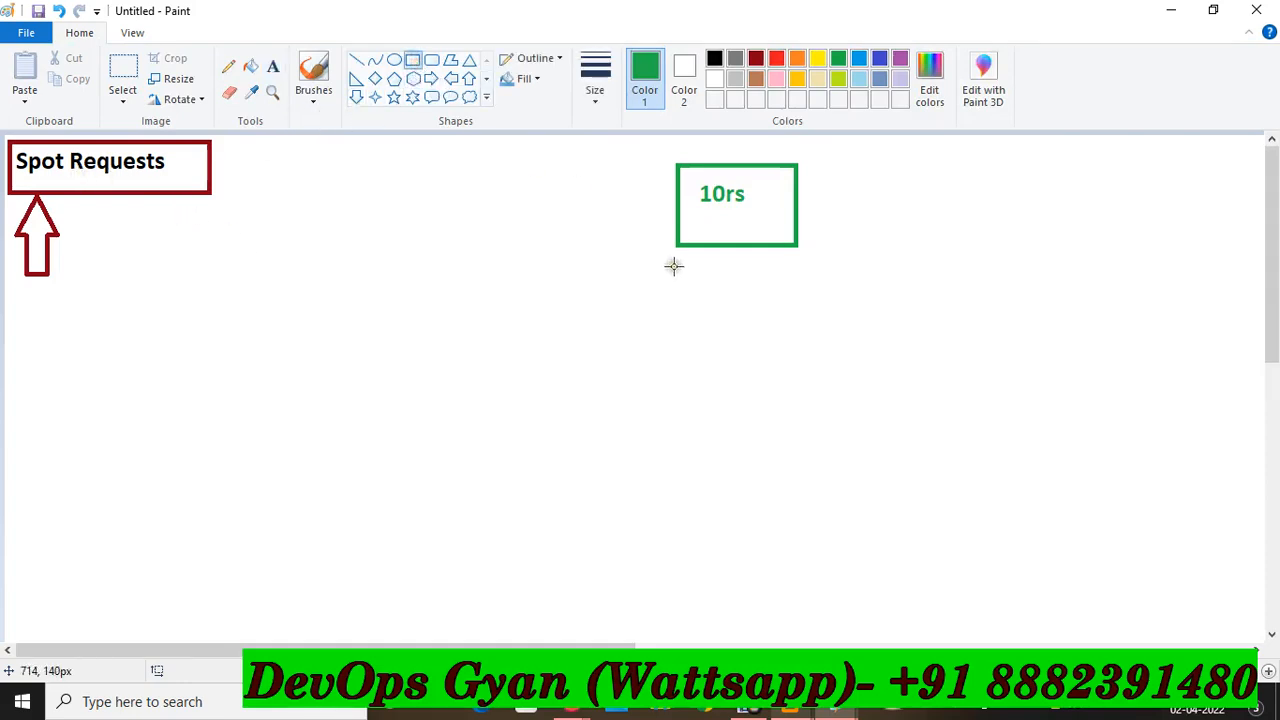
left_click_drag(677, 270, 796, 332)
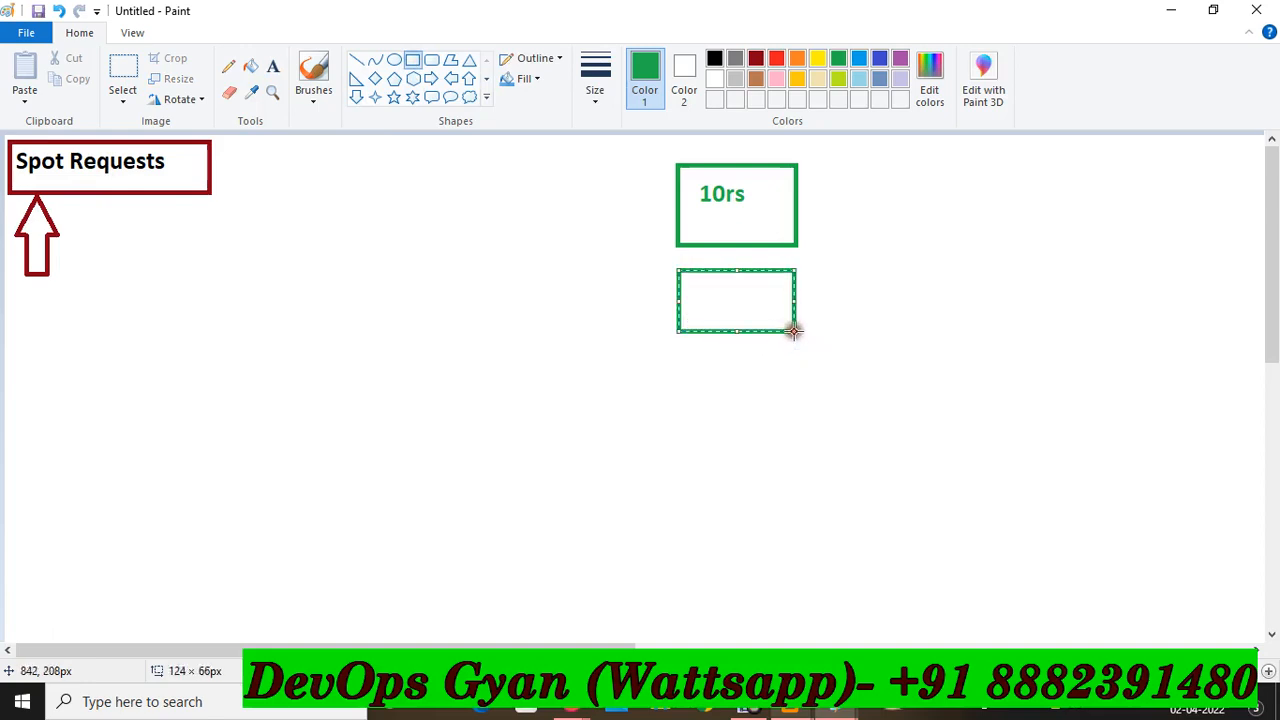
left_click(879, 59)
left_click(903, 308)
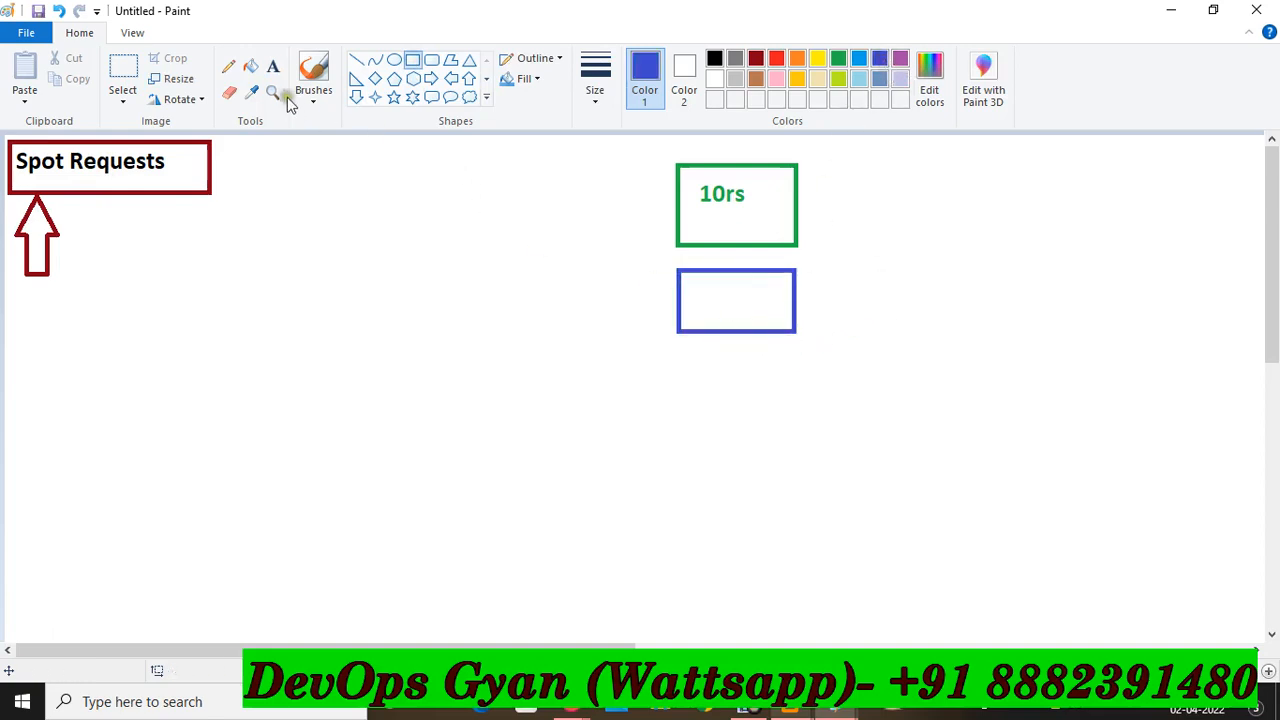
left_click(229, 68)
mouse_move(728, 300)
left_mouse_down()
mouse_move(850, 287)
mouse_move(826, 274)
mouse_move(866, 318)
mouse_move(860, 296)
left_mouse_up()
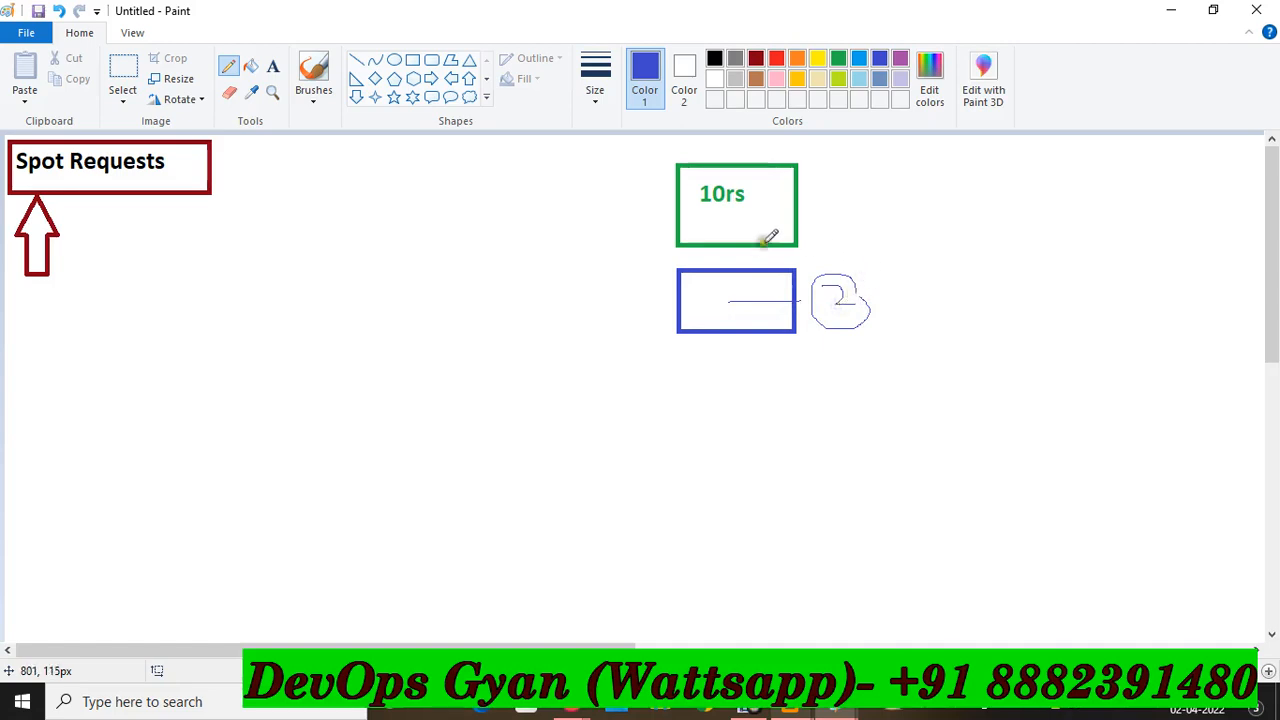
Step: Add the blue text "unused capacity" below the Spot Requests box, beside the dark red arrow
left_click(272, 66)
mouse_move(73, 207)
left_mouse_down()
mouse_move(122, 270)
mouse_move(283, 289)
left_mouse_up()
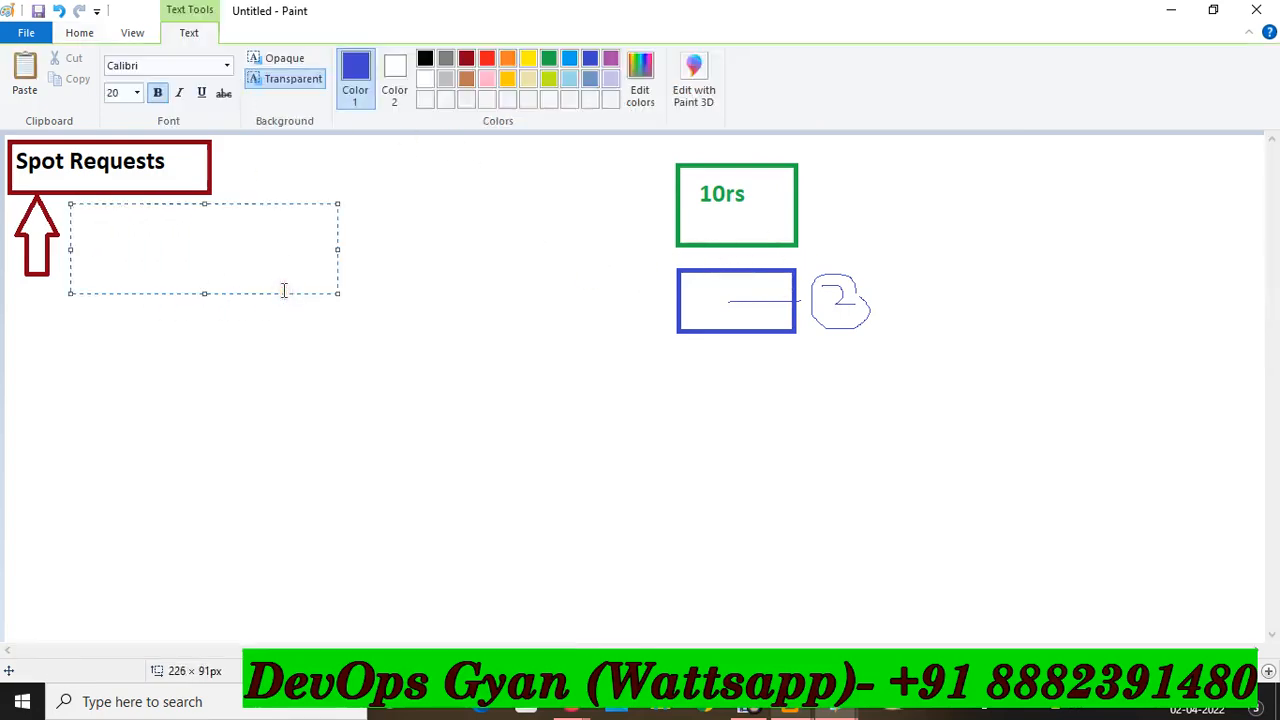
type("unused capacity")
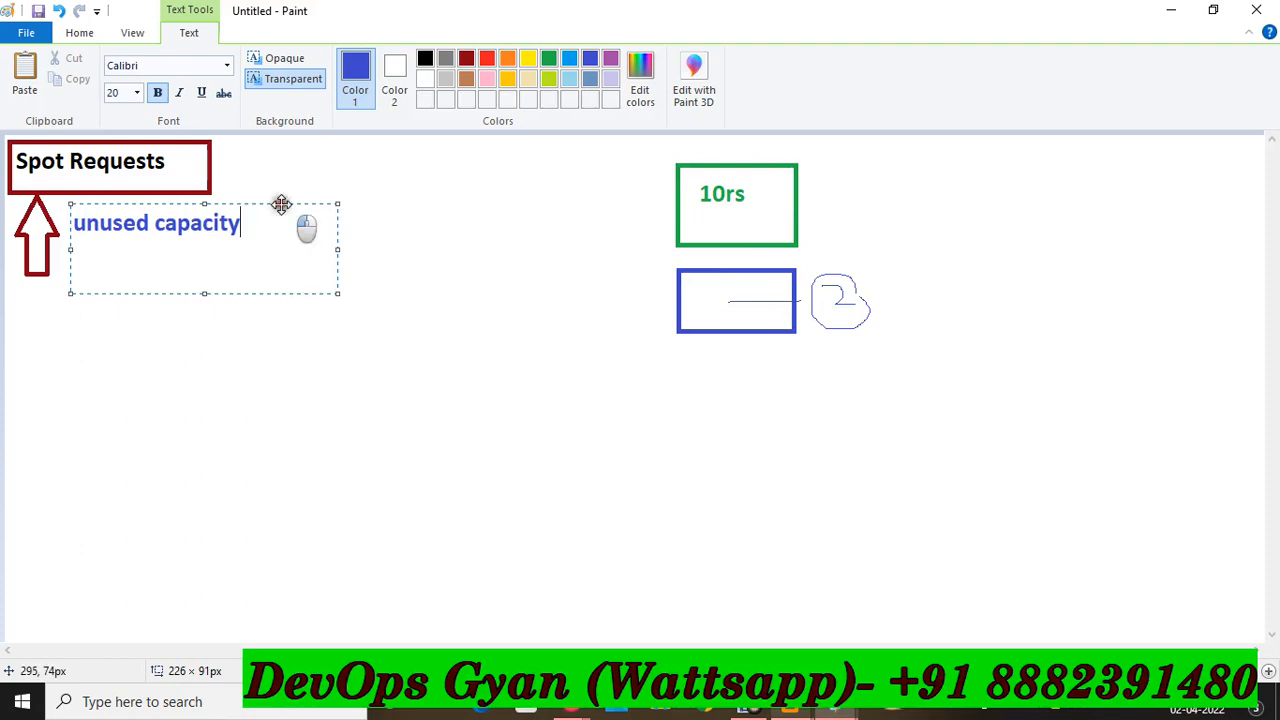
left_click_drag(279, 202, 300, 213)
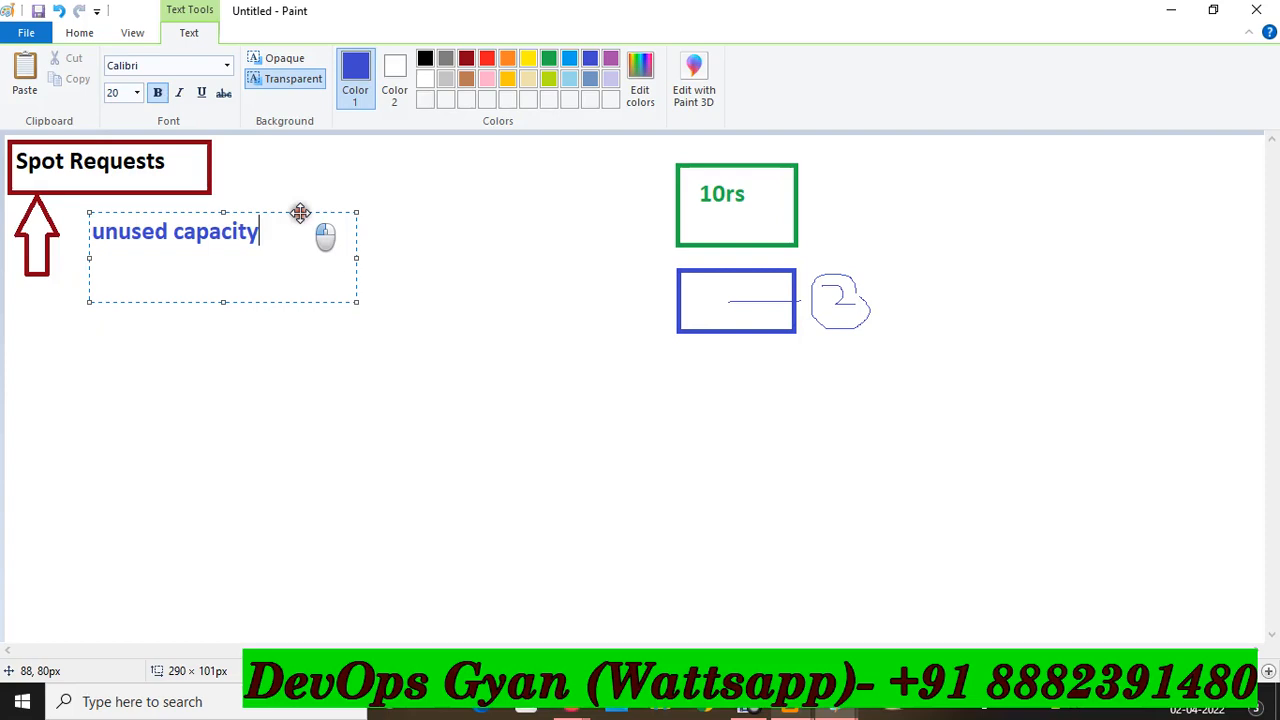
left_click(306, 180)
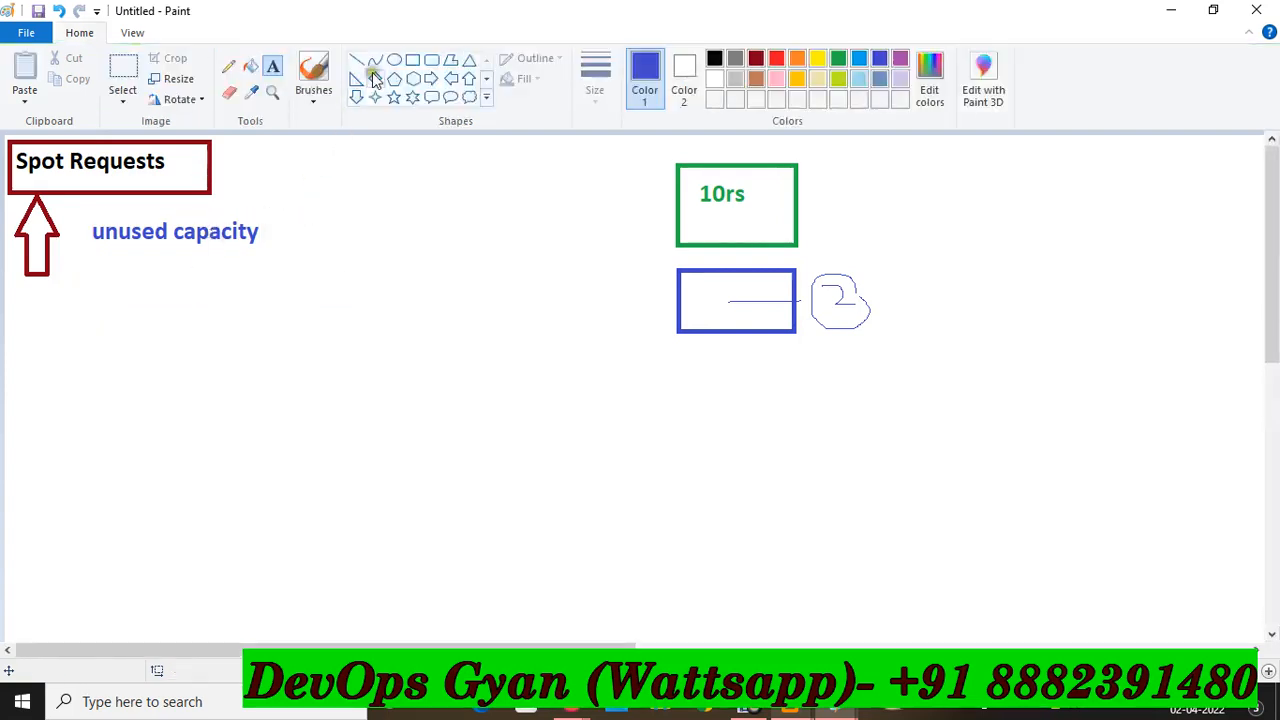
Step: Frame the "unused capacity" text with a blue rectangle
left_click(413, 61)
left_click_drag(83, 212, 270, 247)
left_click(364, 237)
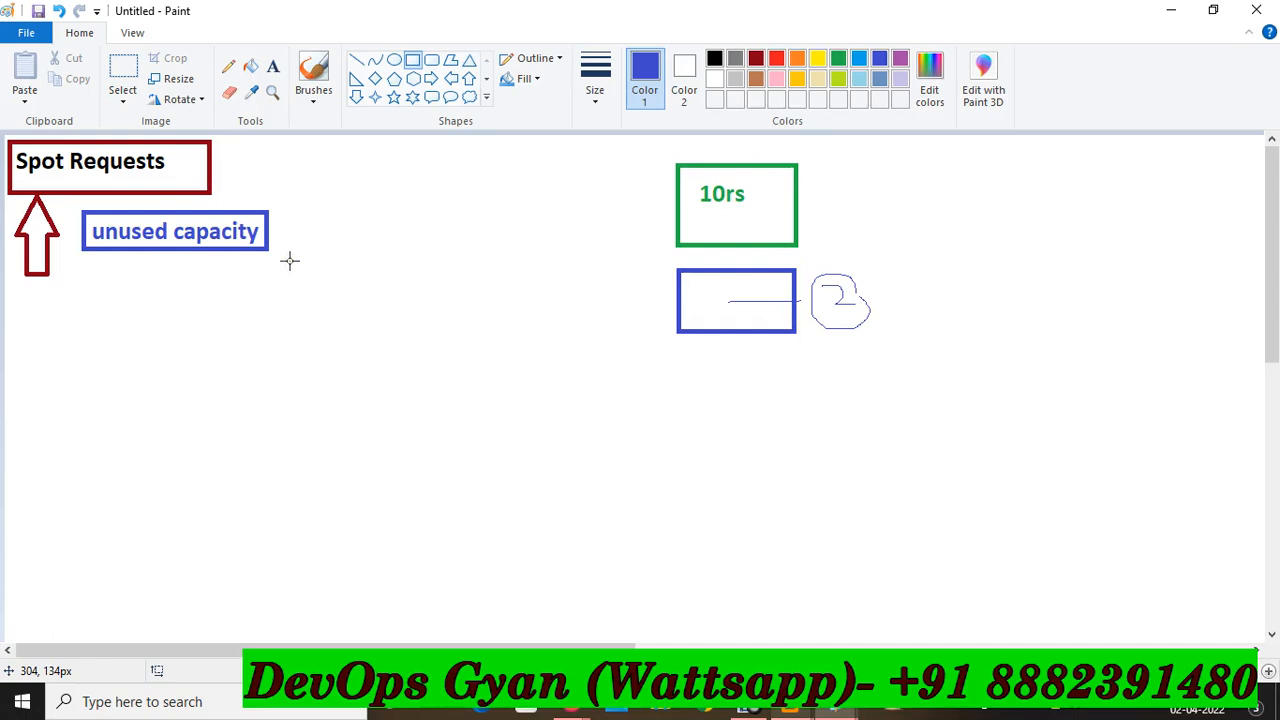
Step: Draw two blue up arrows side by side pointing at the underside of the "unused capacity" box
left_click(459, 78)
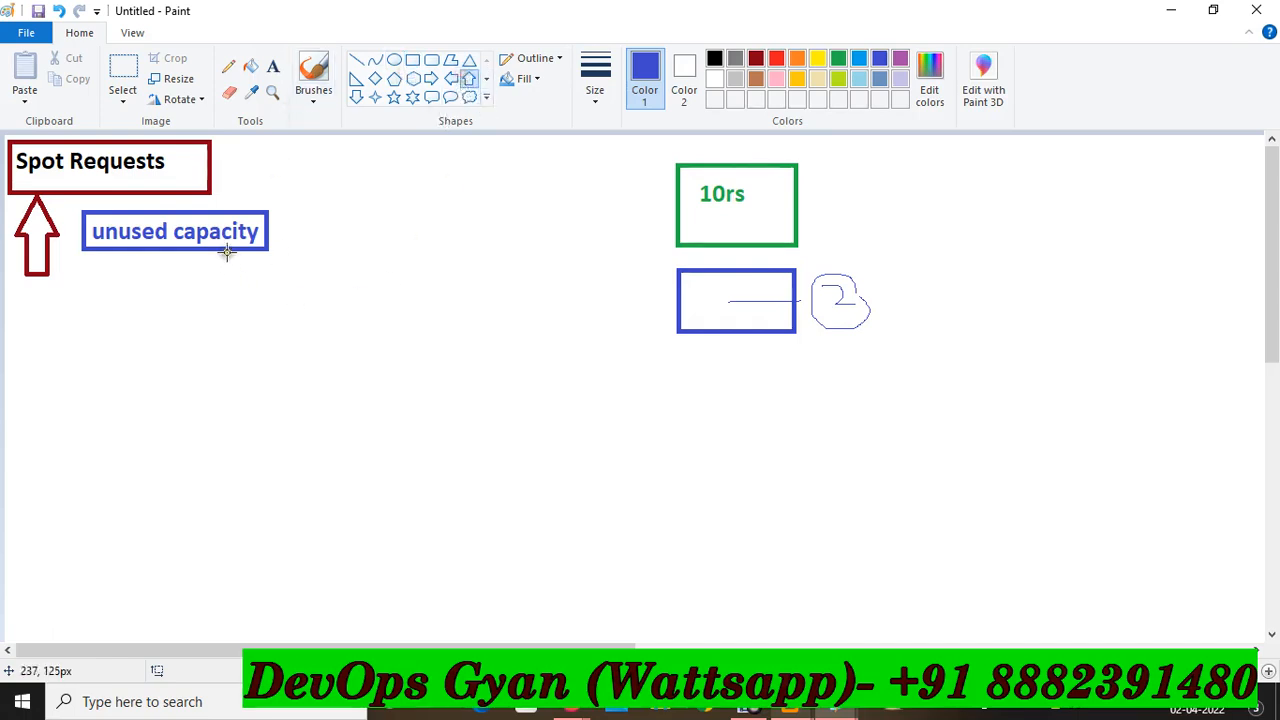
left_click_drag(226, 251, 257, 348)
left_click(343, 329)
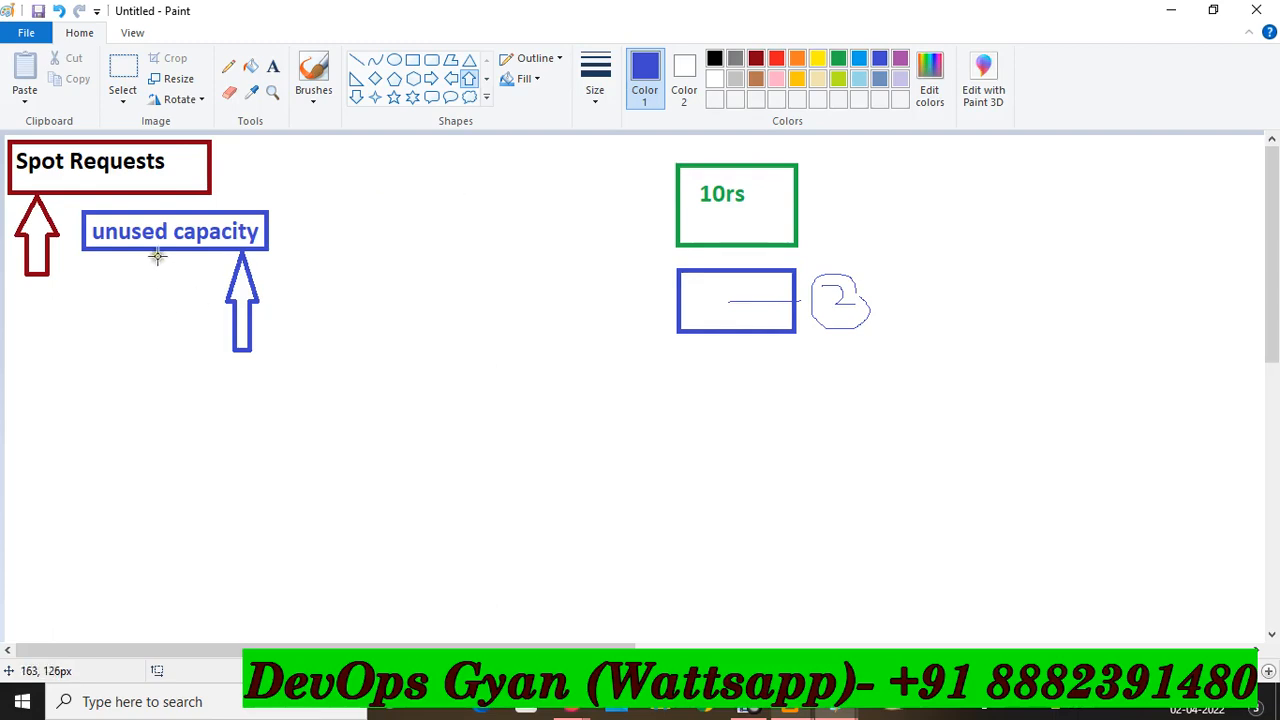
left_click_drag(164, 251, 194, 365)
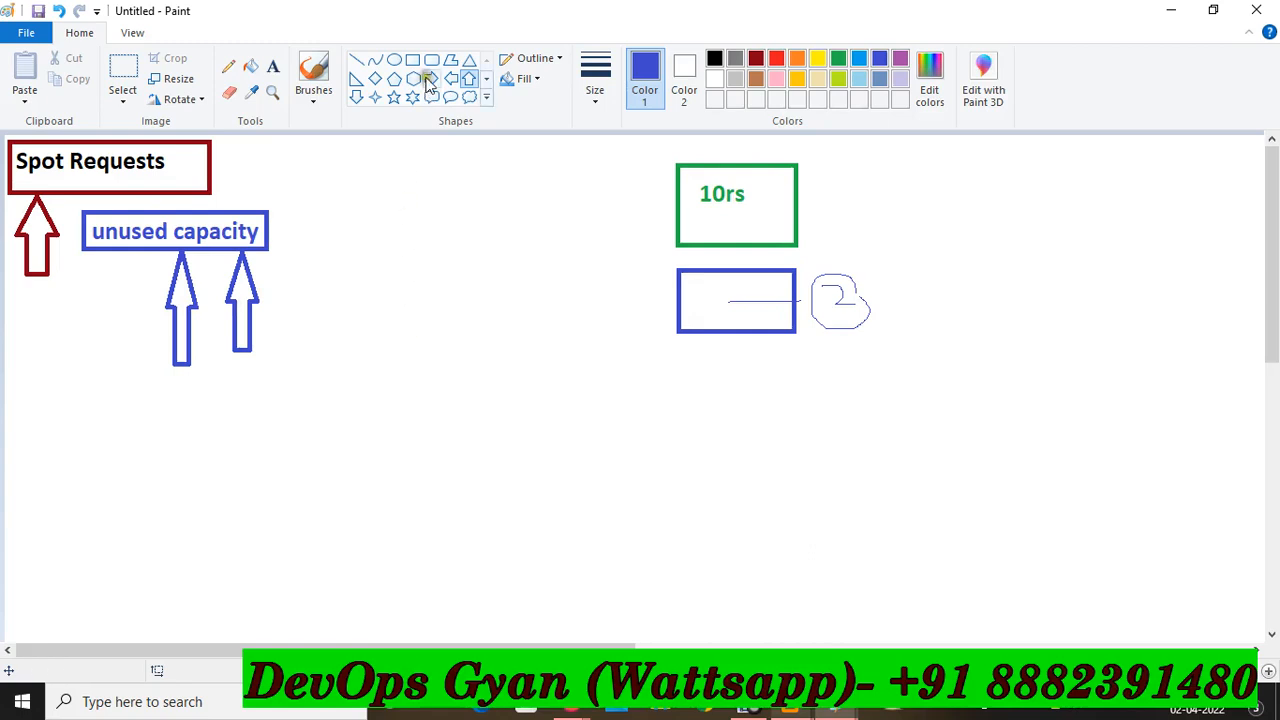
Step: Draw a blue rectangle at the base of the longer arrow under the "unused capacity" box
left_click(395, 59)
left_click(413, 60)
mouse_move(101, 366)
left_mouse_down()
mouse_move(131, 397)
mouse_move(284, 434)
left_mouse_up()
left_click(375, 446)
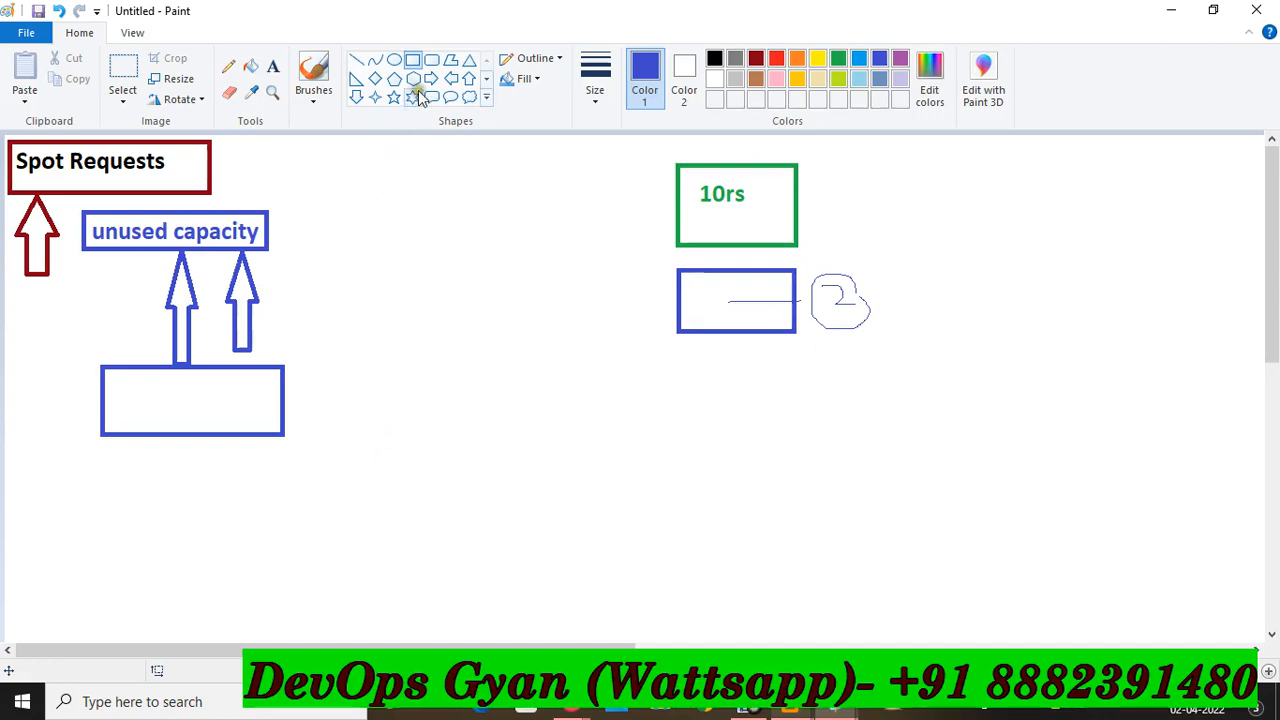
Step: Draw a blue ellipse between the "unused capacity" box and the green 10rs box
left_click(394, 60)
left_click_drag(428, 229, 518, 312)
left_click(741, 467)
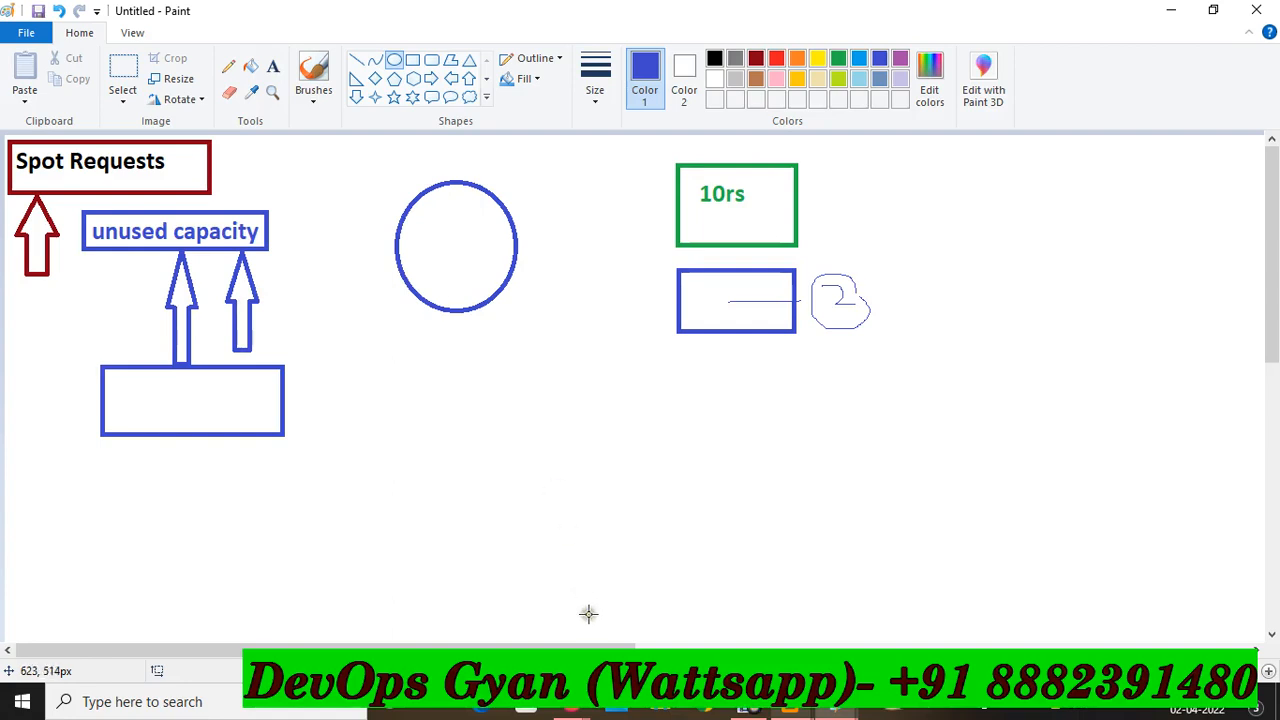
Step: Switch to the EC2 console in the browser and start launching an Amazon Linux 2 t2.micro instance, continuing to the instance details
left_click(480, 605)
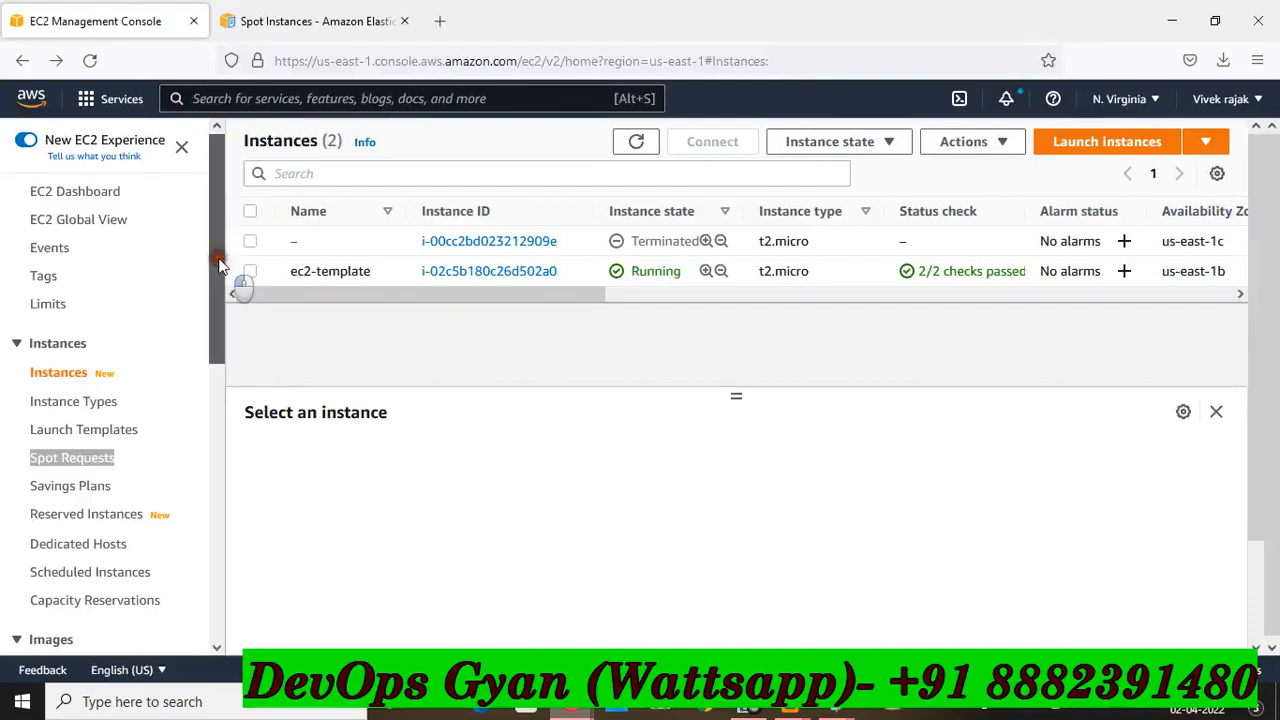
scroll(216, 300, "down", 2)
scroll(216, 300, "up", 2)
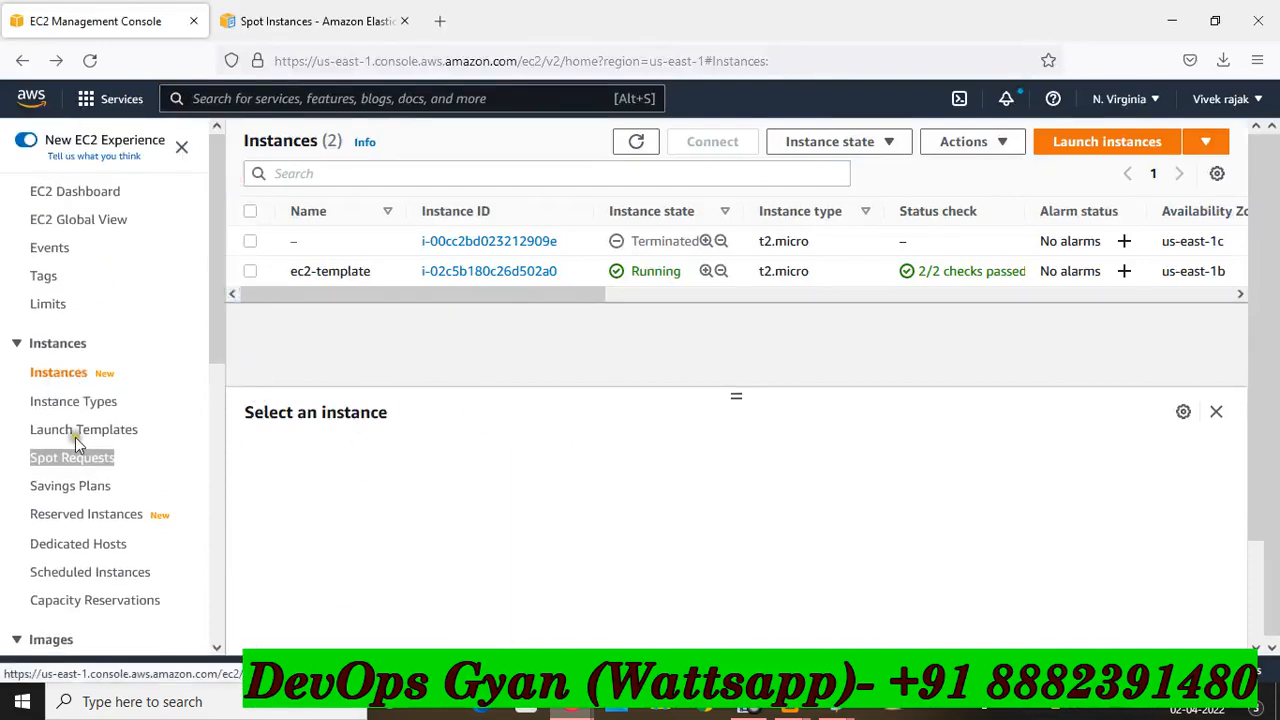
left_click(58, 376)
left_click(1087, 147)
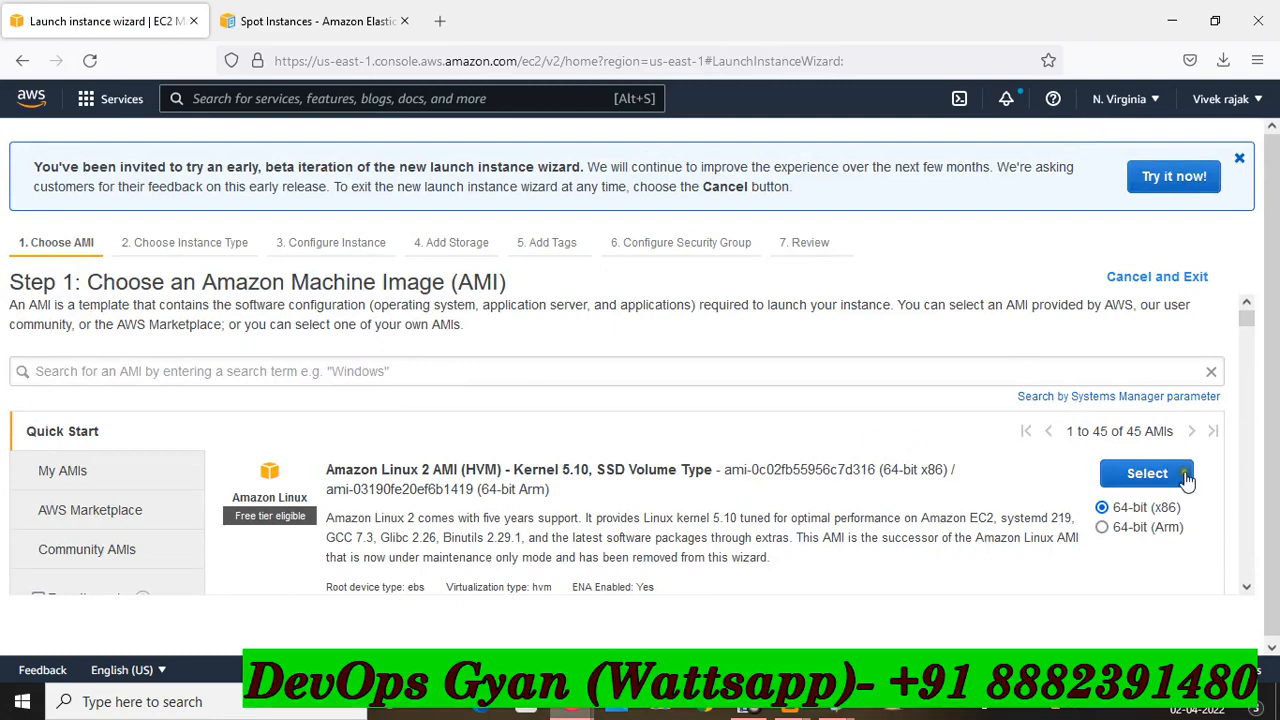
left_click(1152, 478)
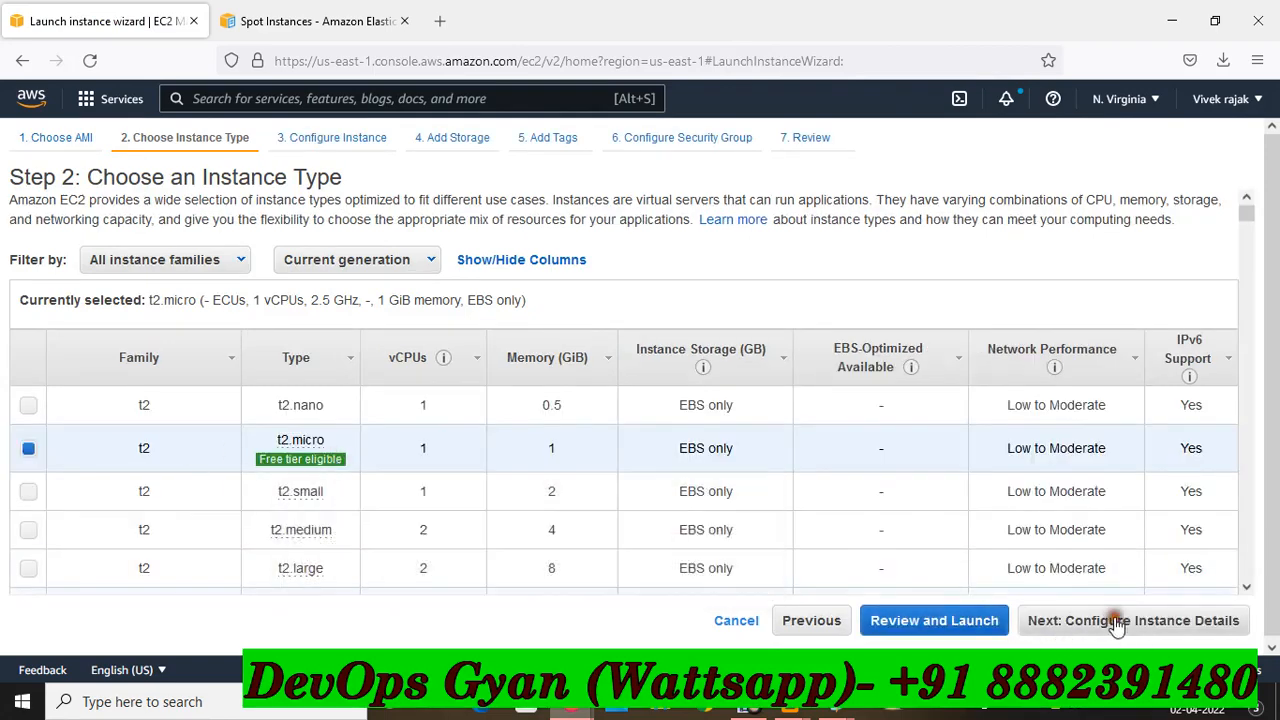
left_click(1116, 621)
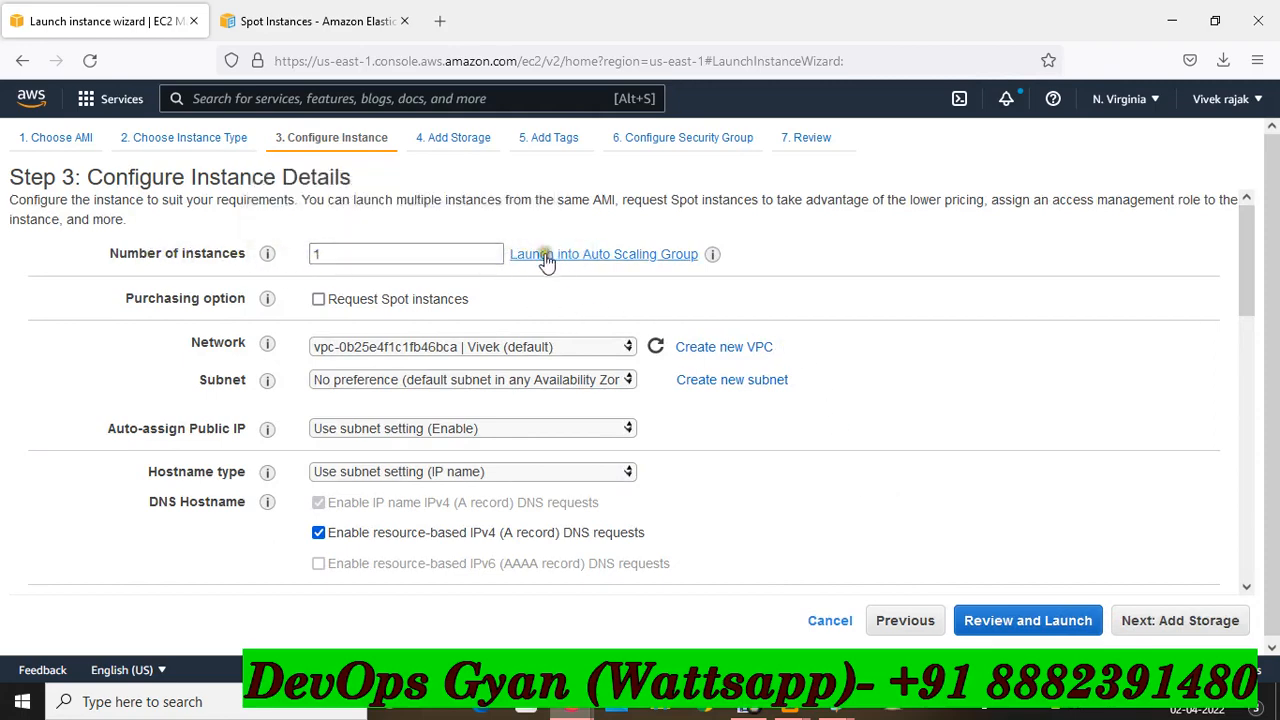
Step: Check and dismiss the Launch into Auto Scaling Group prompt, and enable Request Spot instances as the purchasing option
left_click(668, 256)
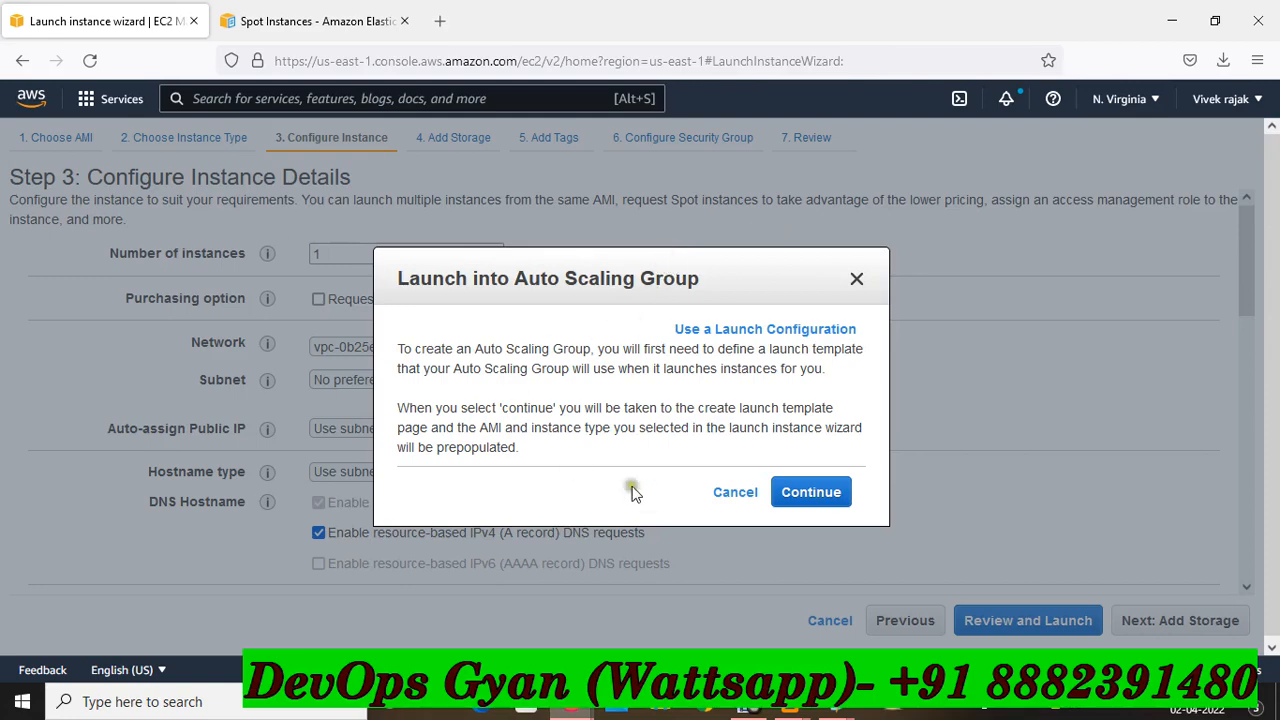
left_click(858, 281)
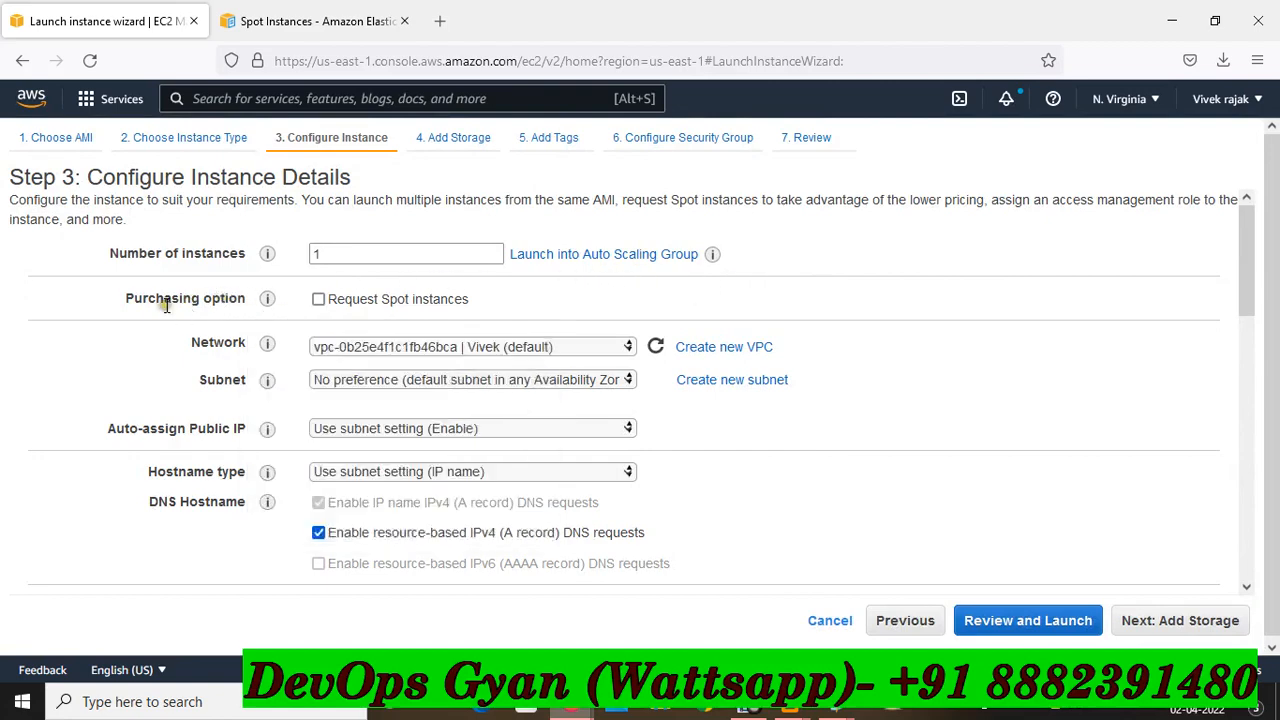
left_click(318, 300)
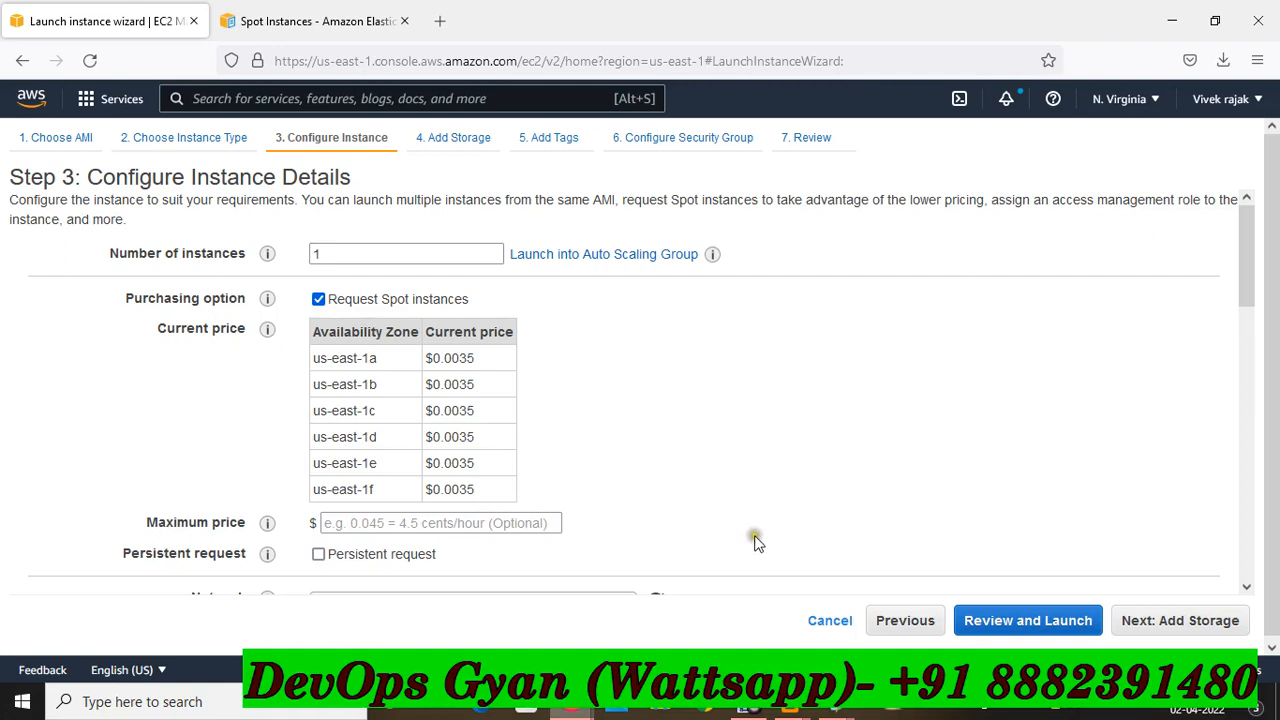
Step: Switch to Paint and draw a blue rounded rectangle about 201 × 108 px below the ellipse
mouse_move(848, 708)
left_click(927, 646)
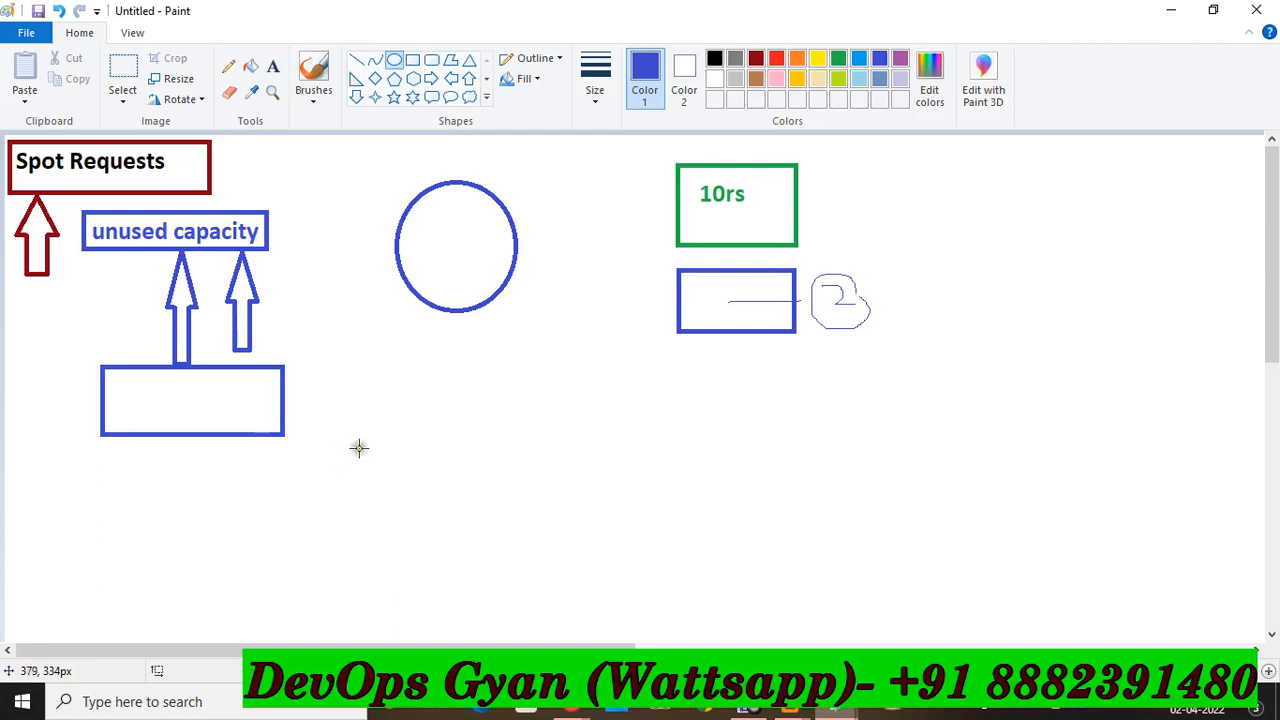
left_click(431, 60)
mouse_move(417, 368)
left_mouse_down()
mouse_move(551, 462)
mouse_move(606, 469)
left_mouse_up()
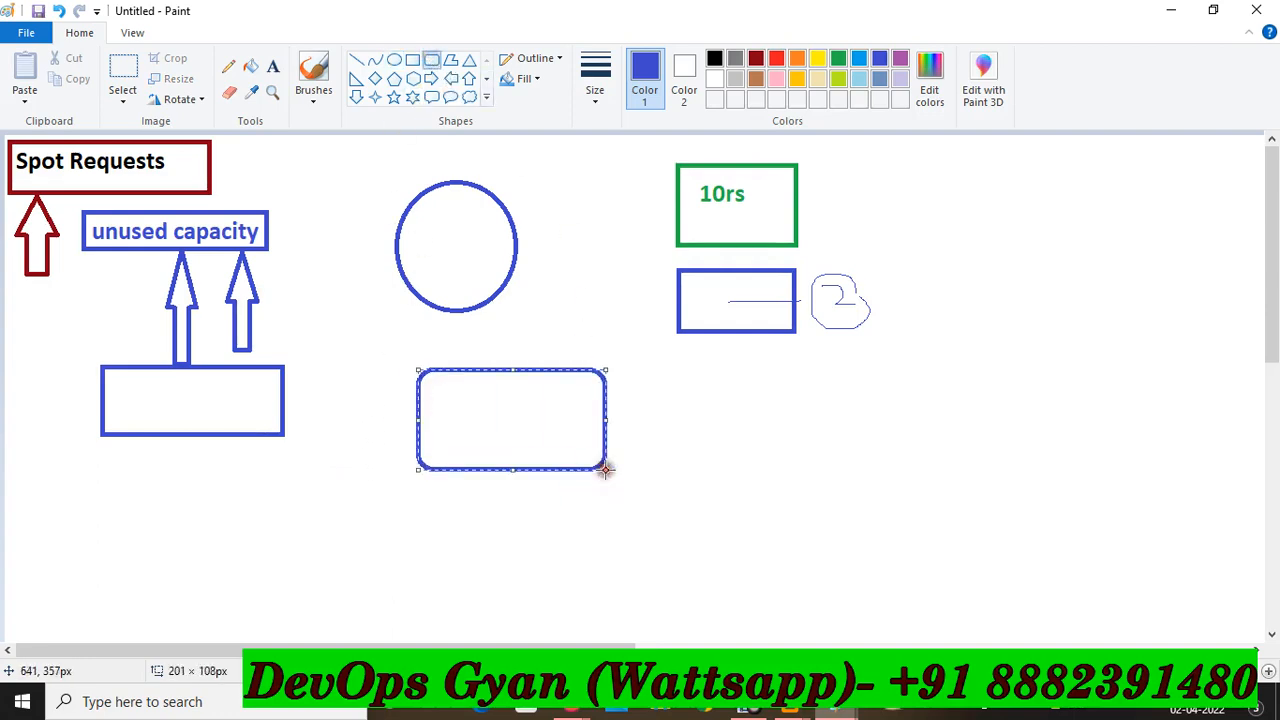
left_click(665, 478)
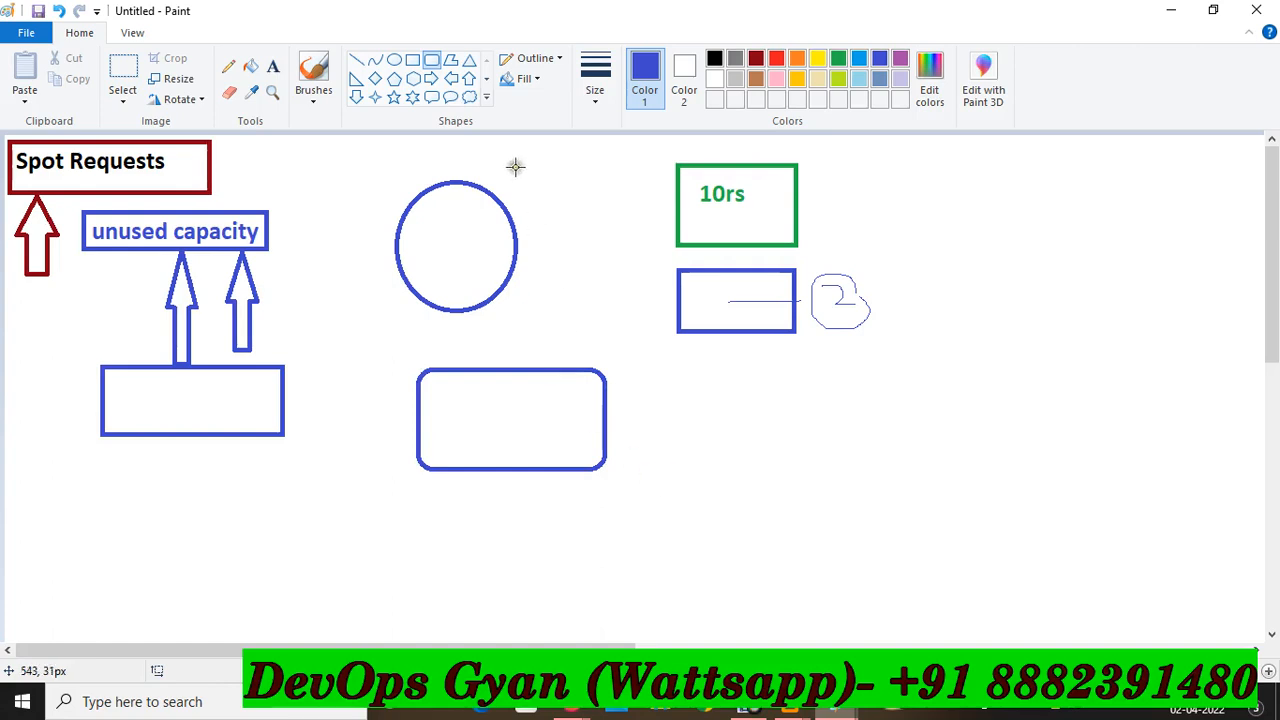
Step: Draw a narrow red triangle inside the rounded rectangle, near its left edge
left_click(469, 60)
left_click(776, 66)
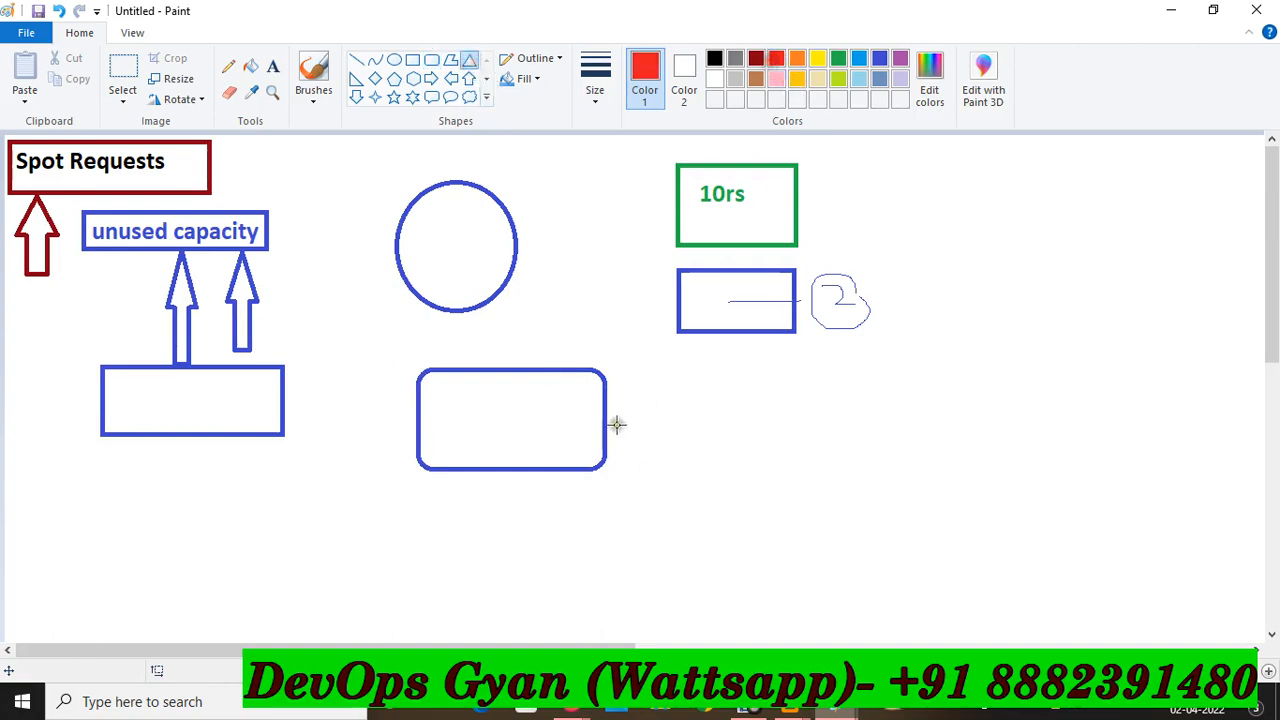
left_click_drag(431, 390, 476, 464)
left_click(517, 412)
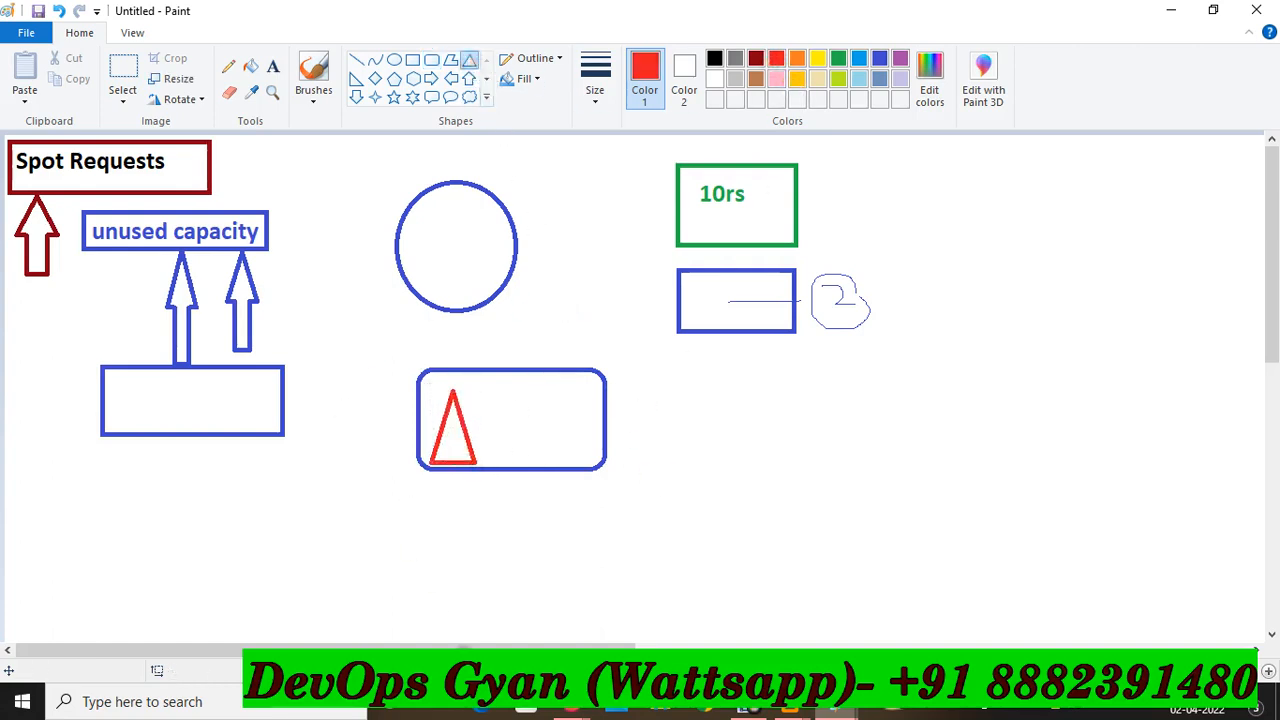
Step: Switch back to the EC2 launch wizard in the browser
mouse_move(571, 708)
left_click(503, 617)
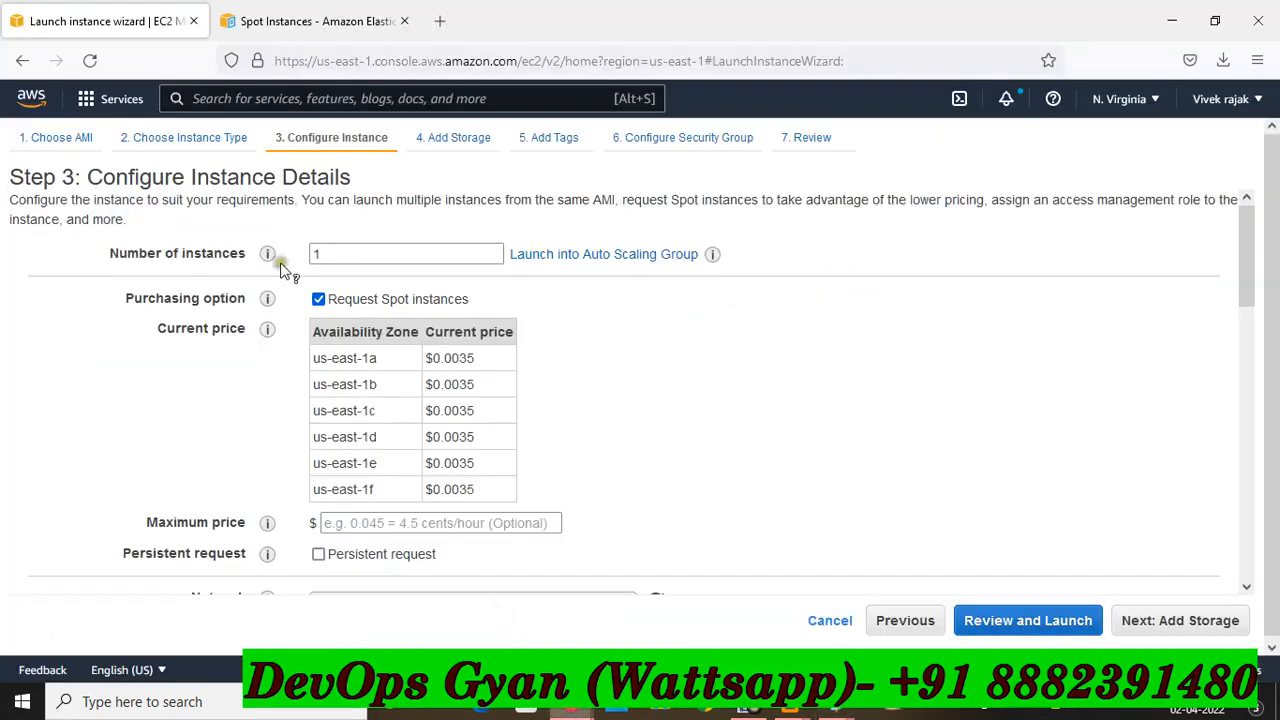
Step: Leave the launch wizard, open the EC2 Spot Requests page, and start a new Spot Instances request
left_click(35, 99)
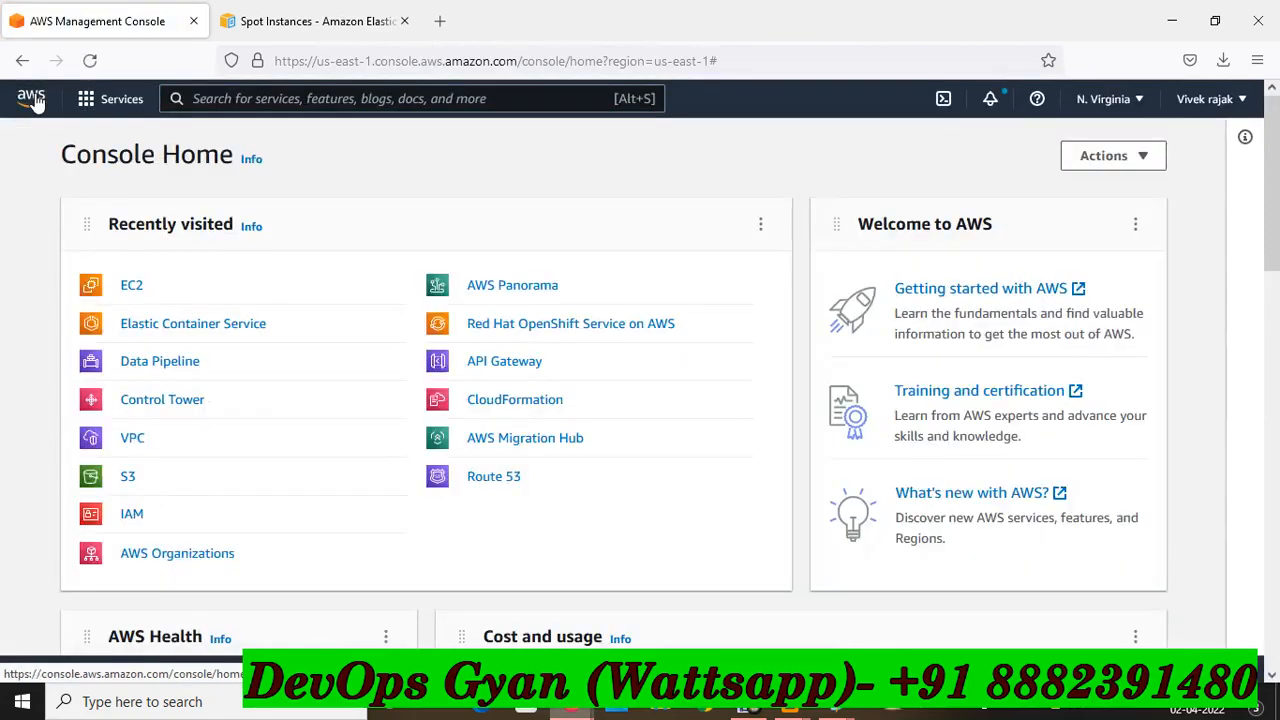
left_click(137, 287)
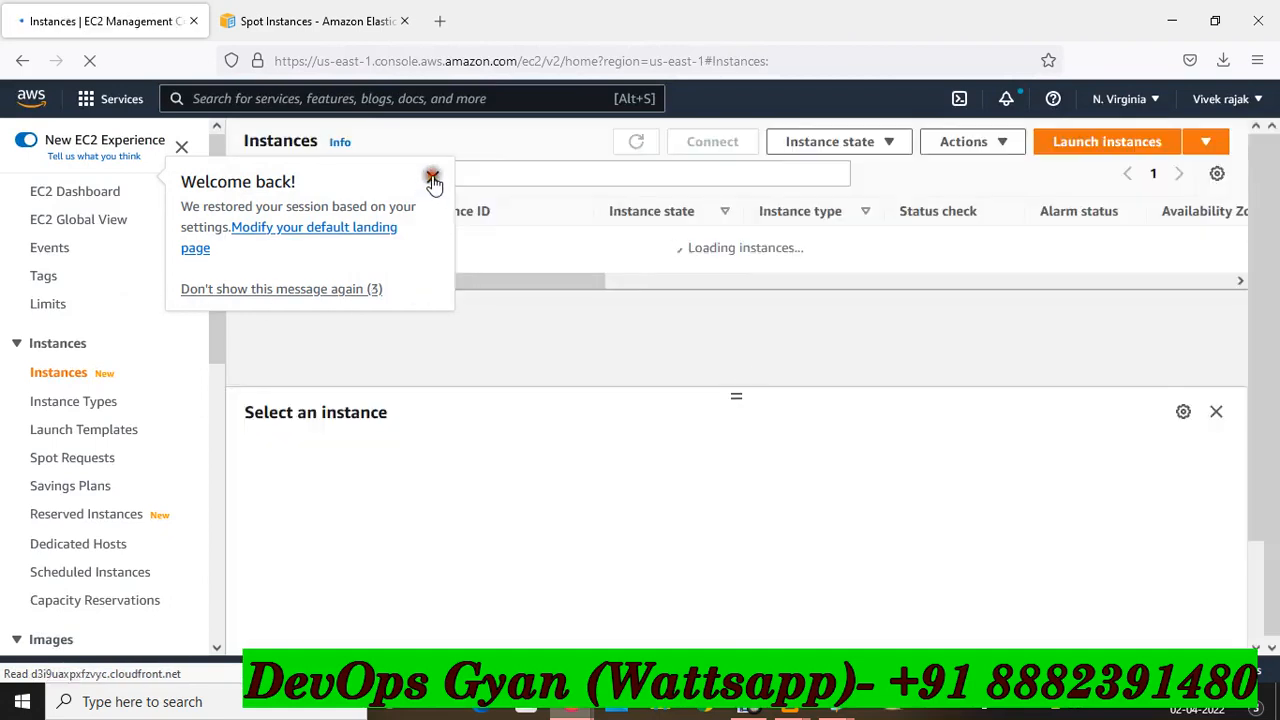
left_click(432, 178)
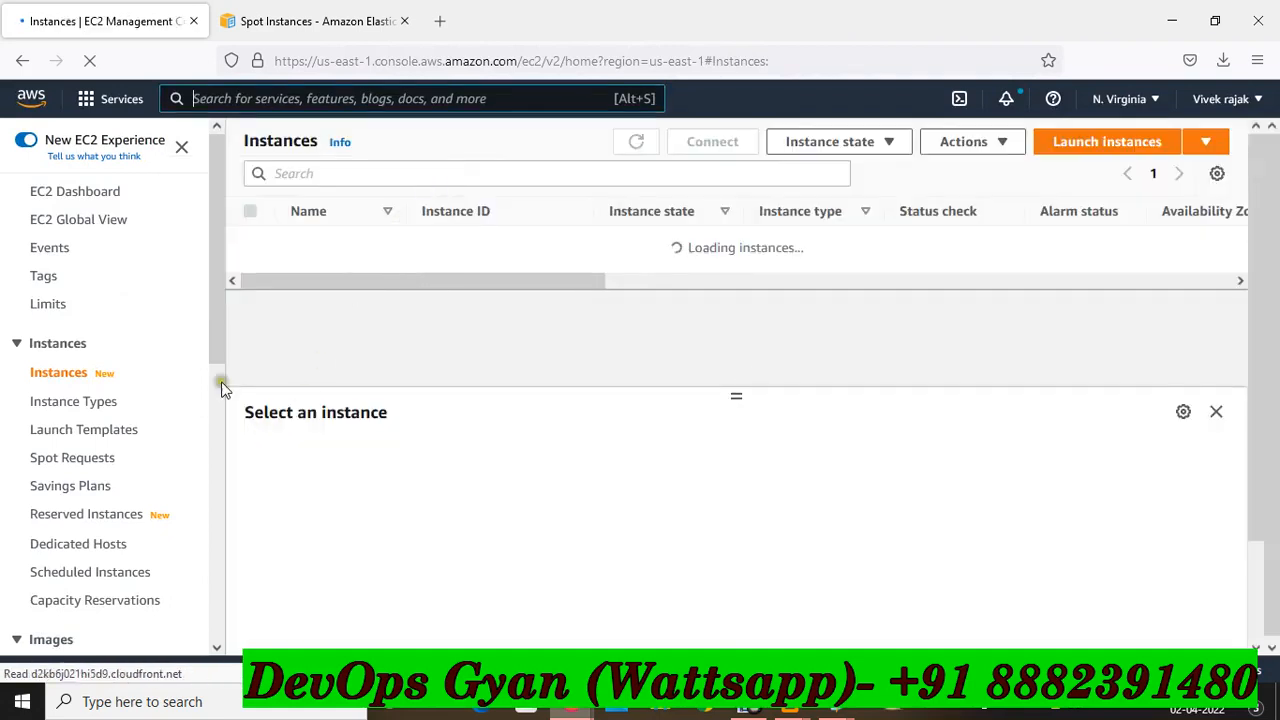
scroll(222, 270, "down", 2)
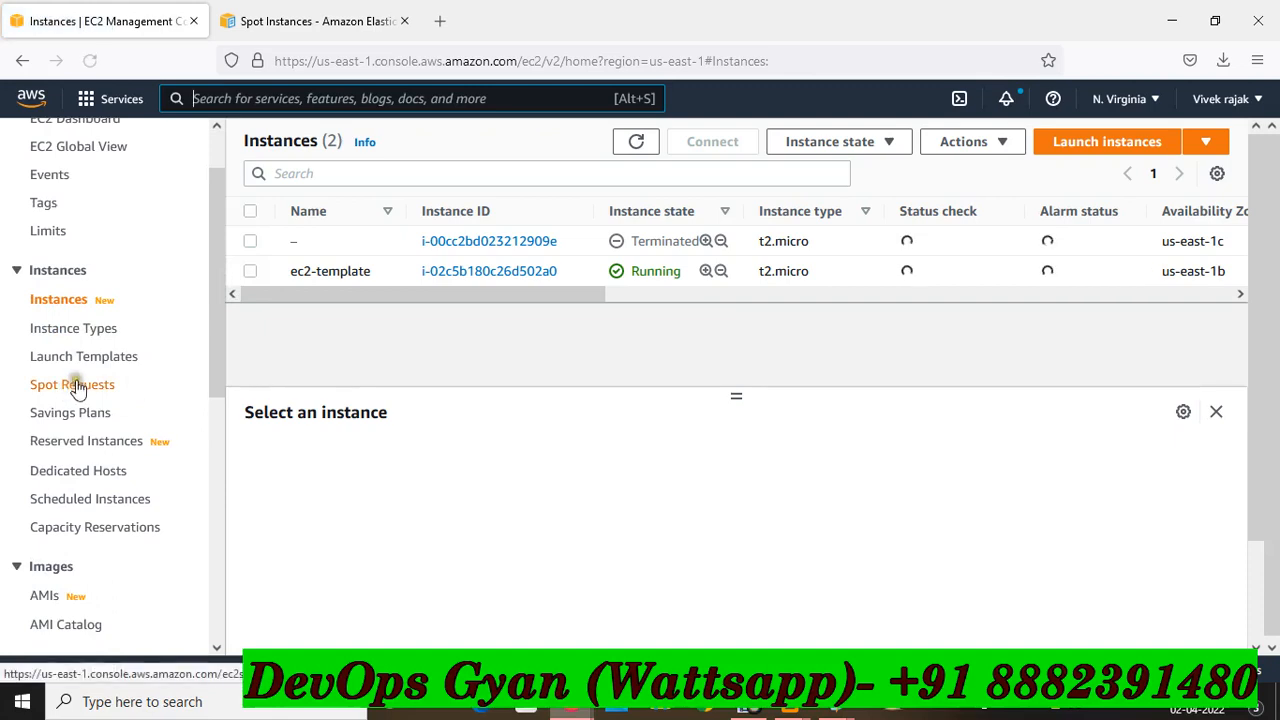
left_click(82, 389)
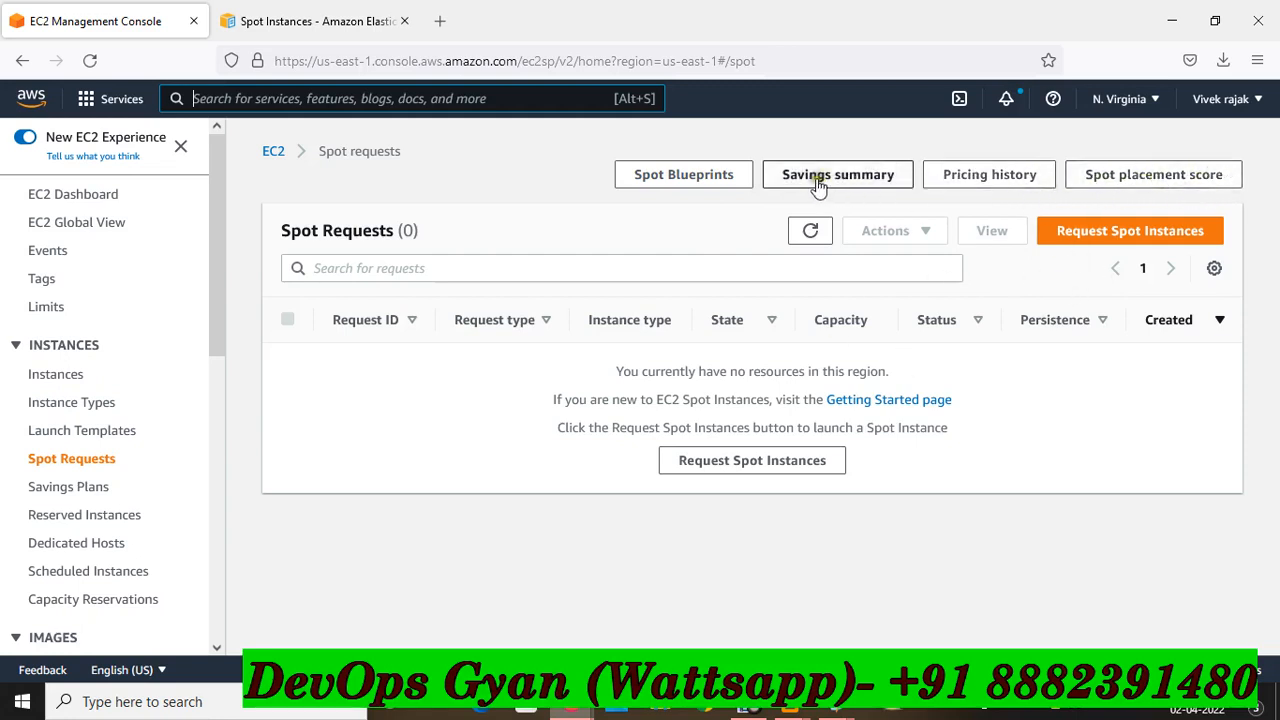
left_click(1113, 236)
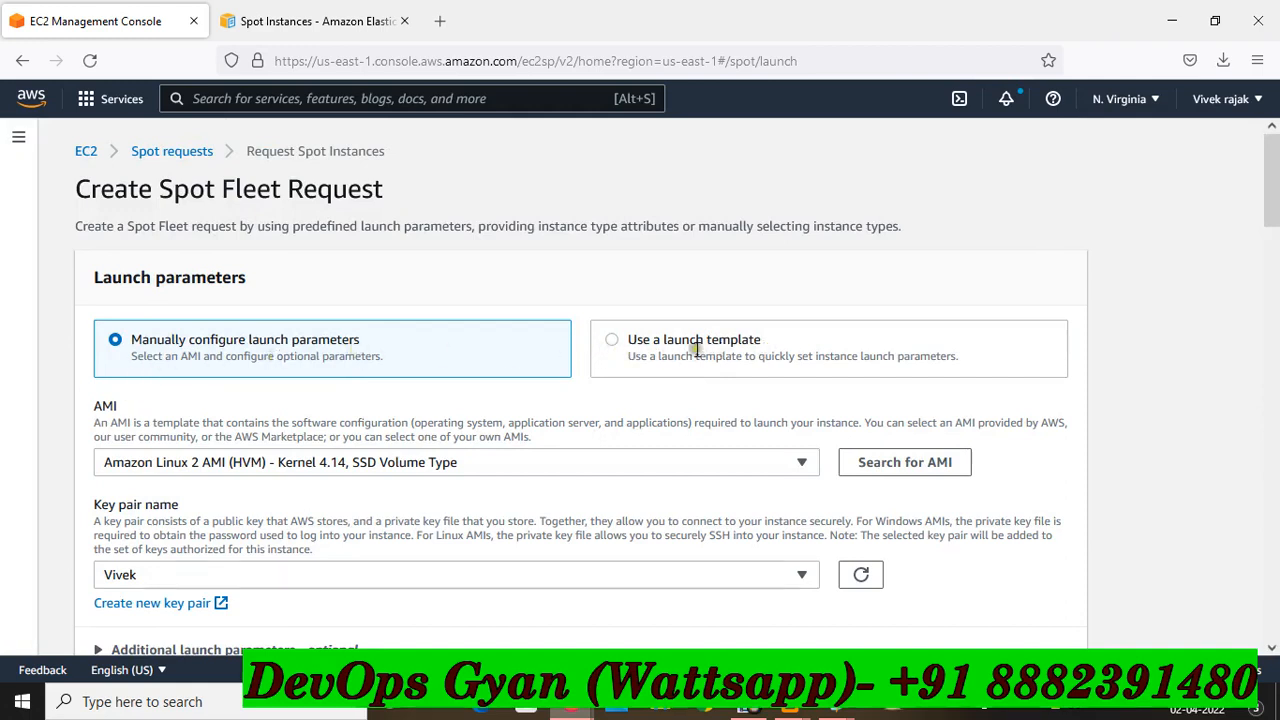
Step: Set the launch parameters to use a launch template and select ec2-template
left_click(613, 341)
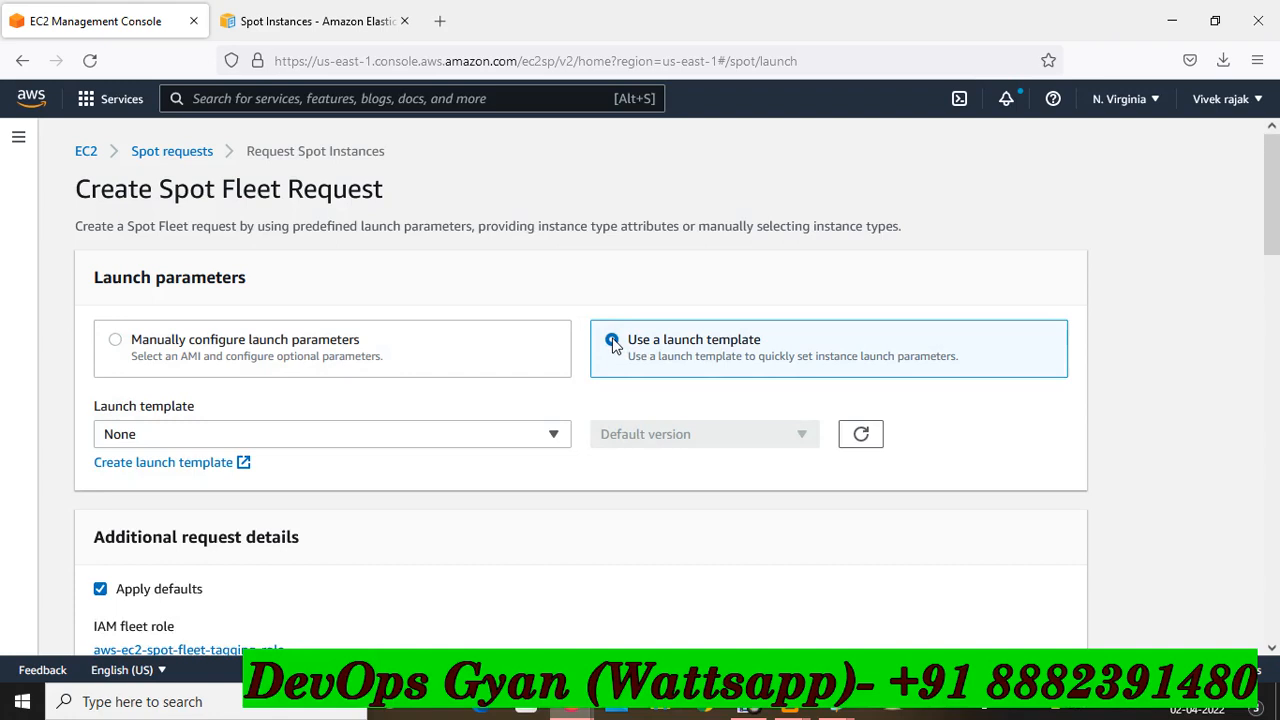
left_click(491, 437)
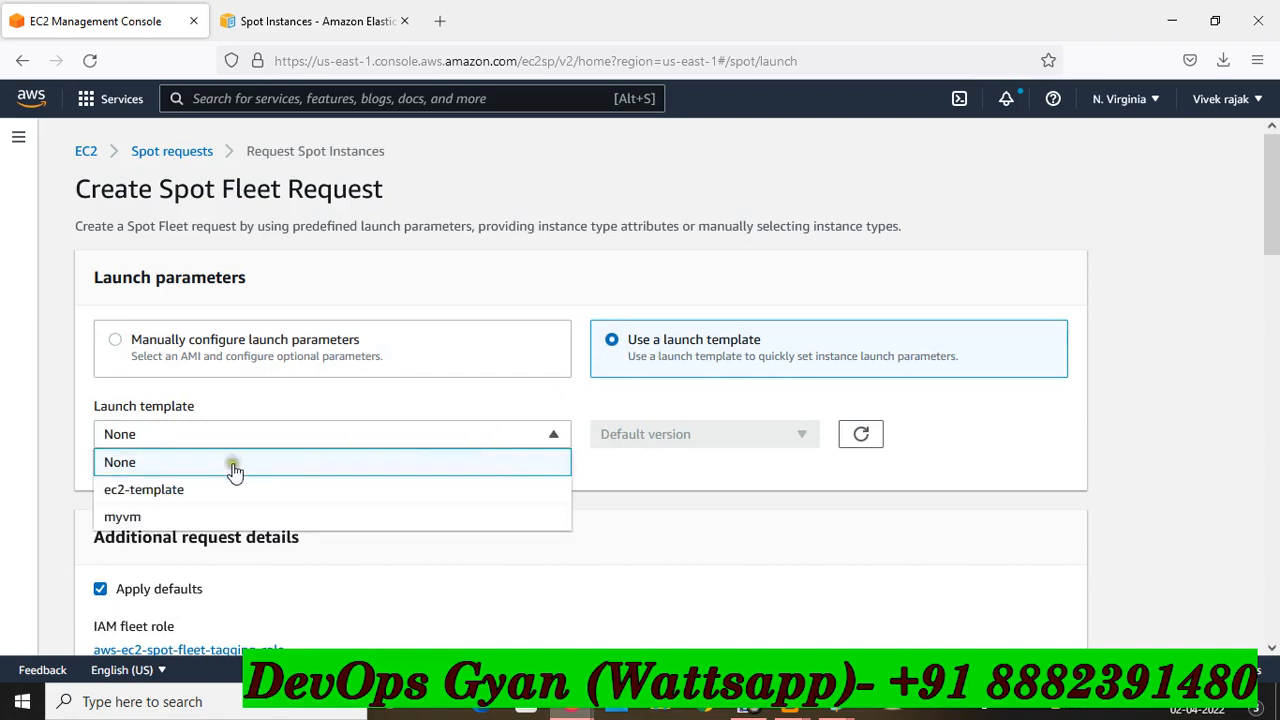
left_click(150, 490)
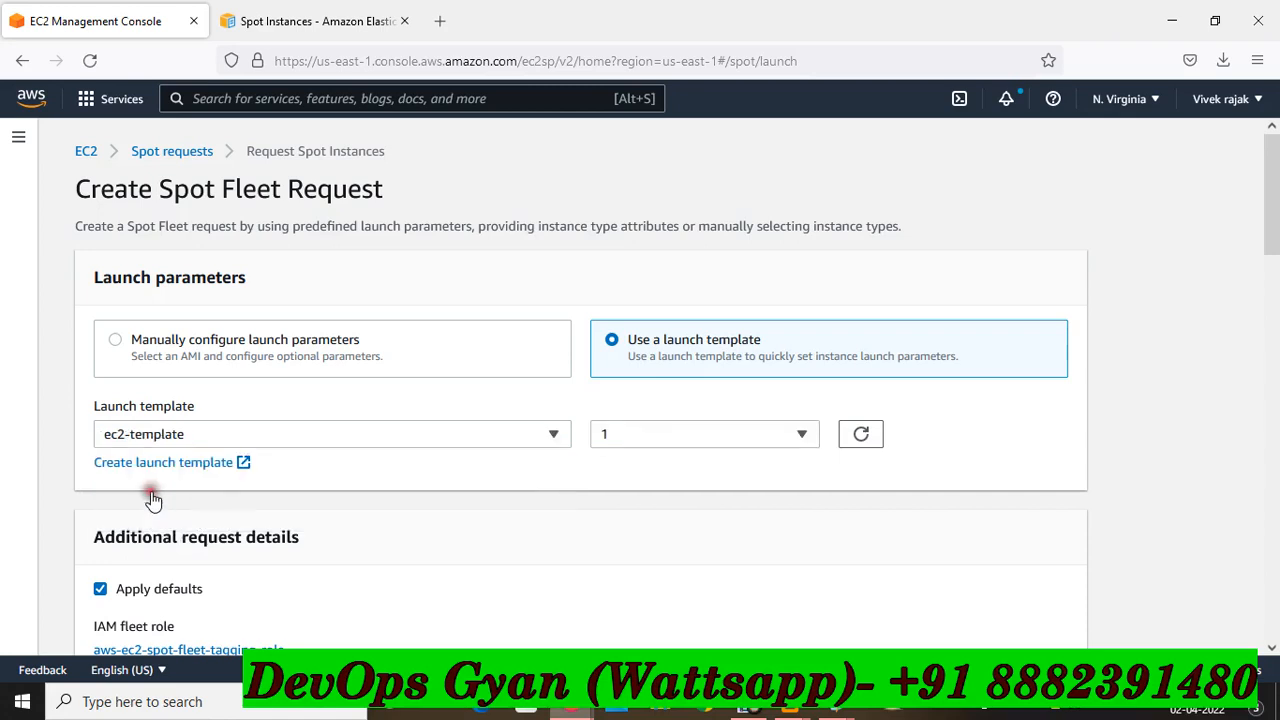
Step: Return to manually configured launch parameters and check the list of available AMIs without changing the selection
left_click(116, 340)
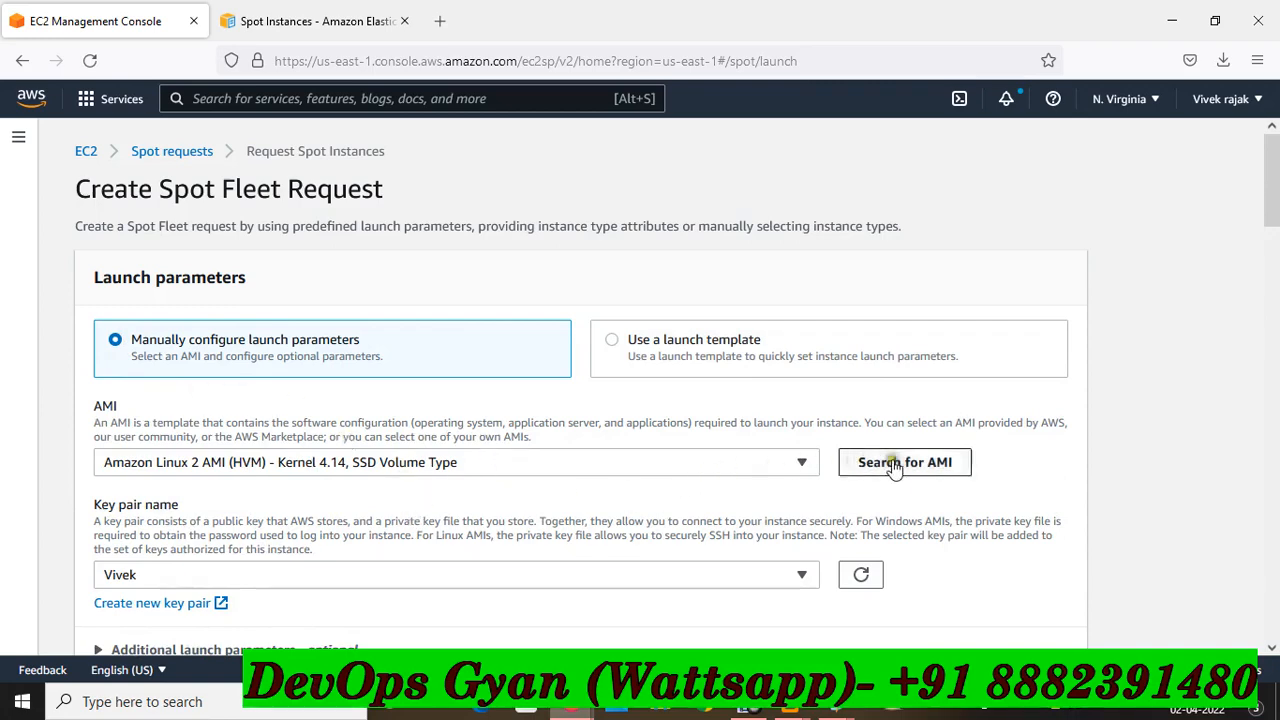
left_click(781, 467)
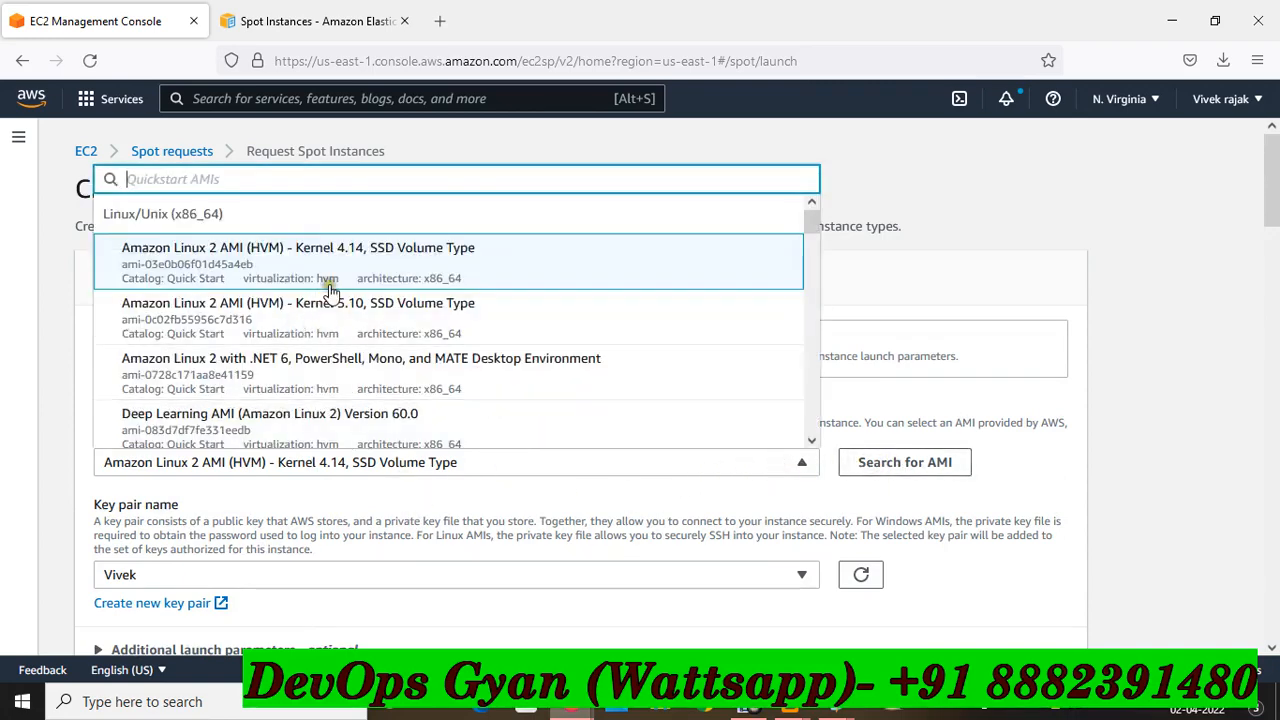
left_click(943, 398)
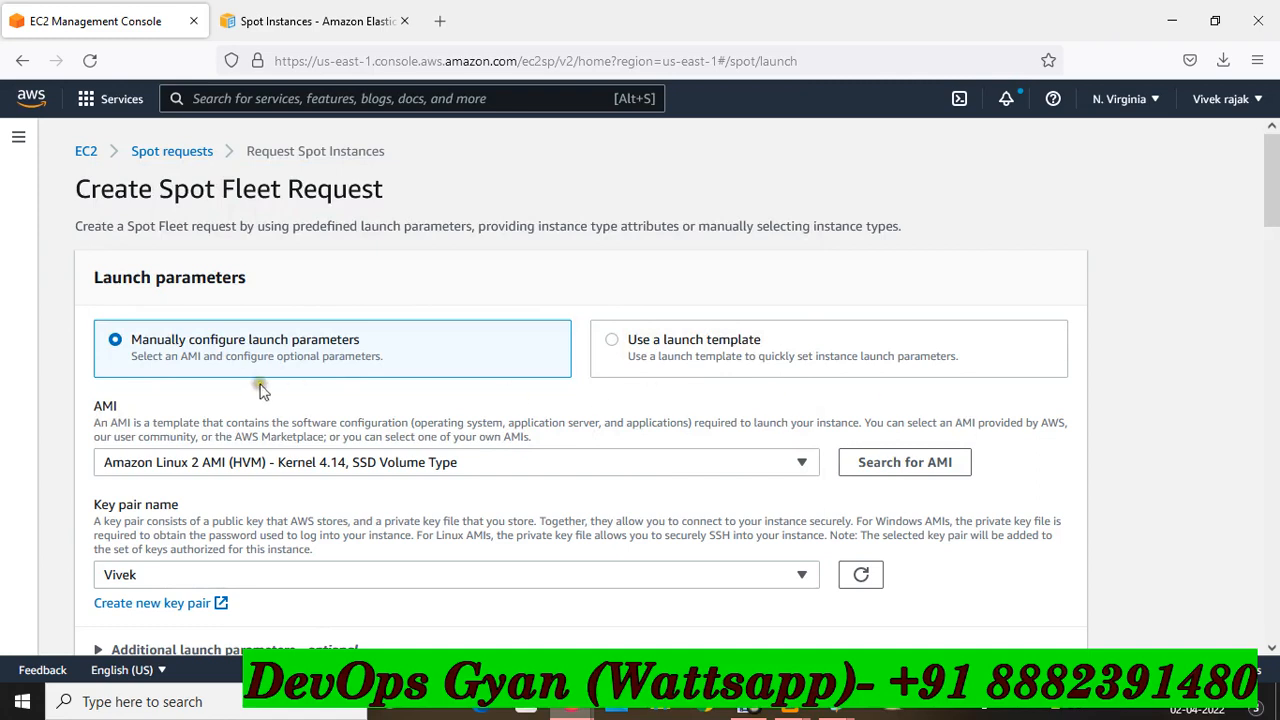
Step: Base the Spot Fleet request on the launch template ec2-template, version 1
left_click(612, 341)
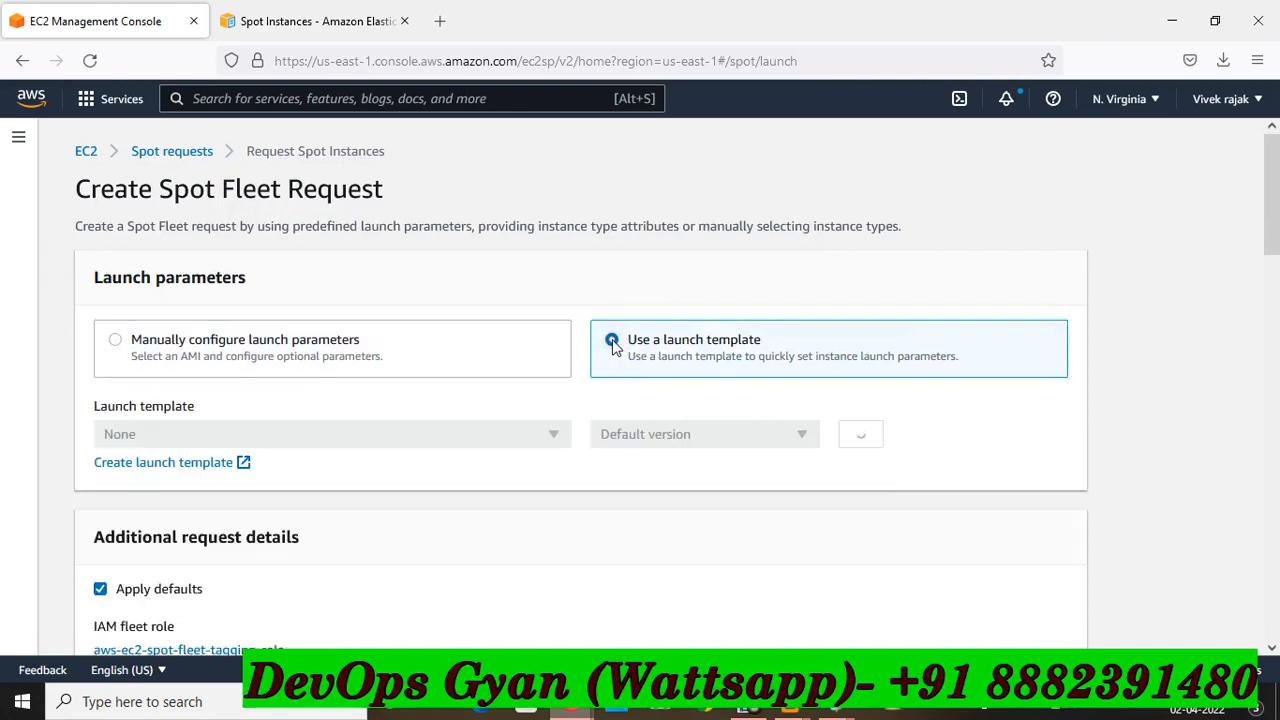
left_click(423, 434)
left_click(272, 497)
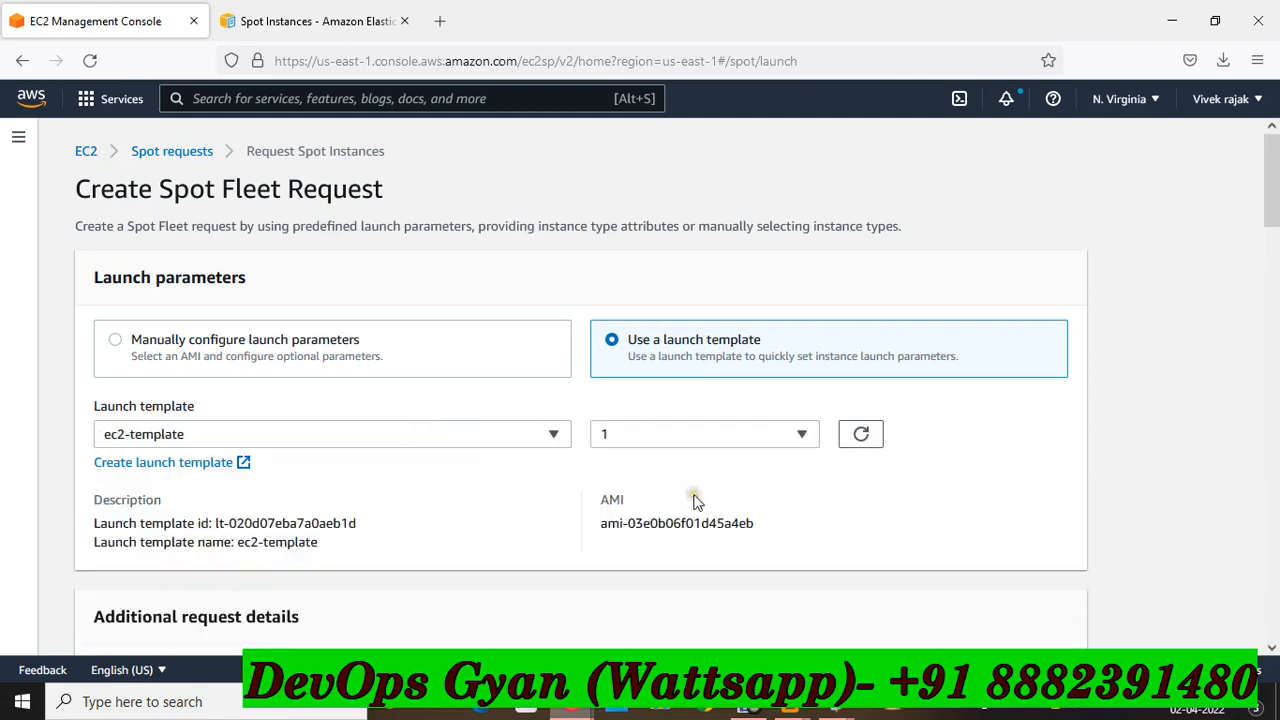
left_click(630, 434)
left_click(648, 465)
Step: Review the launch template's name and AMI, and the IAM fleet role and default terms in the additional request details
scroll(445, 483, "down", 1)
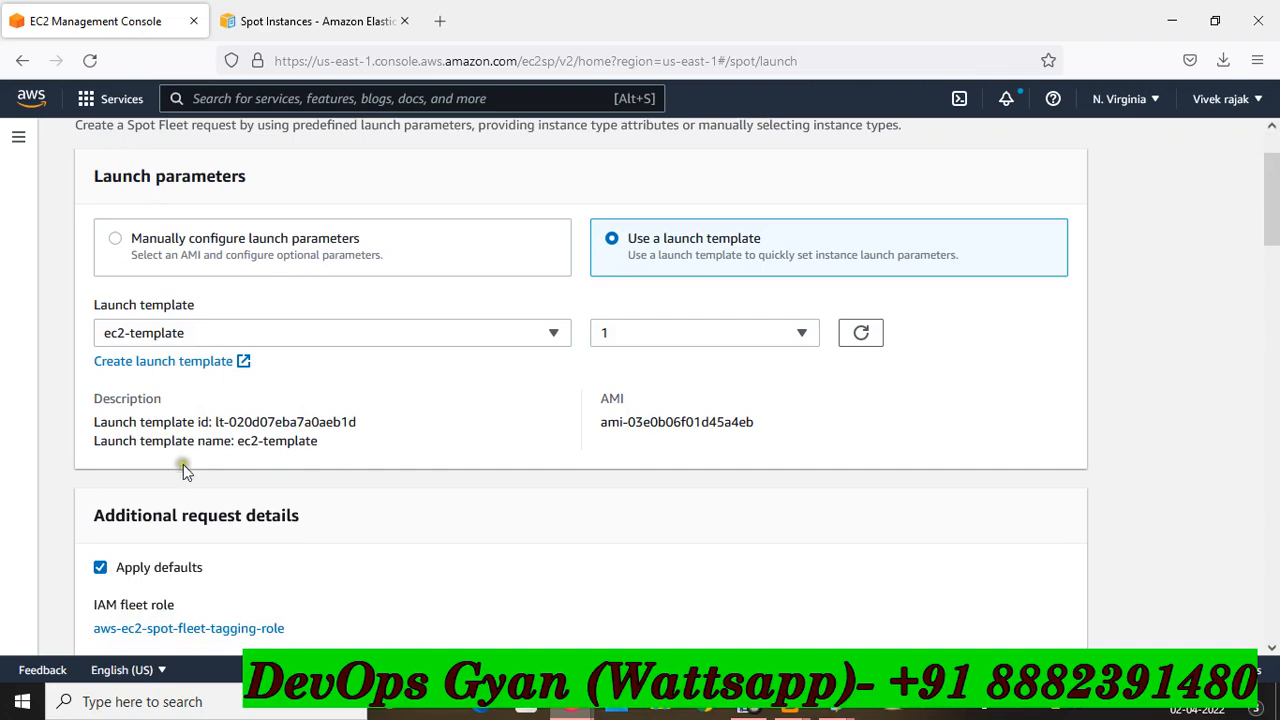
left_click_drag(363, 453, 250, 442)
left_click(408, 480)
left_click_drag(800, 425, 627, 425)
left_click(634, 480)
scroll(507, 524, "down", 3)
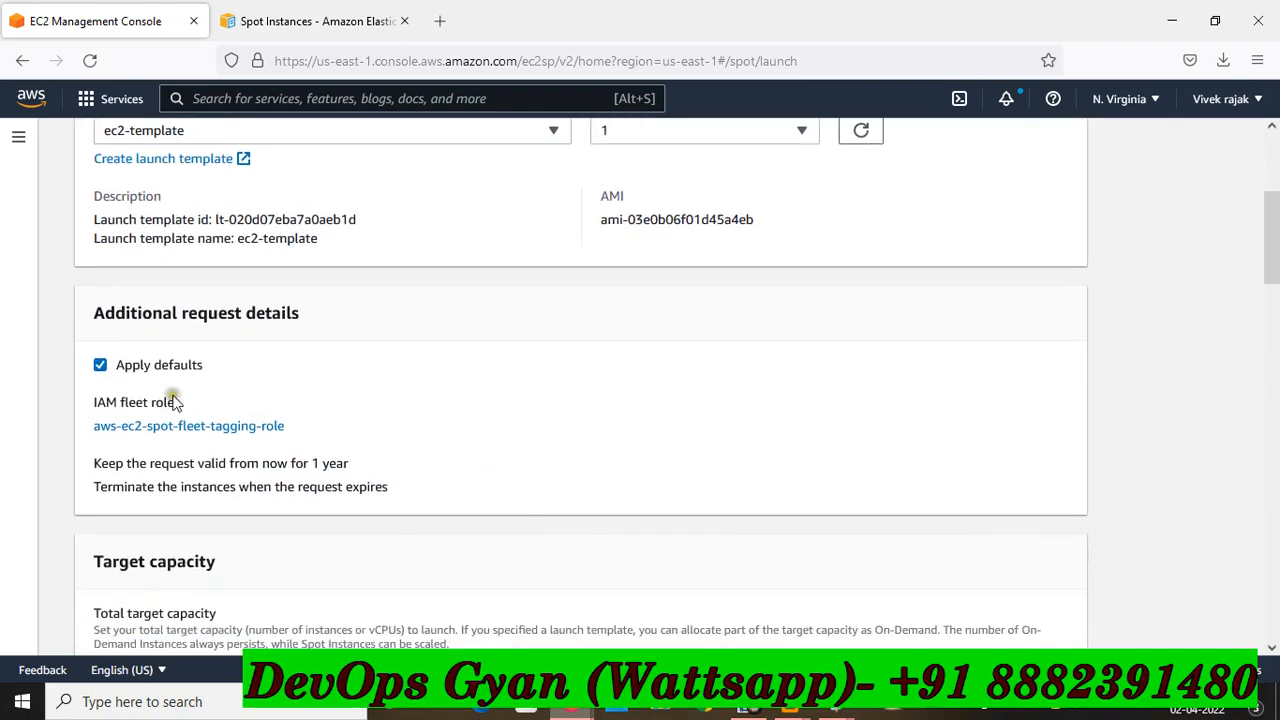
left_click_drag(346, 423, 89, 434)
left_click(451, 401)
scroll(447, 462, "down", 2)
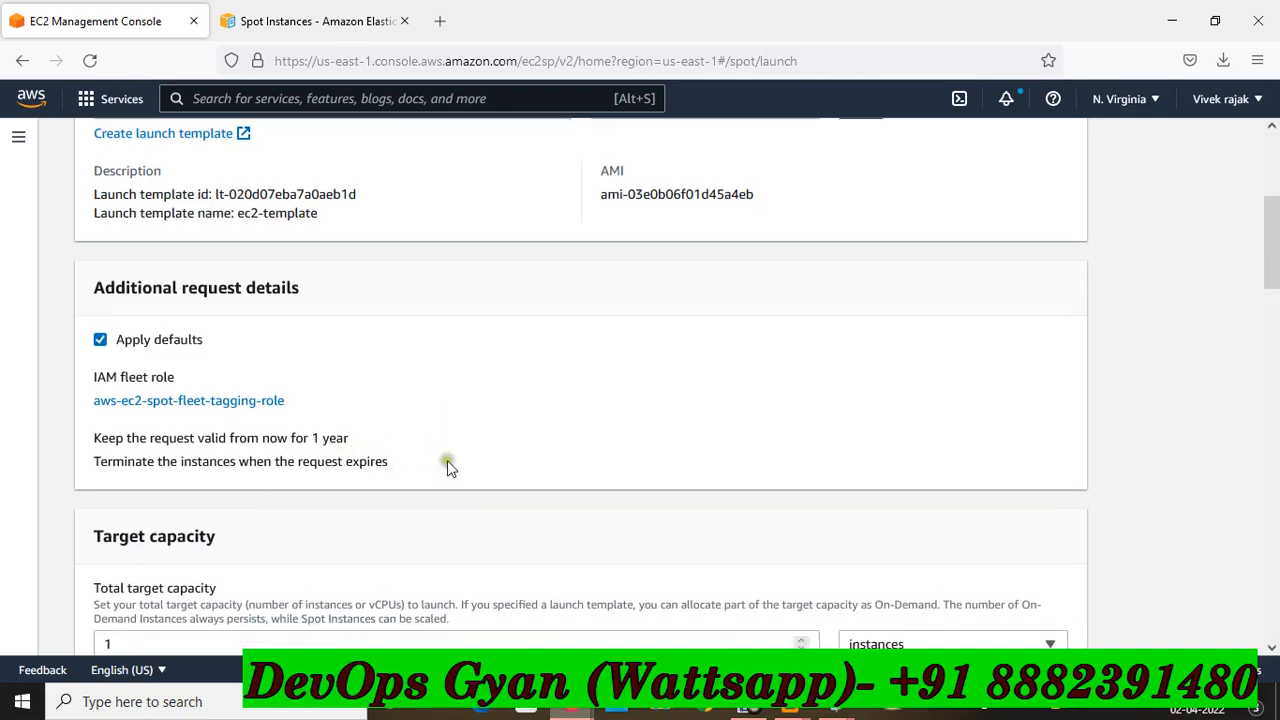
Step: Check which units are available for the total target capacity, keeping instances selected
scroll(365, 482, "down", 1)
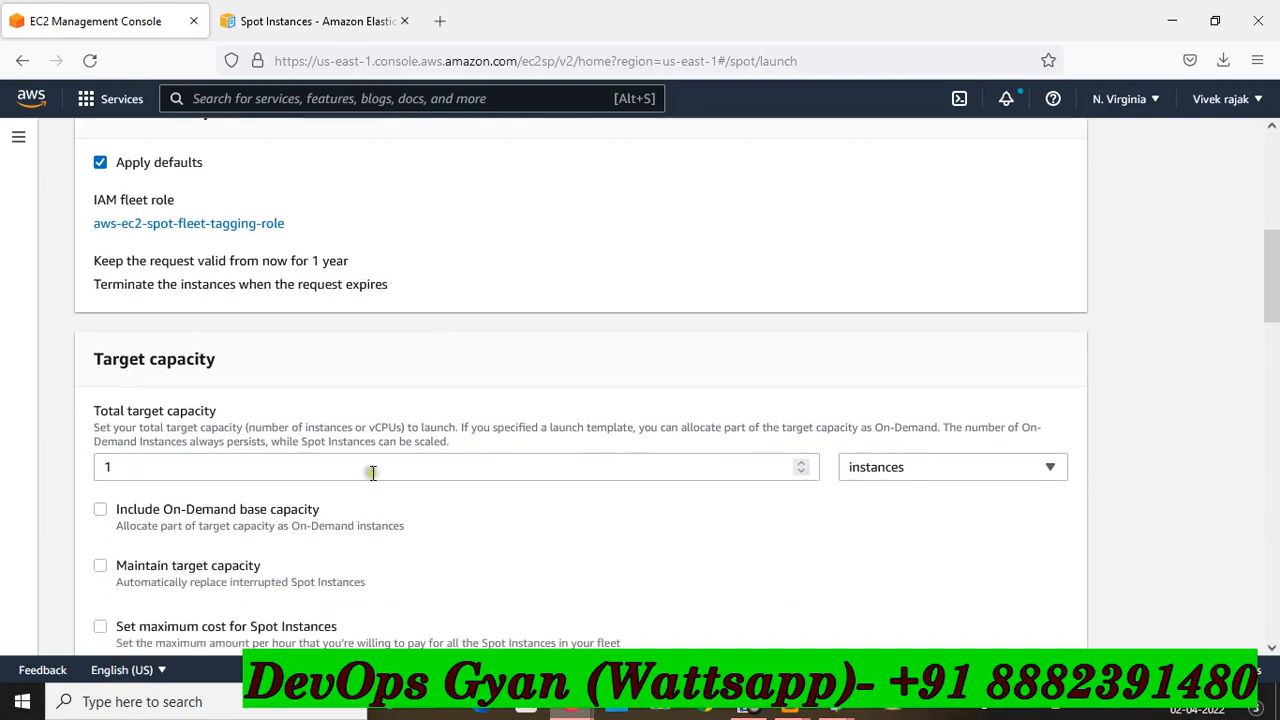
left_click(973, 466)
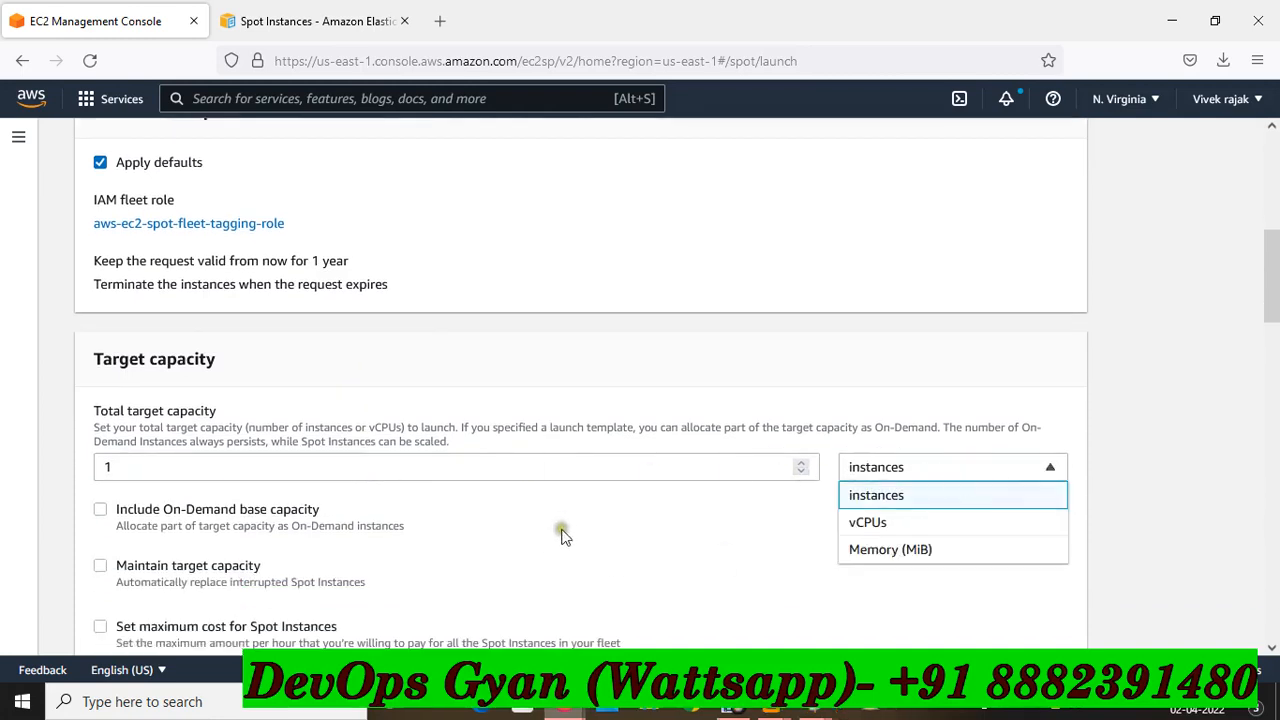
left_click(562, 537)
left_click(966, 466)
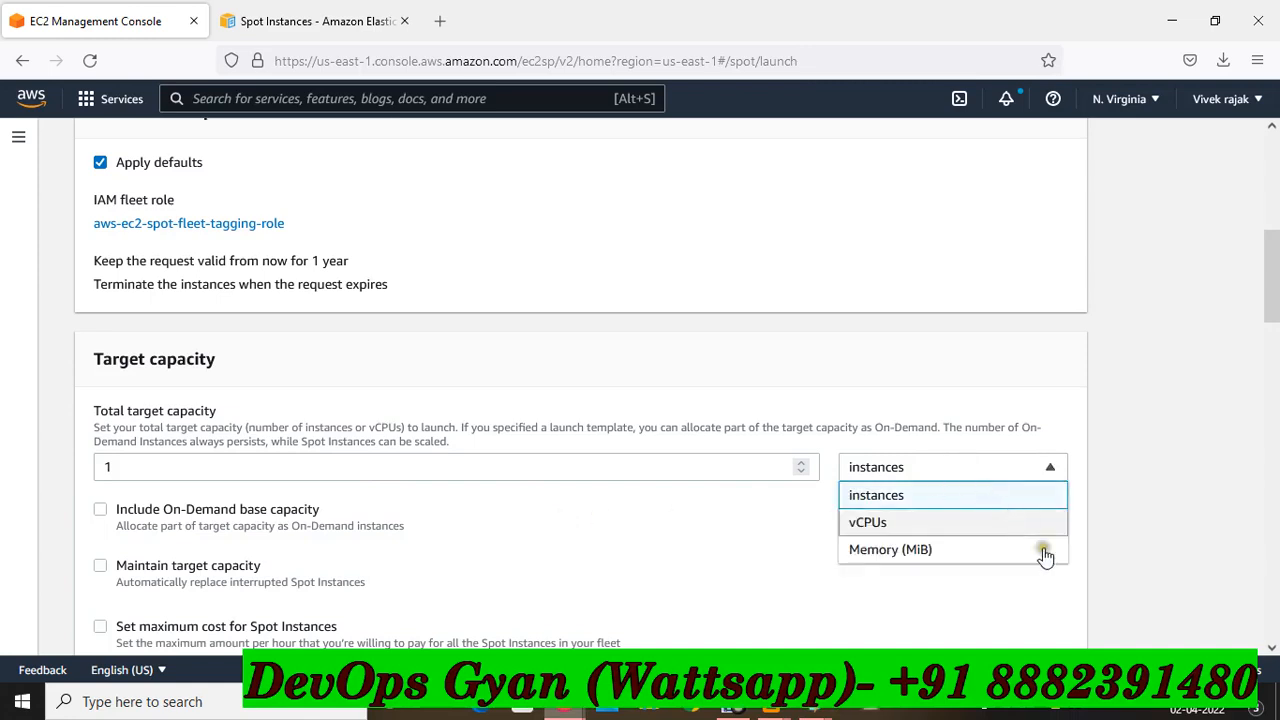
left_click(930, 612)
left_click(985, 472)
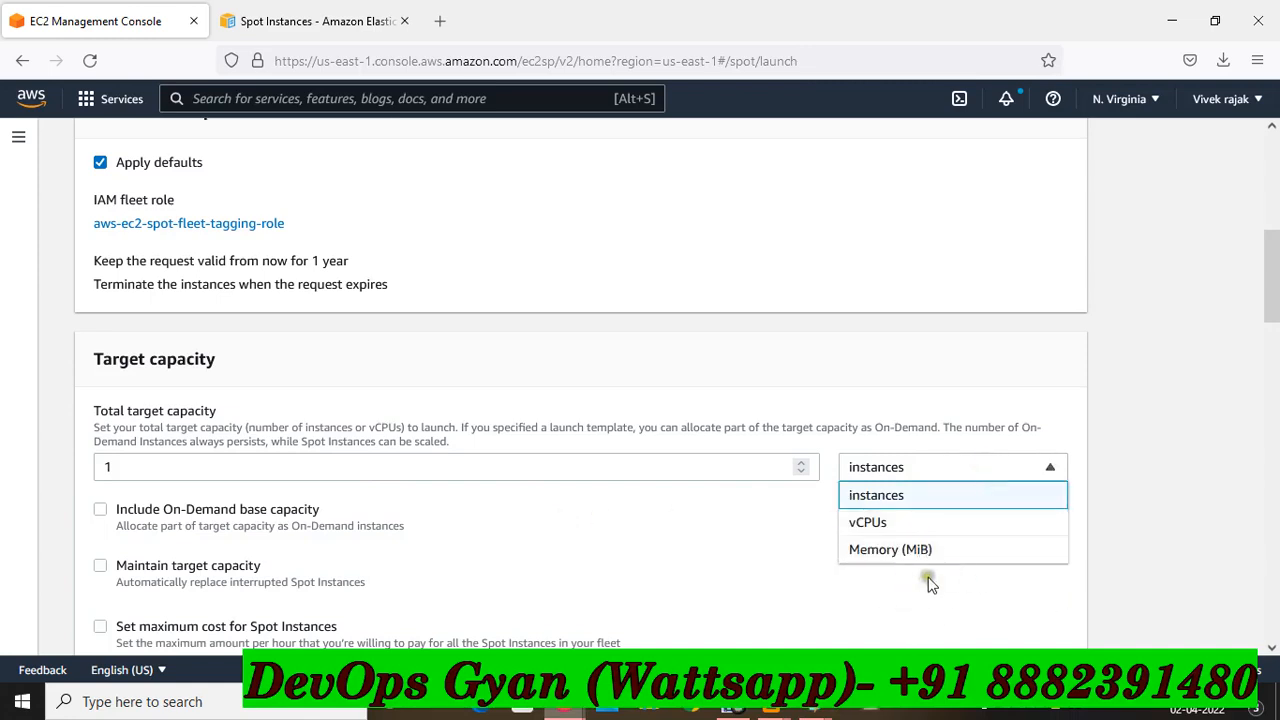
left_click(965, 585)
Step: Try including On-Demand base capacity, inspect its instance count field, and turn the option off again
scroll(591, 489, "down", 1)
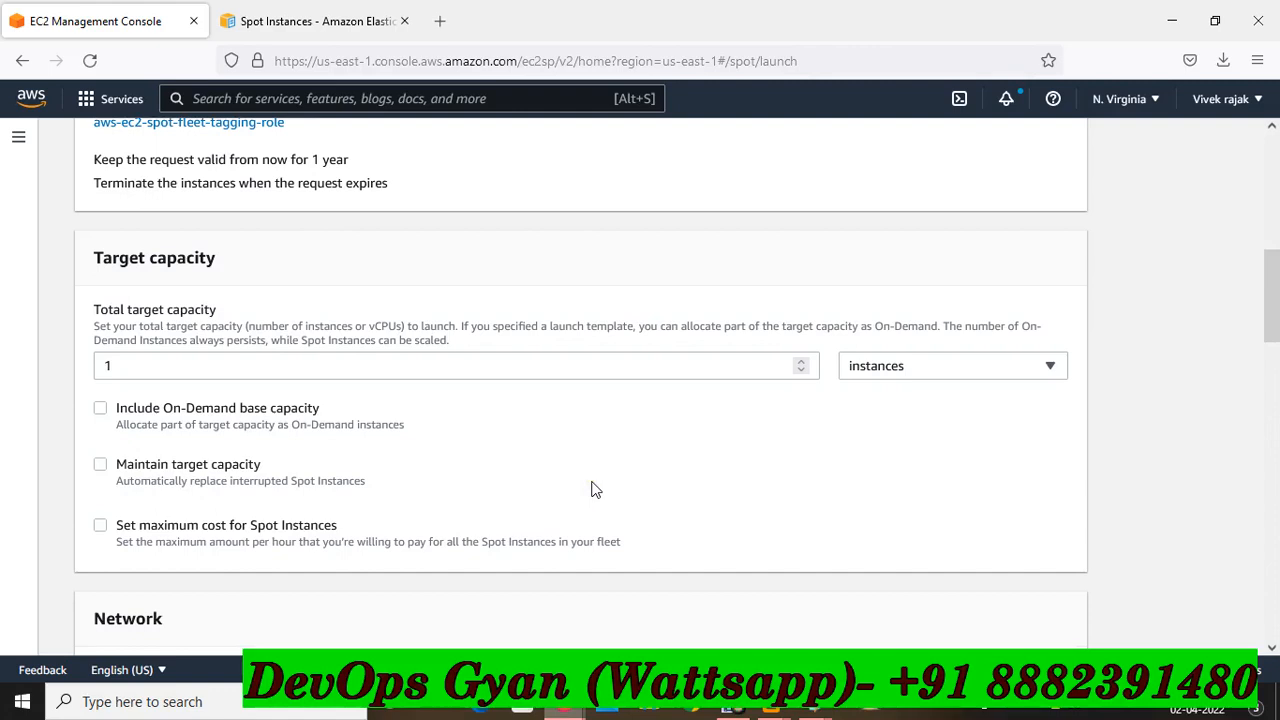
left_click(518, 452)
left_click(112, 414)
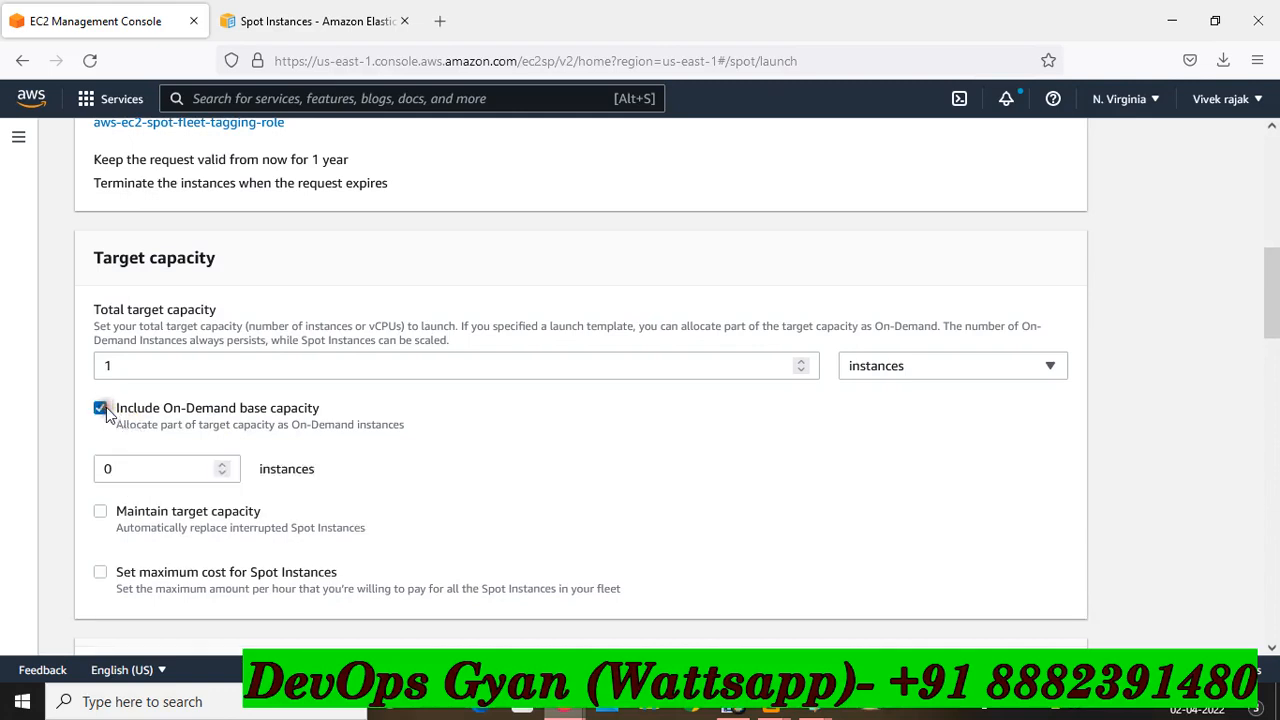
left_click(105, 469)
double_click(105, 469)
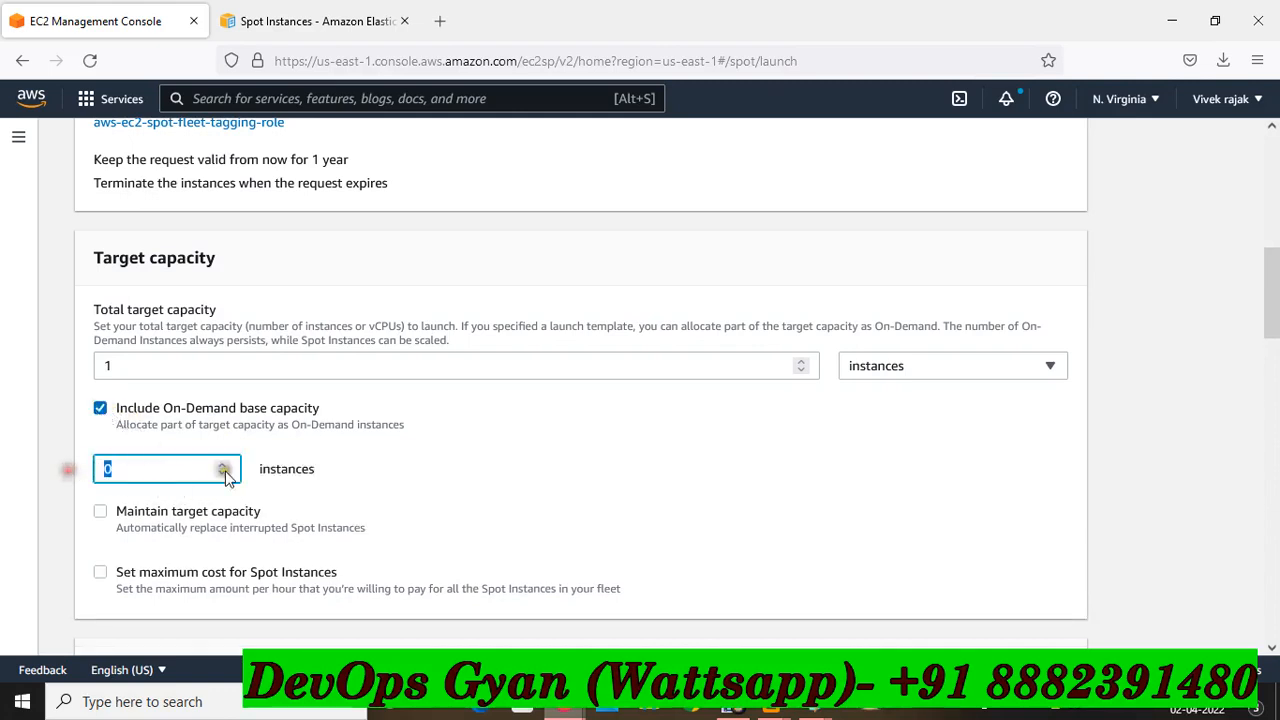
left_click(100, 408)
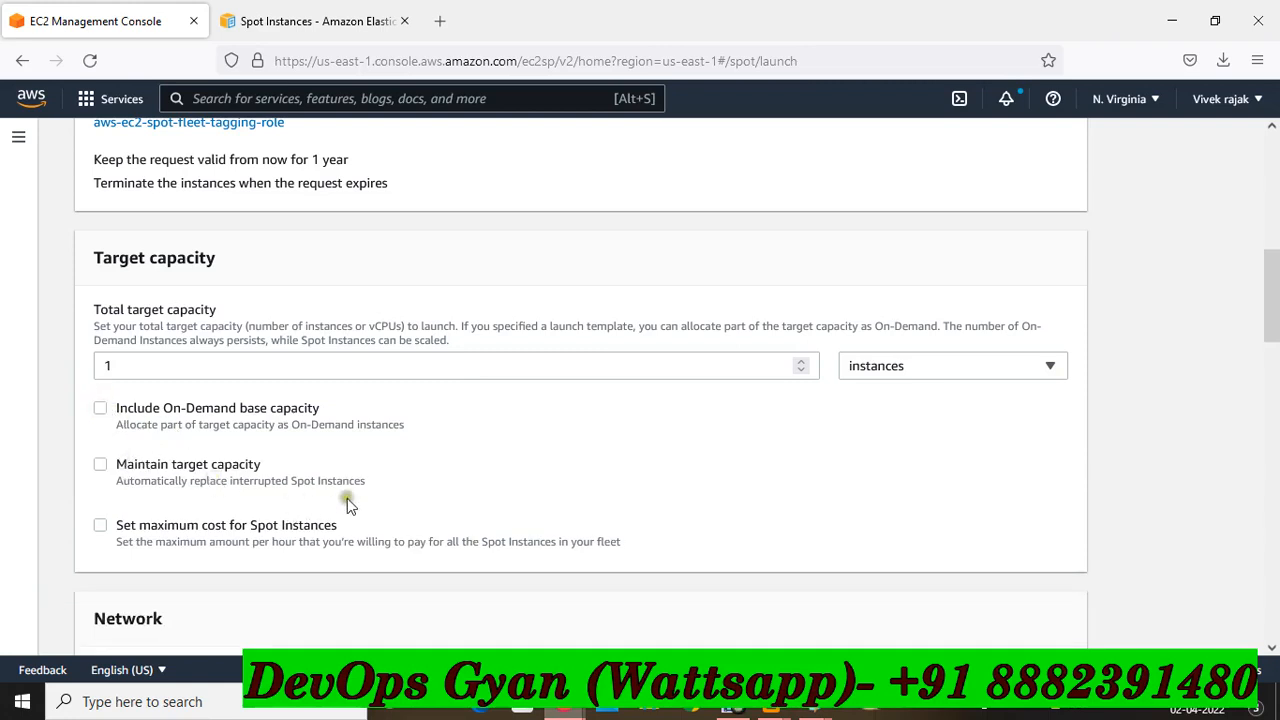
Step: Enable Maintain target capacity, look over its interruption behavior and capacity rebalance settings, and disable it again
left_click(104, 465)
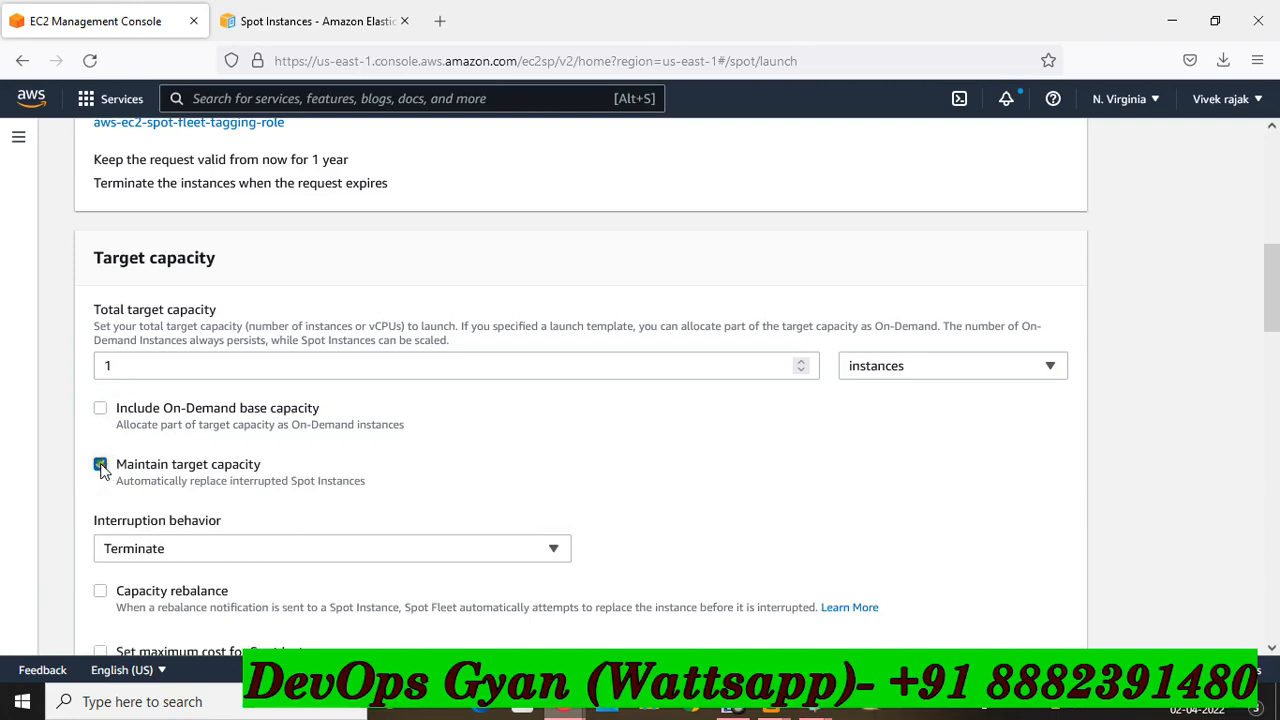
left_click(400, 478)
scroll(405, 484, "down", 1)
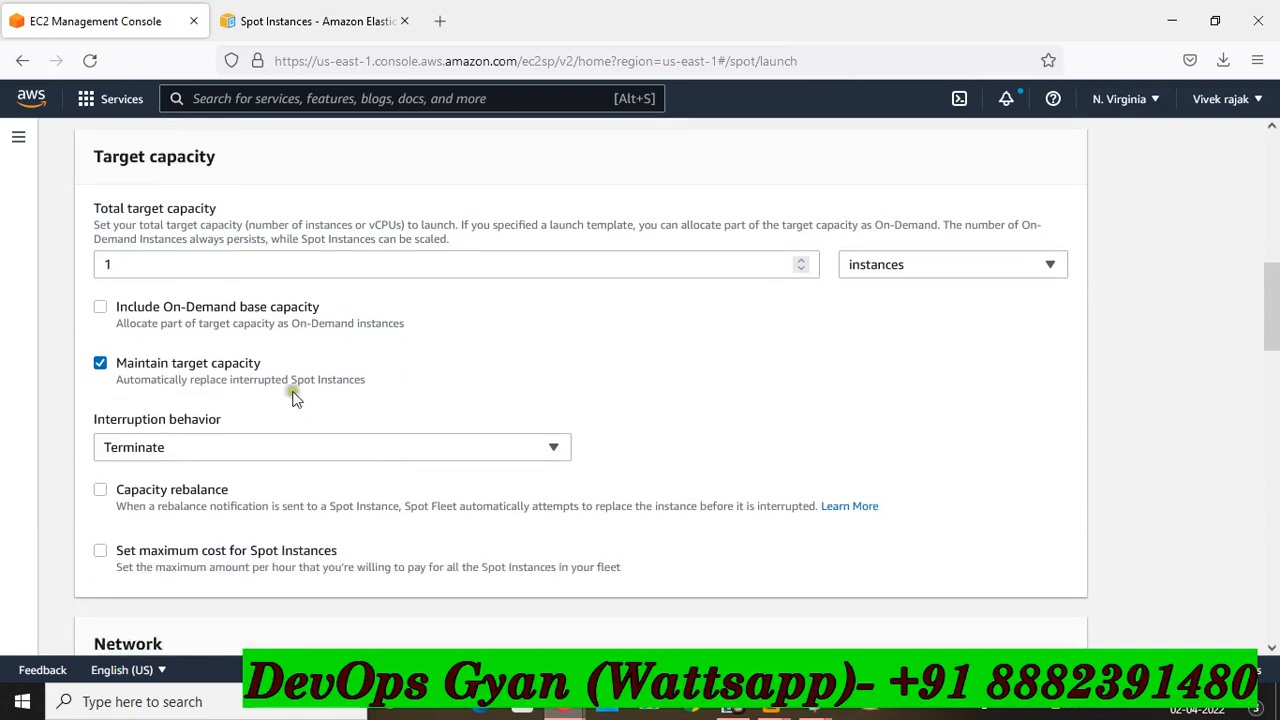
left_click(295, 362)
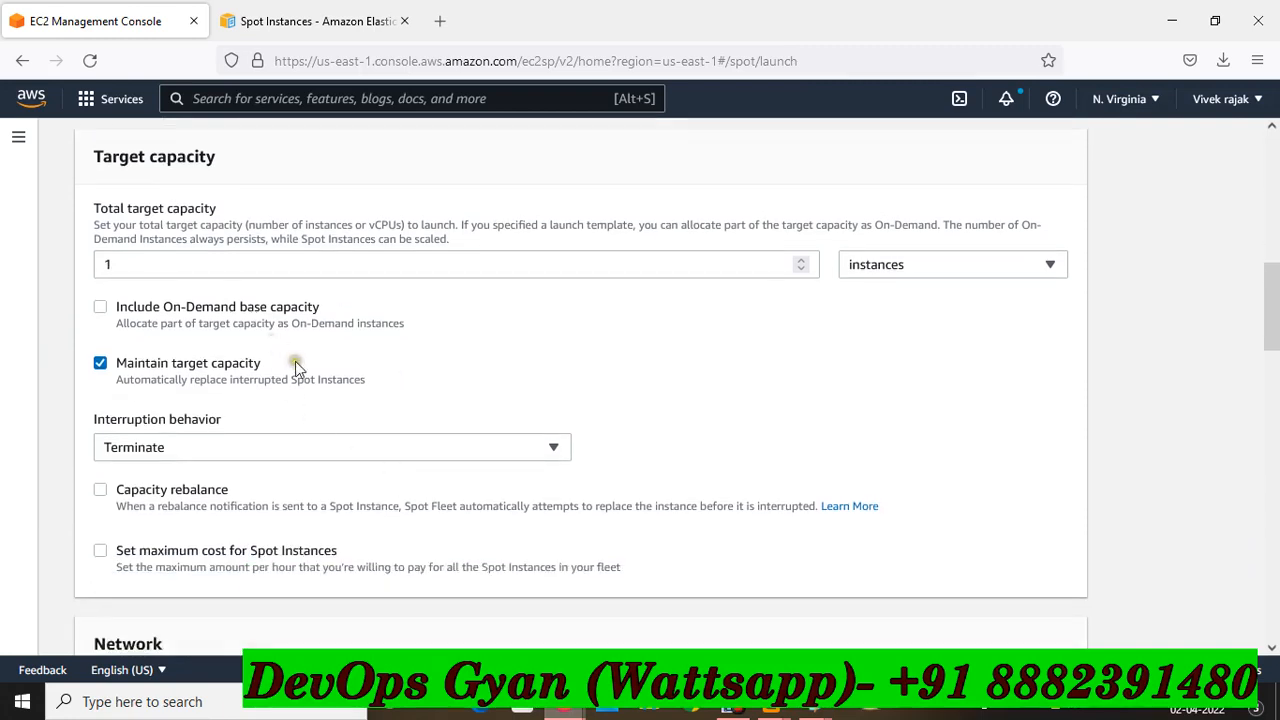
left_click(100, 363)
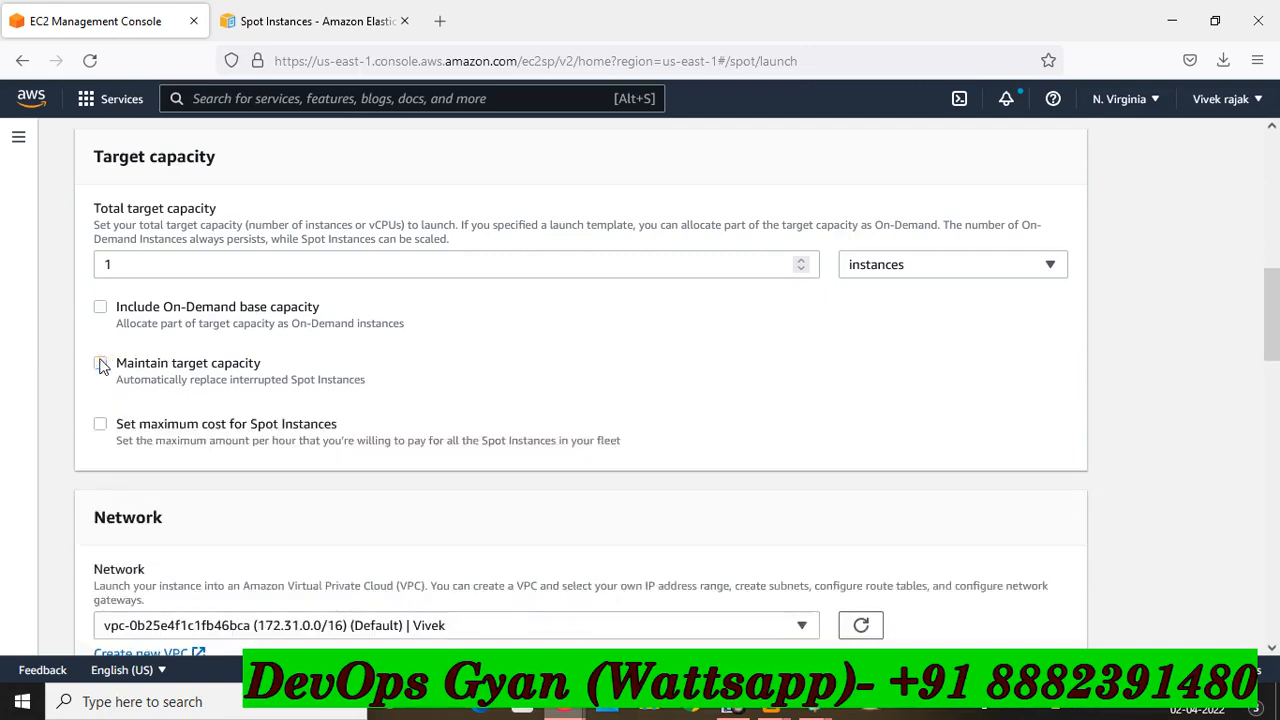
Step: Enable the maximum cost for Spot Instances, inspect the hourly cost field, and disable the option again
left_click(100, 424)
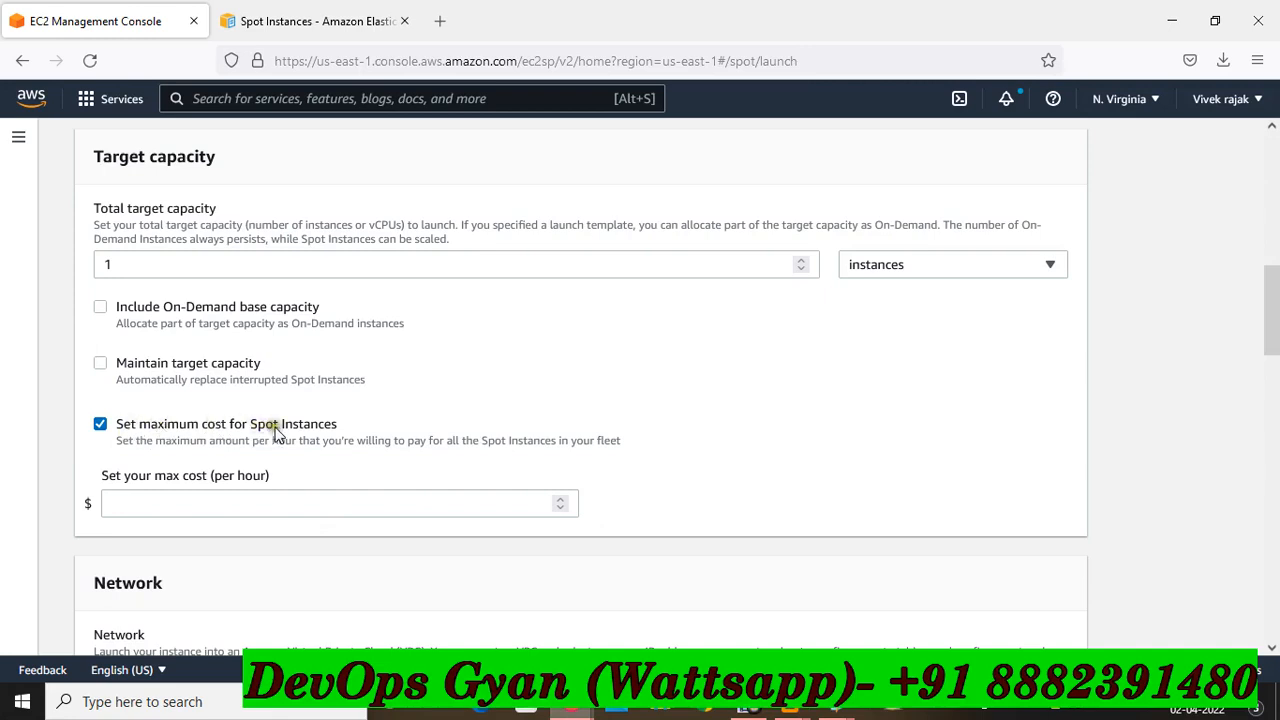
left_click(280, 505)
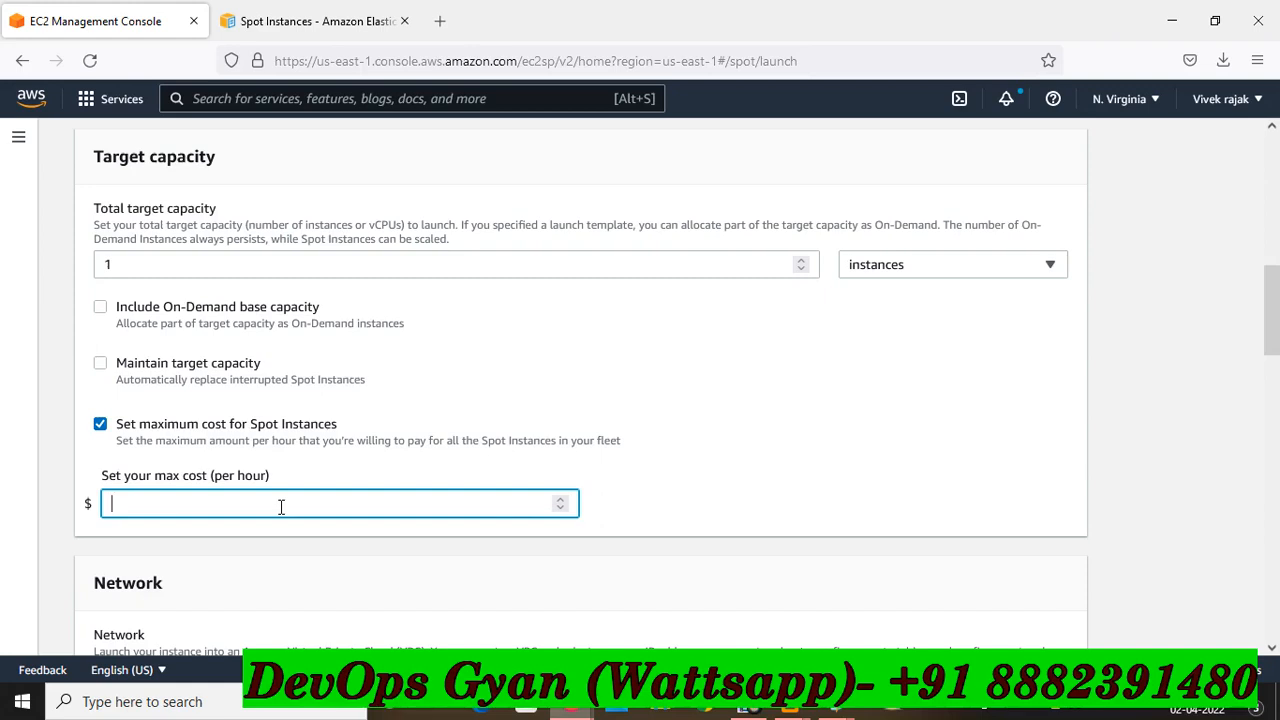
left_click(100, 424)
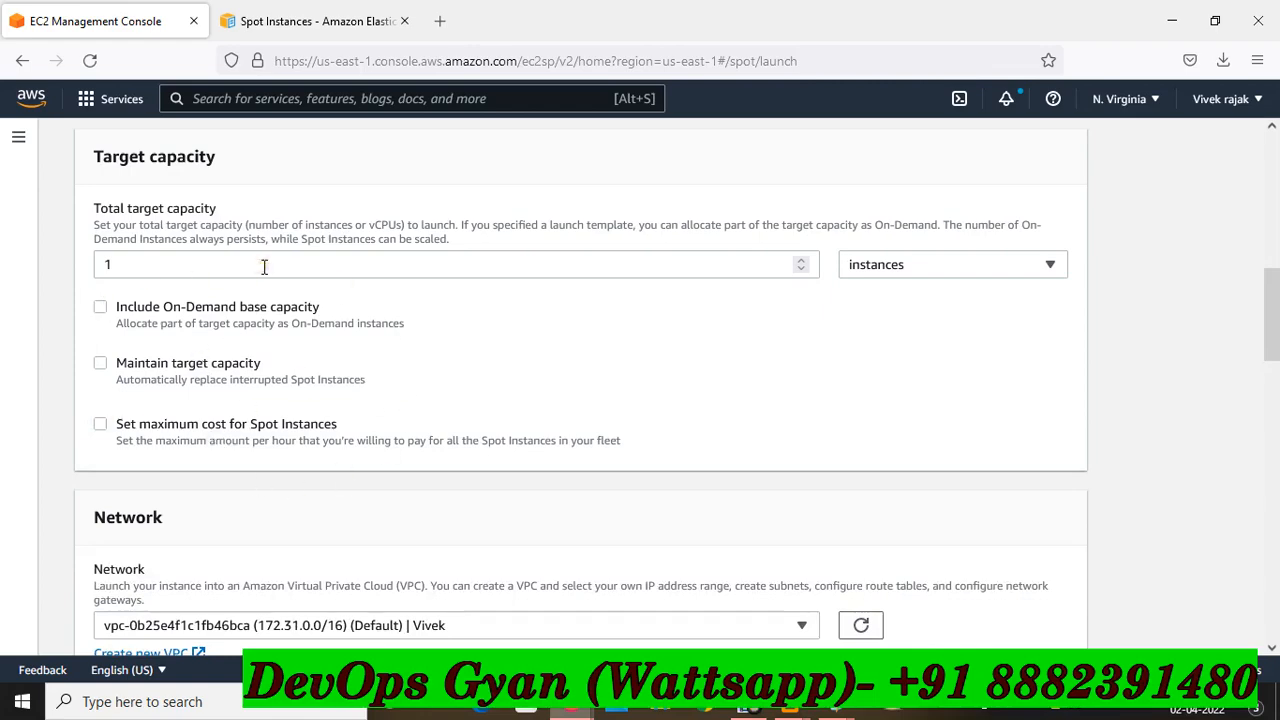
Step: Check the VPCs available for the request's network, keeping the default VPC selected
scroll(264, 266, "down", 3)
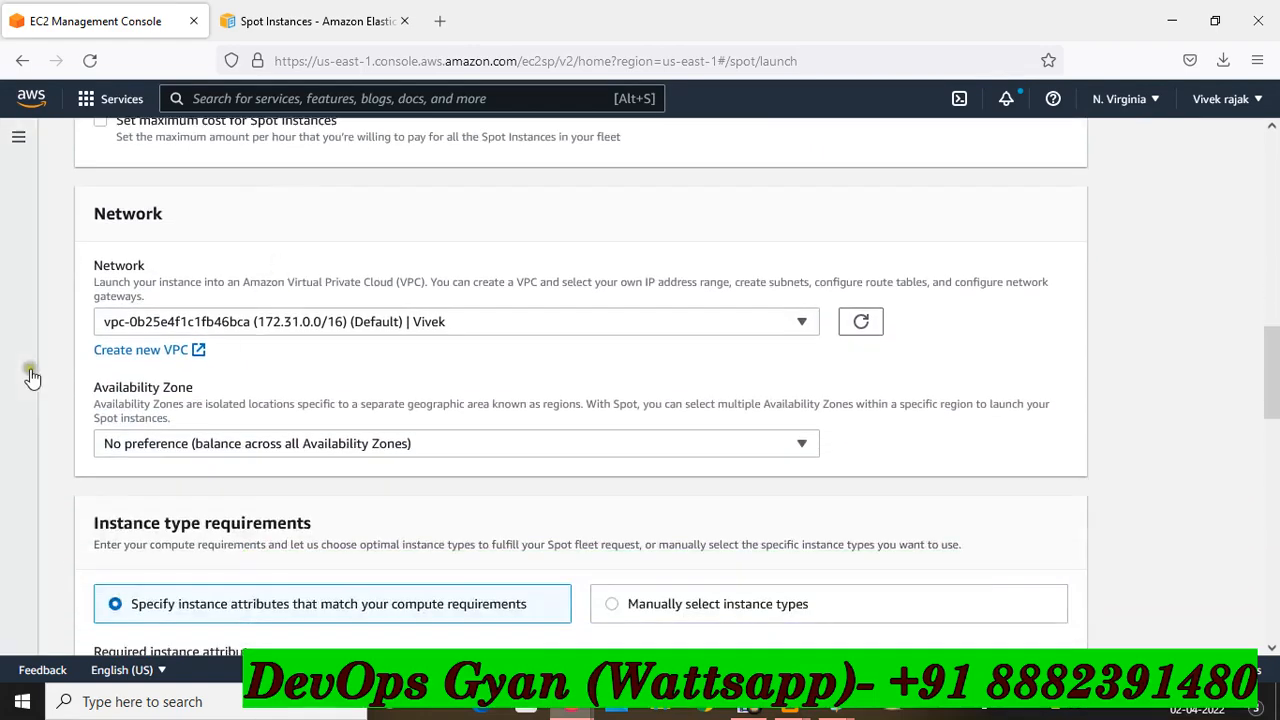
left_click(719, 314)
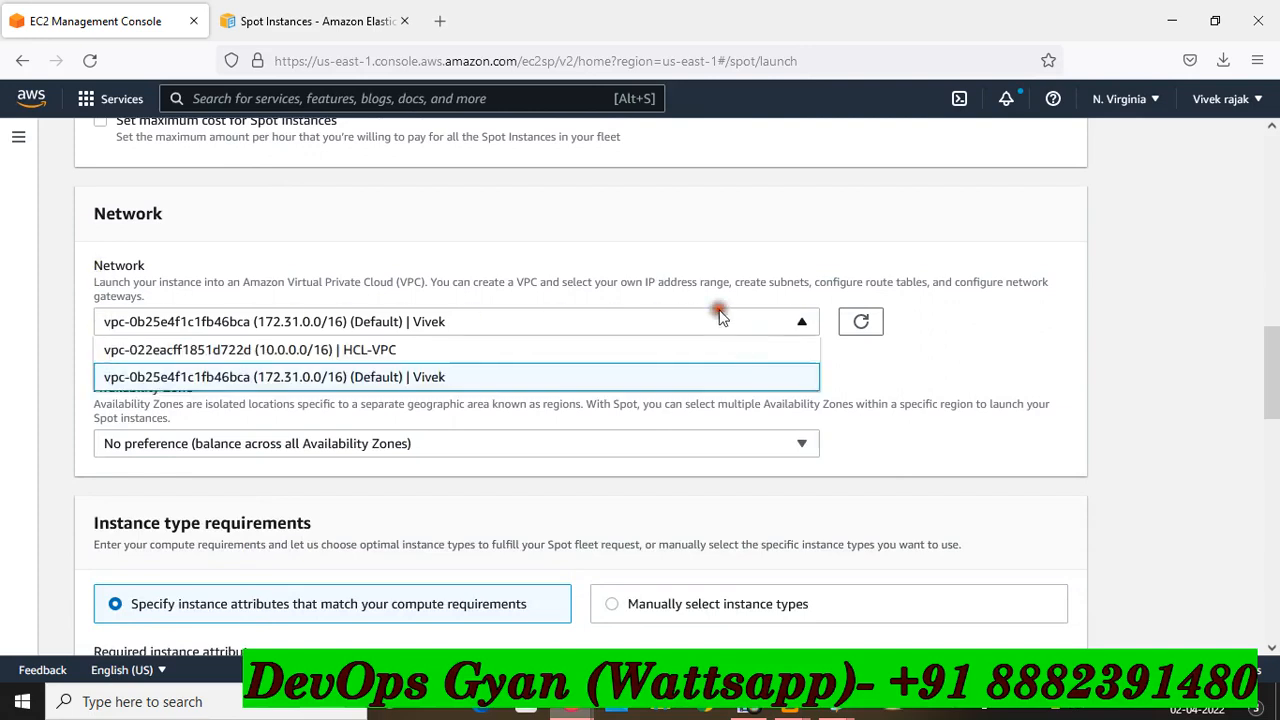
left_click(926, 361)
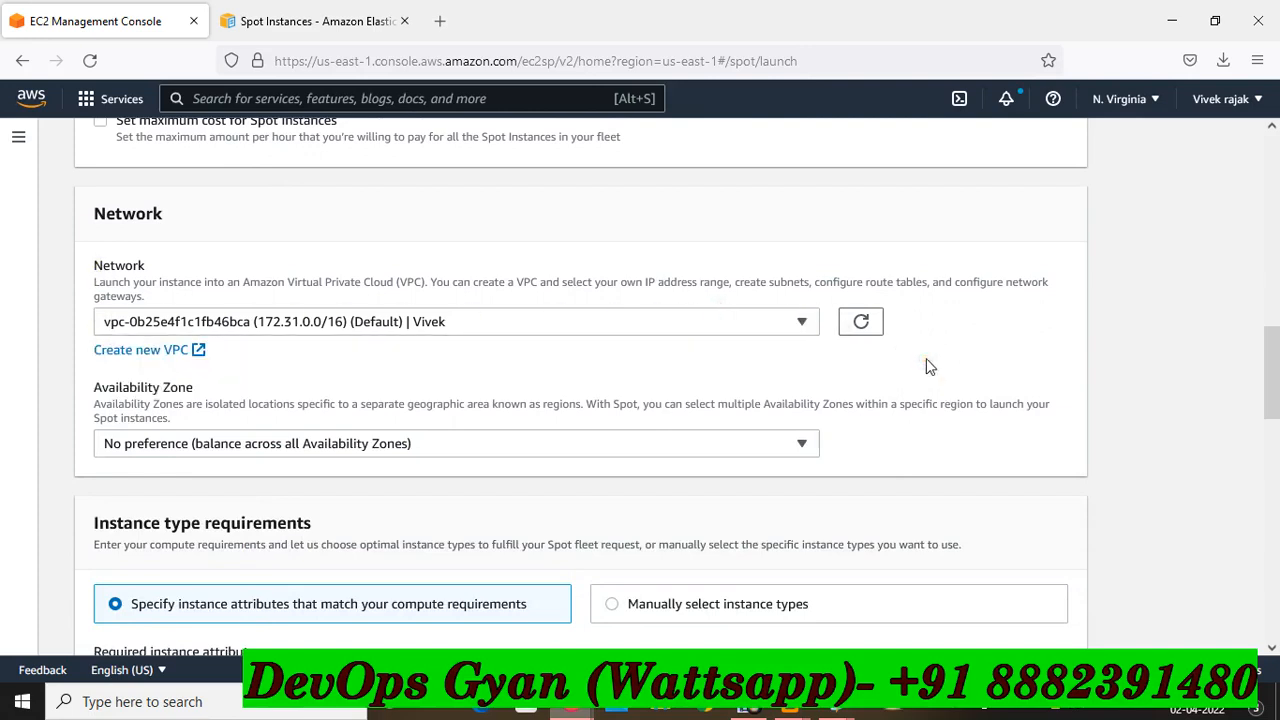
Step: Review the VPC choices once more and the Availability Zone options, keeping the default VPC and No preference
left_click(717, 324)
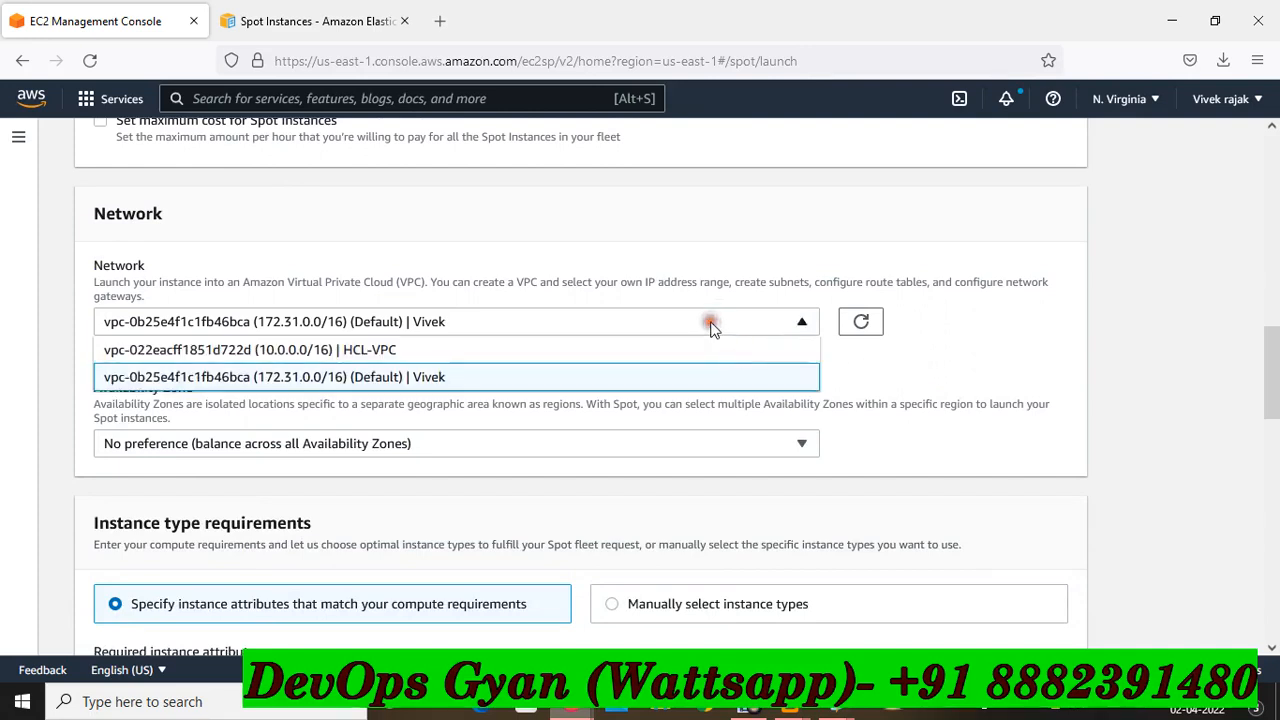
left_click(885, 388)
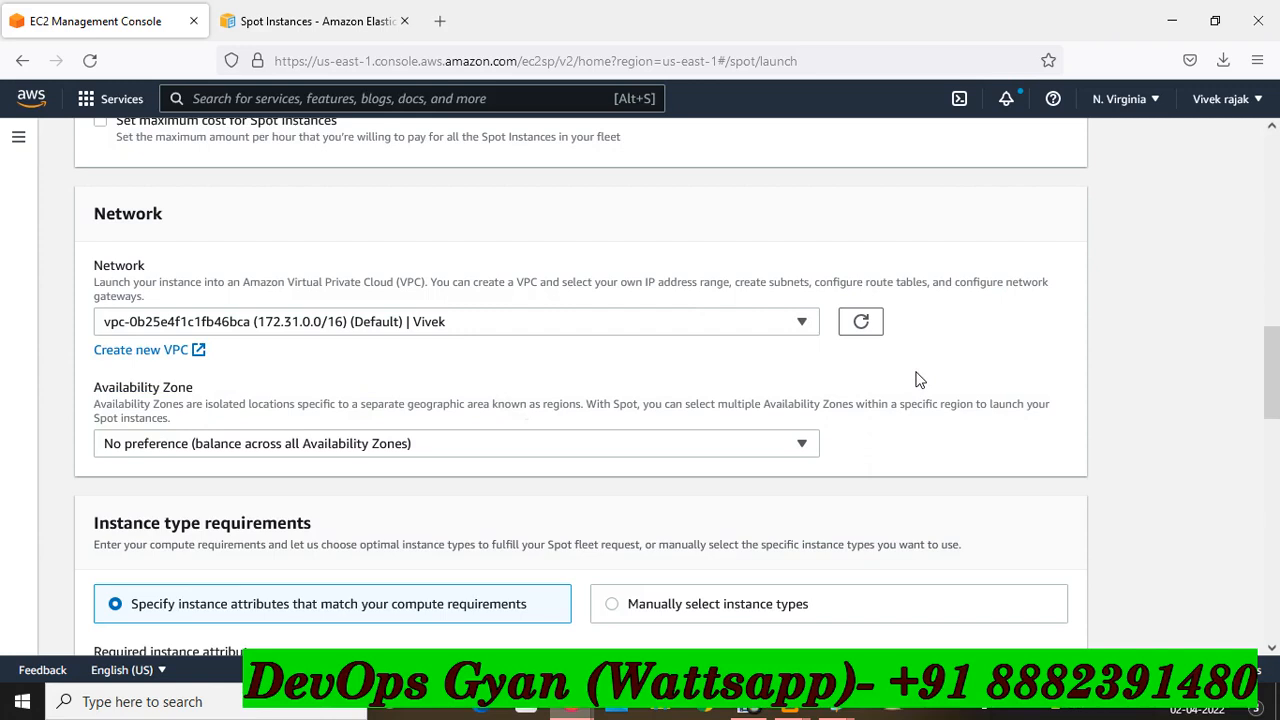
left_click(916, 368)
scroll(421, 346, "down", 2)
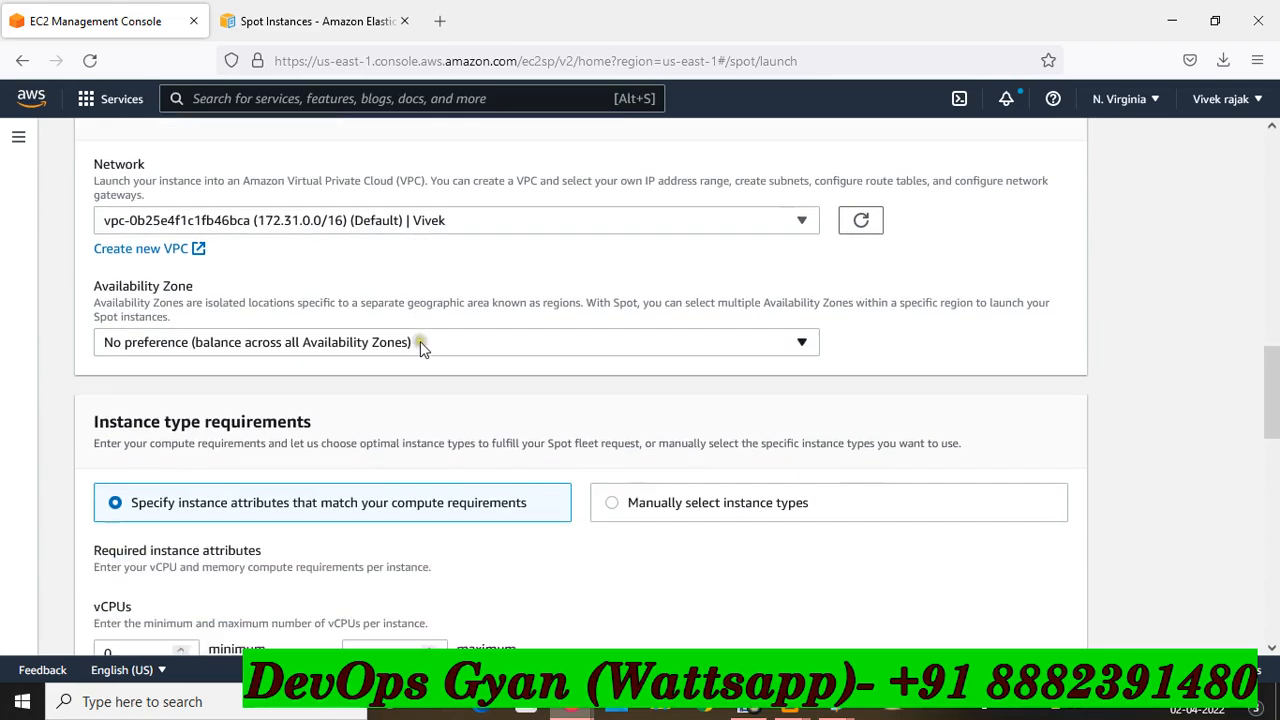
left_click(489, 345)
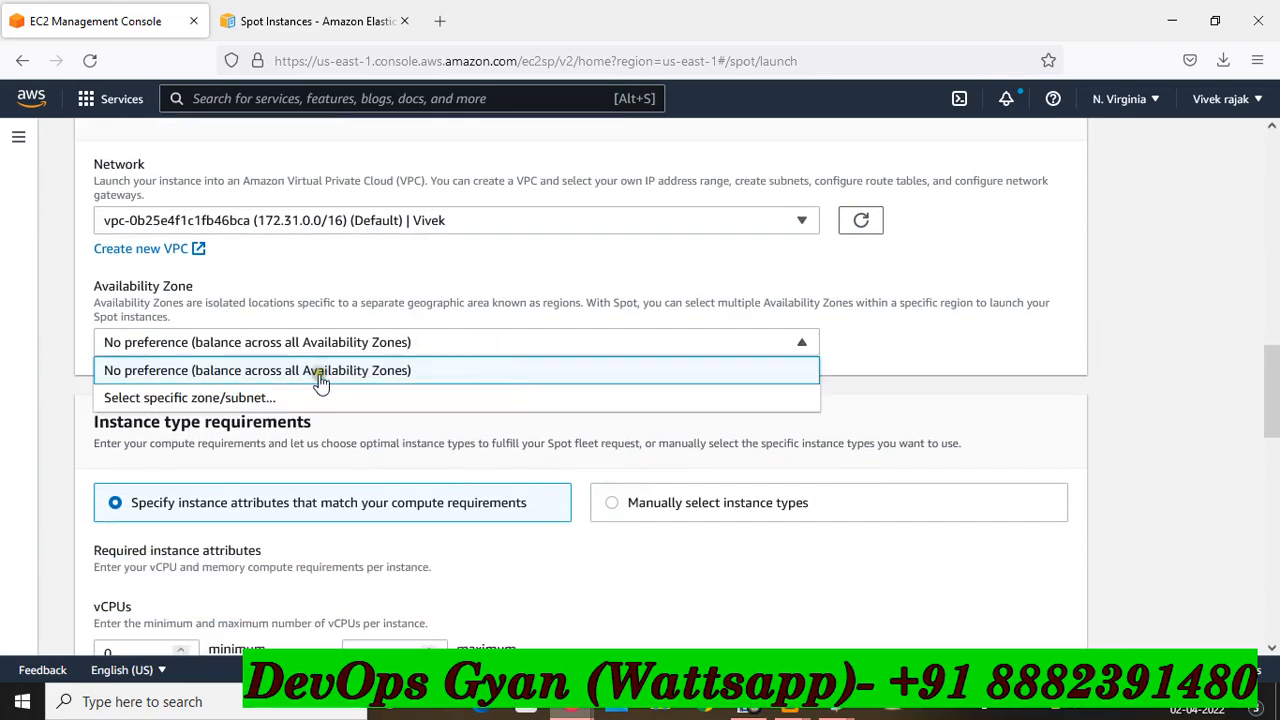
left_click(903, 366)
Step: Set the instance type requirements to manually select instance types and look over the fleet's instance type list
scroll(357, 410, "down", 2)
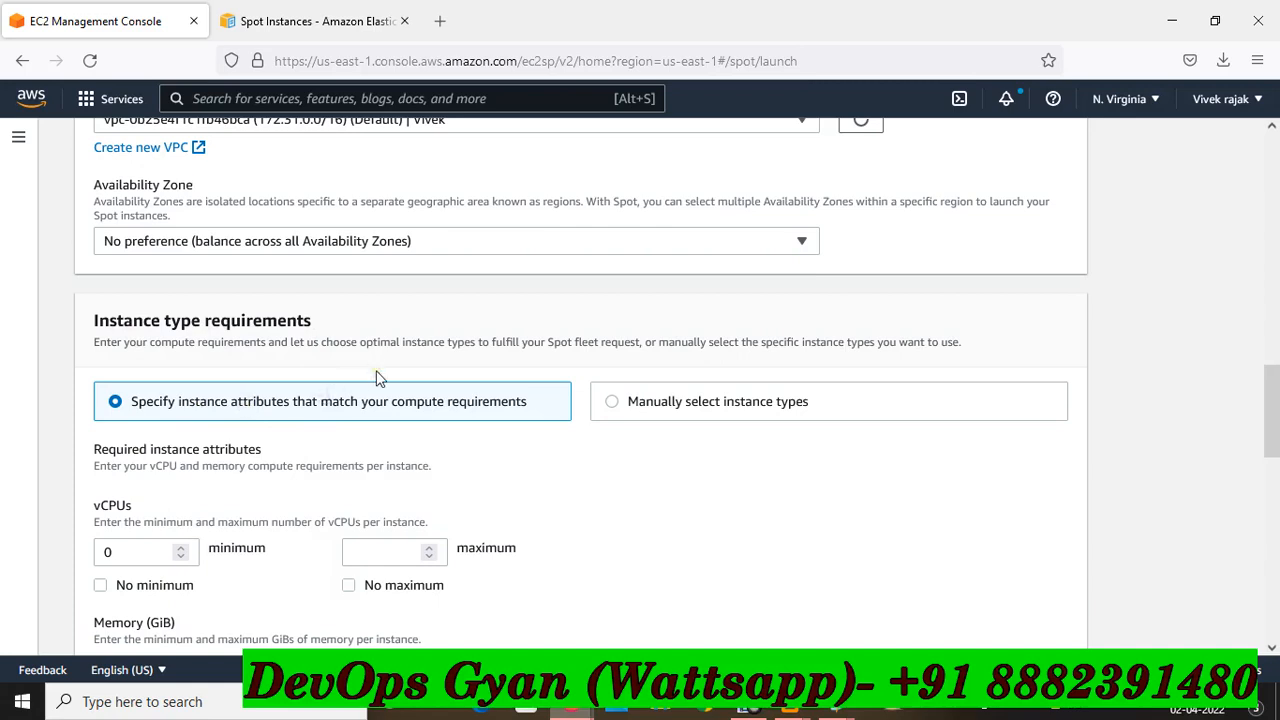
left_click(609, 402)
scroll(609, 405, "down", 4)
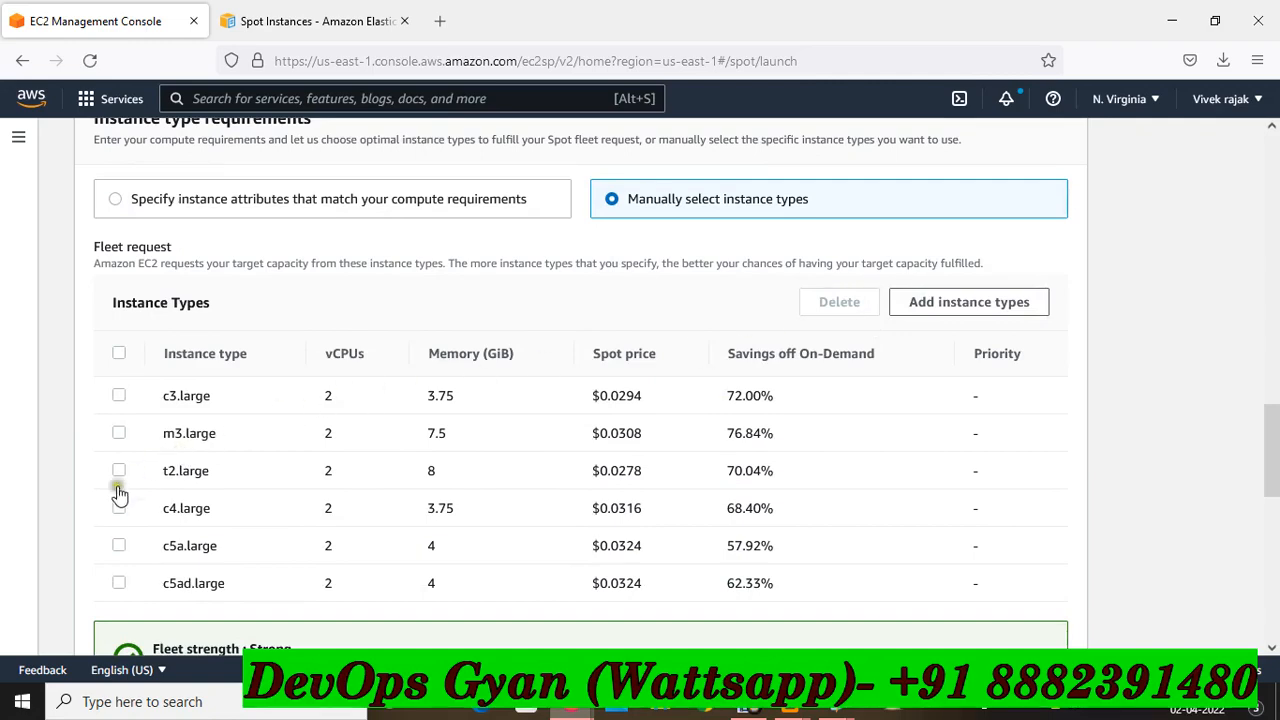
scroll(140, 488, "down", 3)
scroll(150, 420, "up", 3)
Step: Select the c3.large, m3.large and t2.large instance types and clear all three selections again
left_click(119, 396)
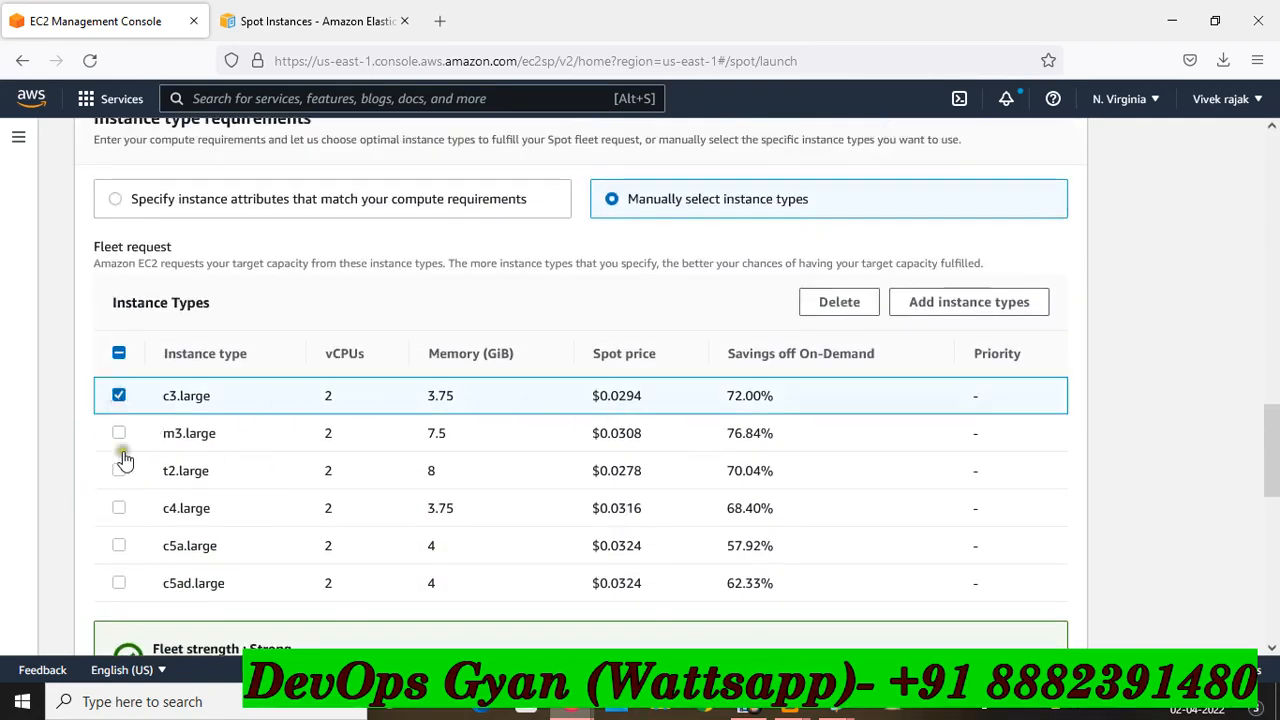
left_click(121, 433)
left_click(119, 470)
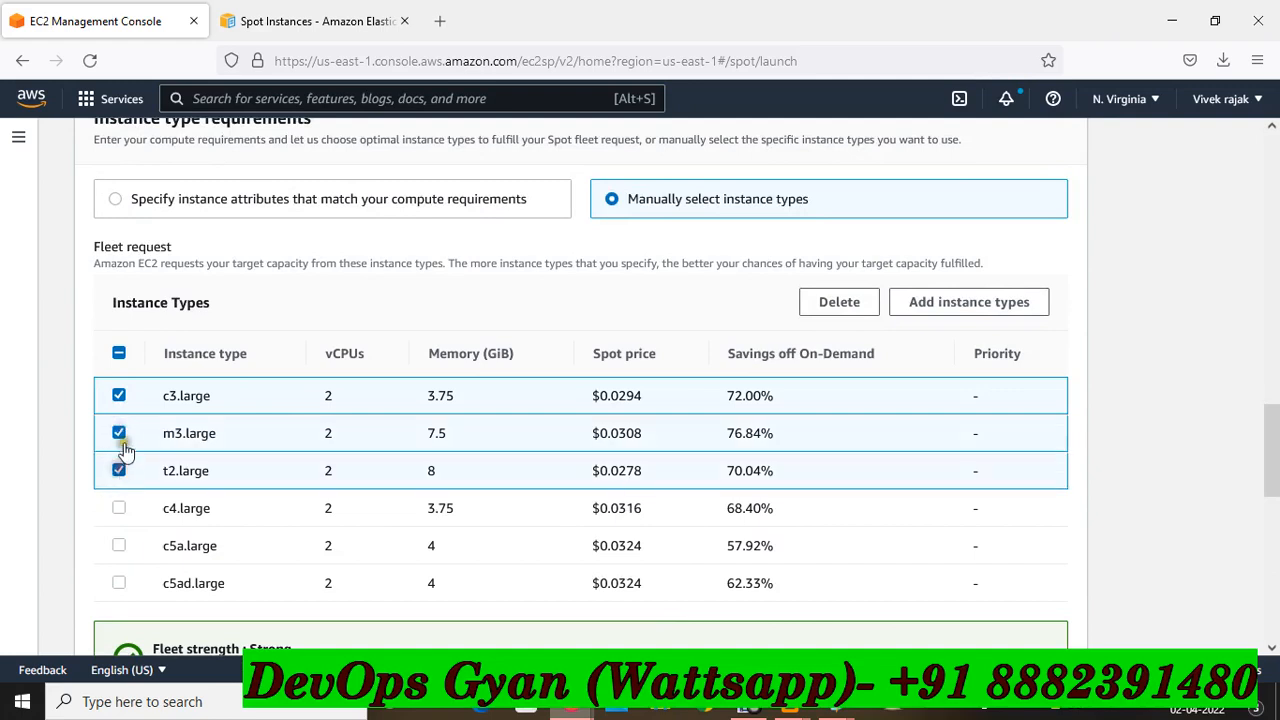
left_click(119, 433)
left_click(119, 396)
left_click(119, 470)
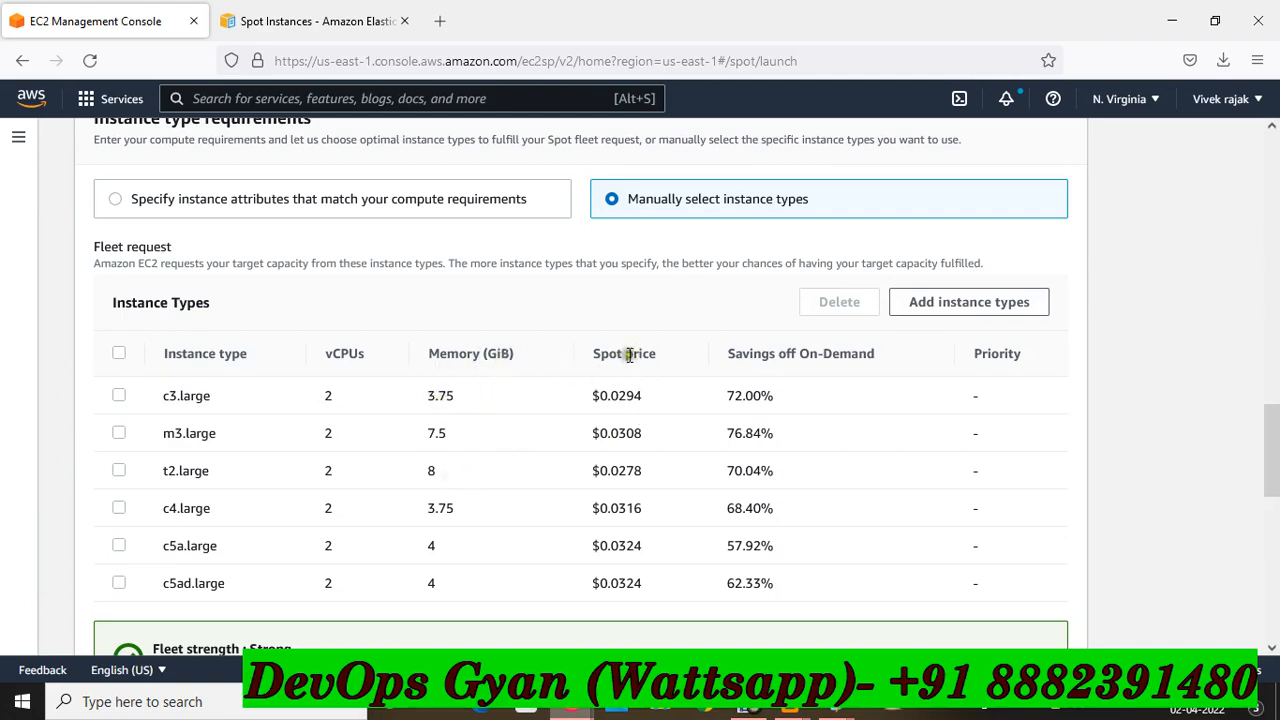
Step: Examine the Spot prices of c3.large and m3.large and their savings off On-Demand in the instance types table
left_click_drag(620, 396, 586, 397)
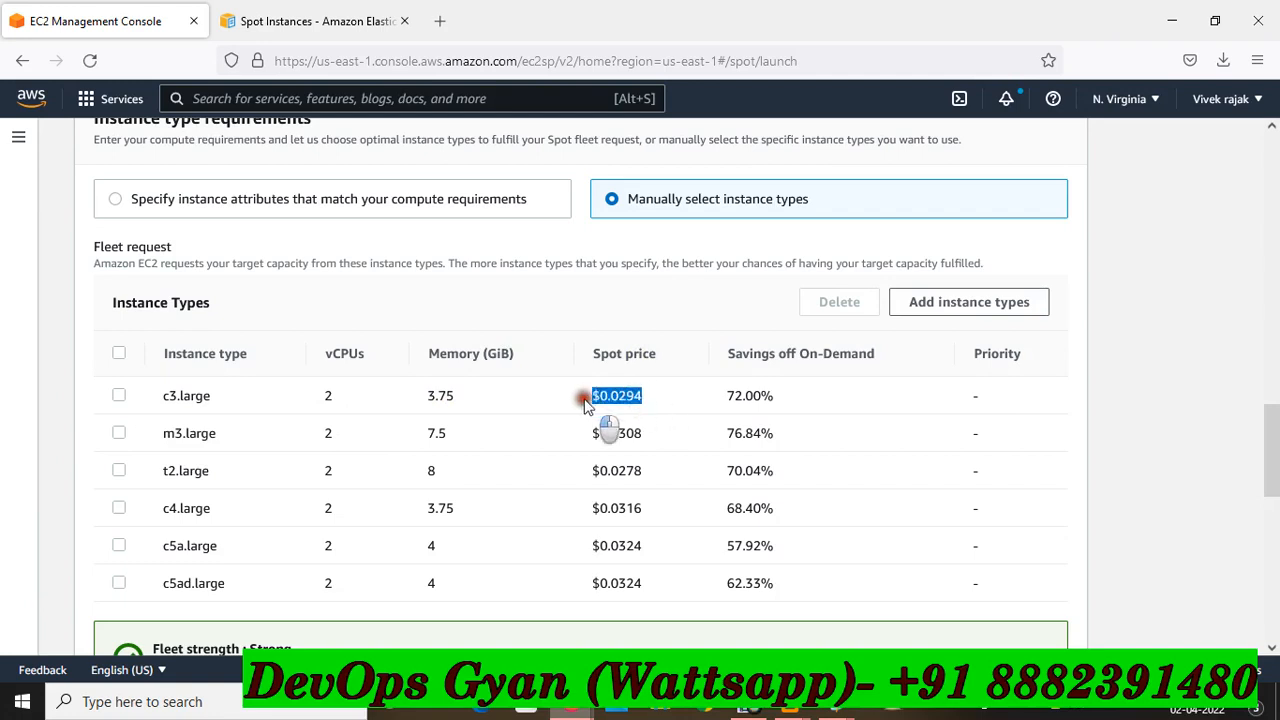
left_click_drag(642, 433, 607, 428)
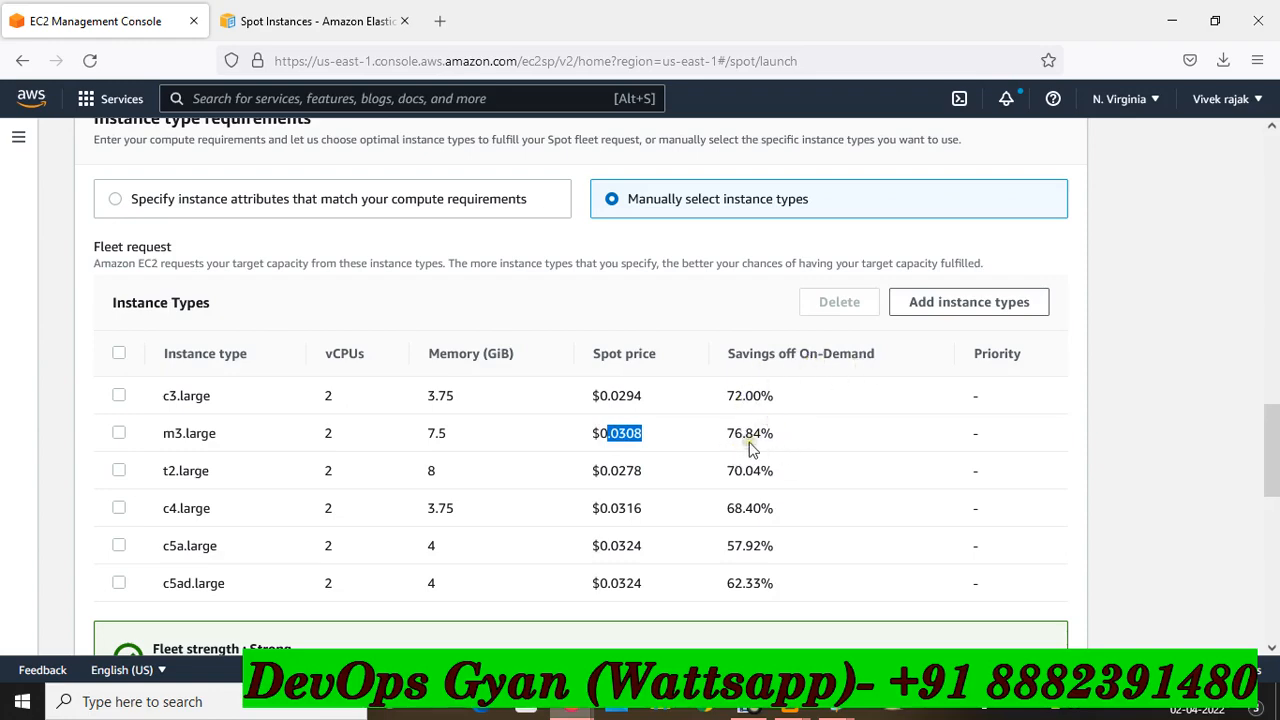
scroll(750, 445, "down", 2)
scroll(680, 463, "up", 1)
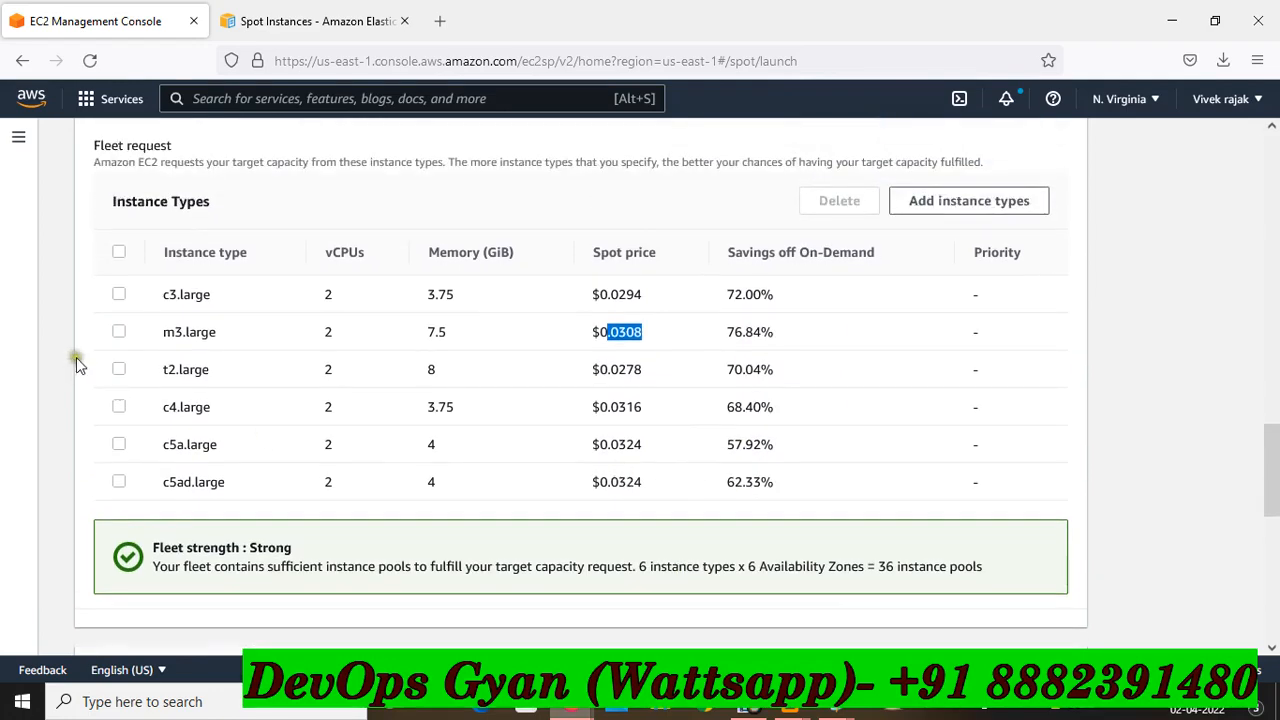
scroll(331, 457, "up", 2)
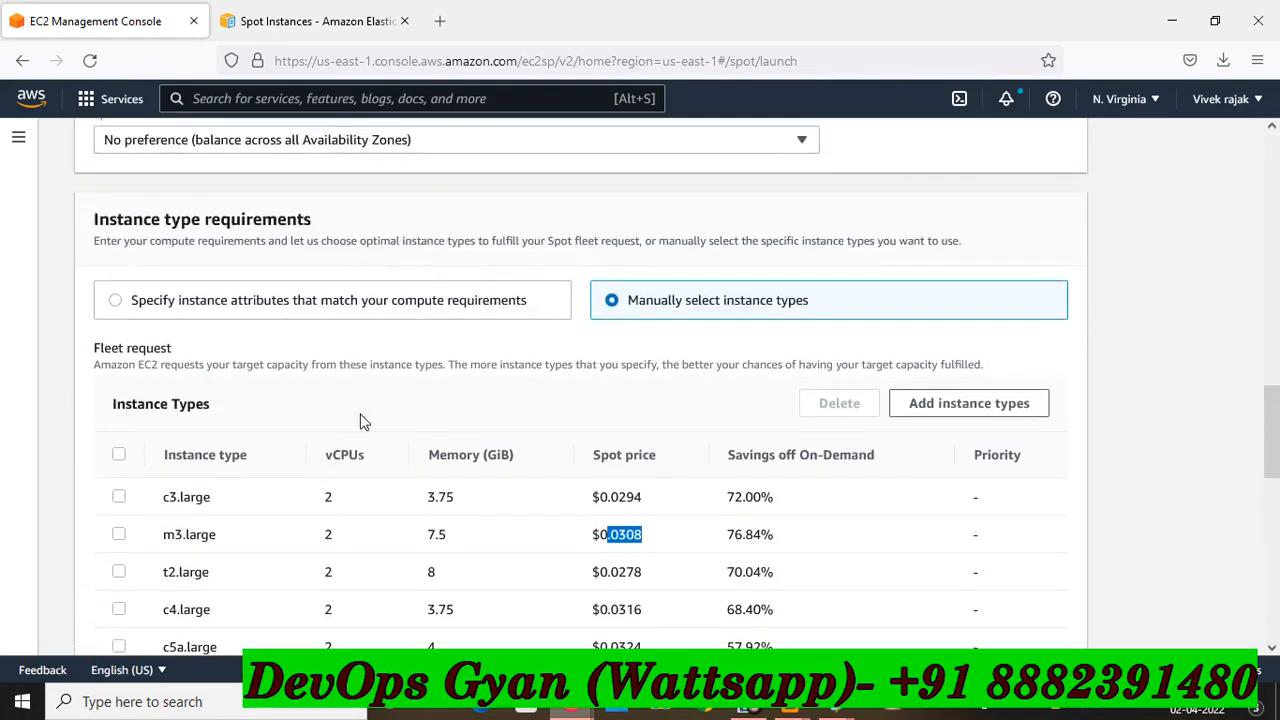
Step: Try the Lowest price and Diversified Spot Fleet allocation strategies, and return to Capacity optimized (recommended)
scroll(363, 421, "down", 5)
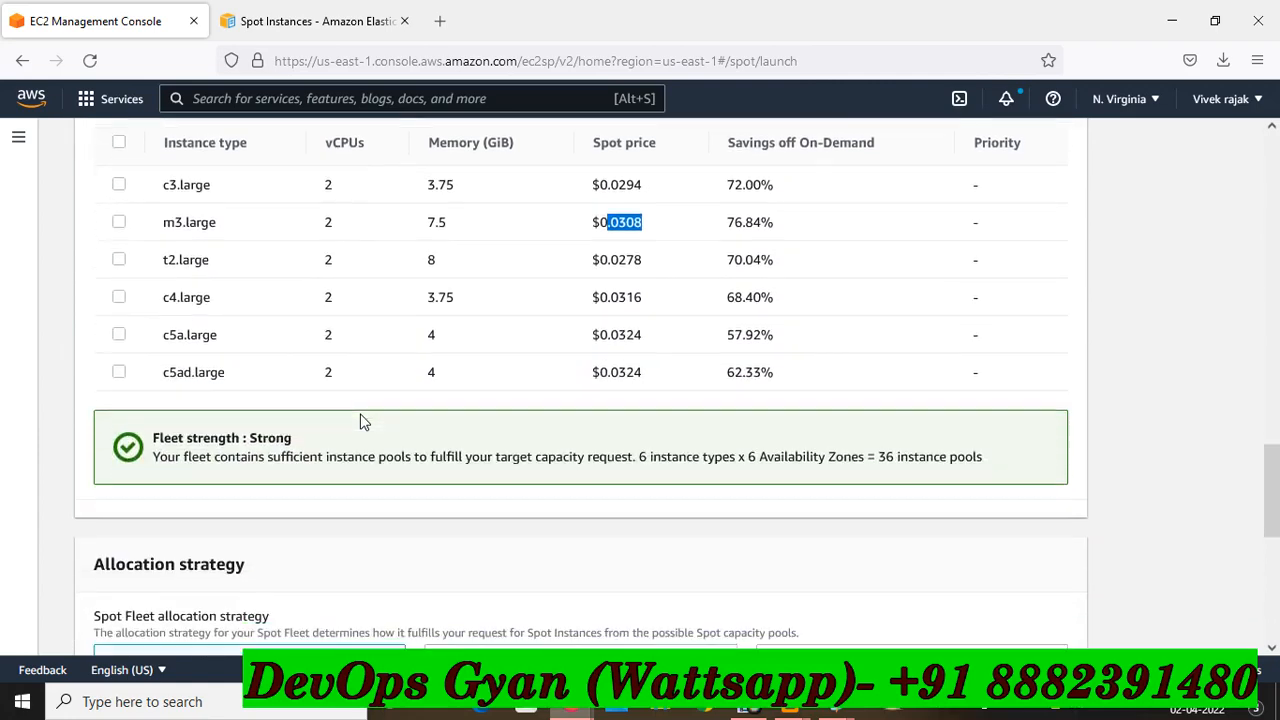
scroll(381, 414, "down", 1)
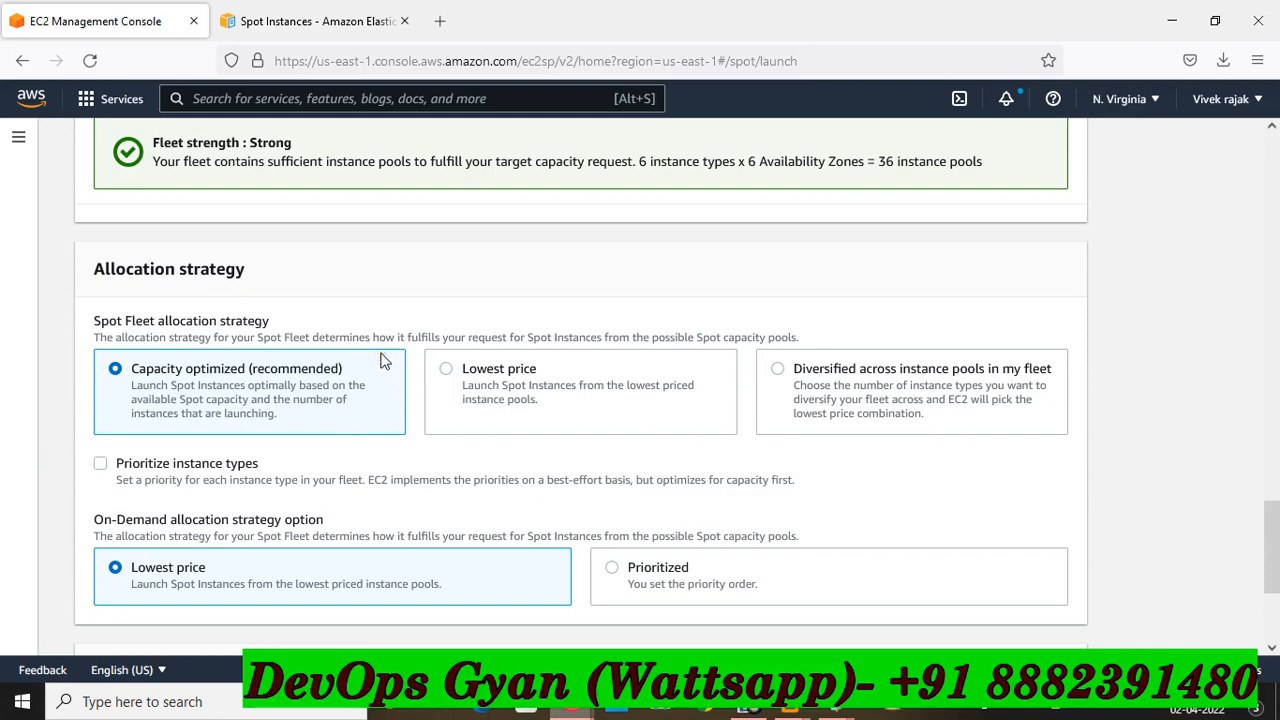
left_click(446, 370)
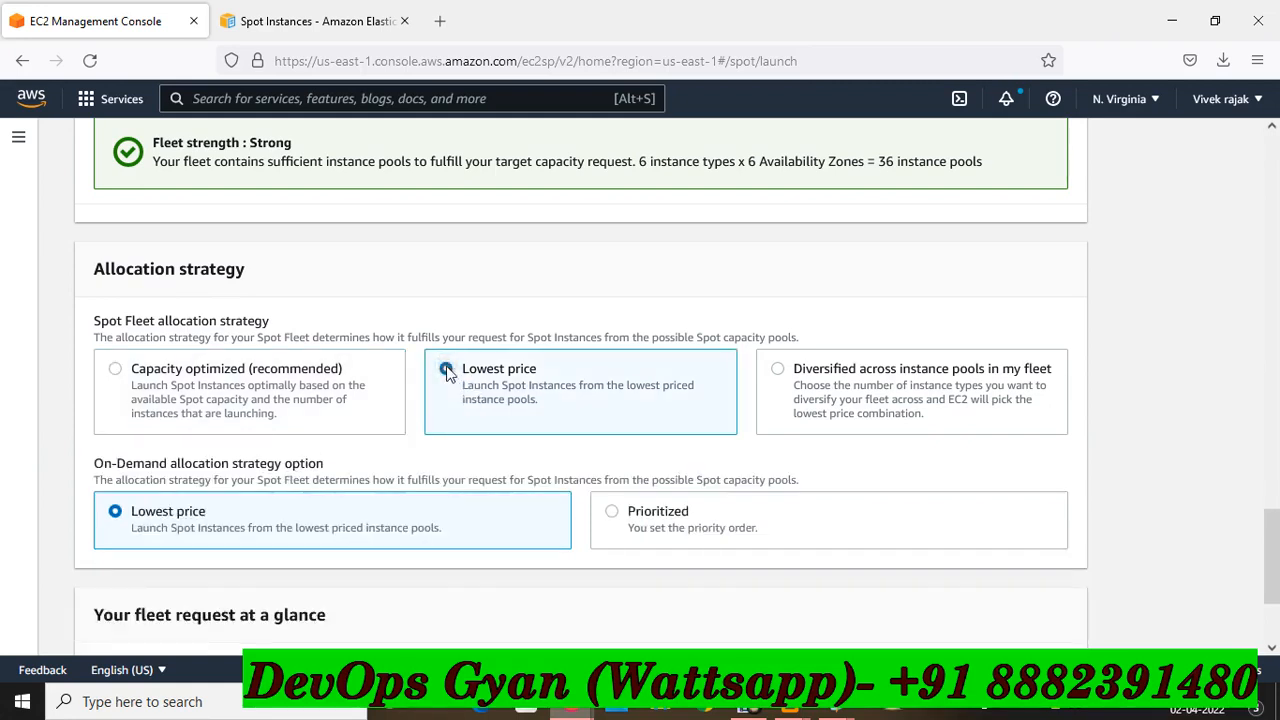
left_click(777, 370)
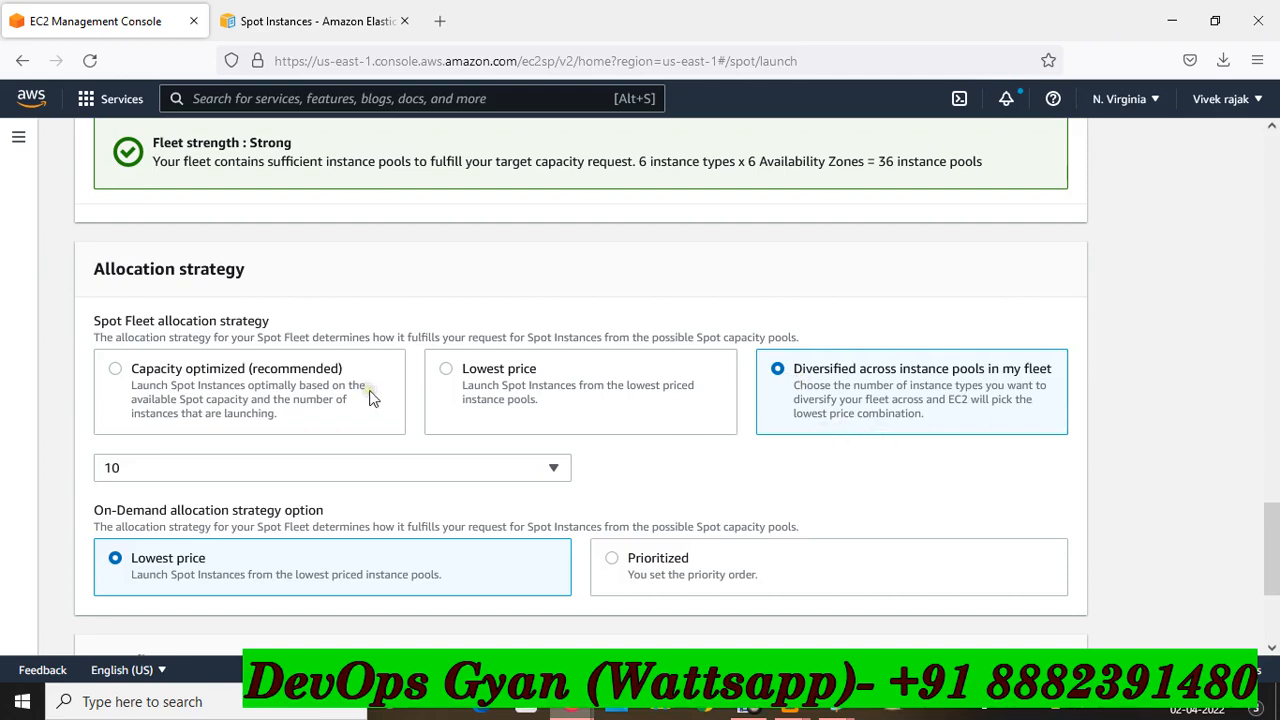
left_click(116, 369)
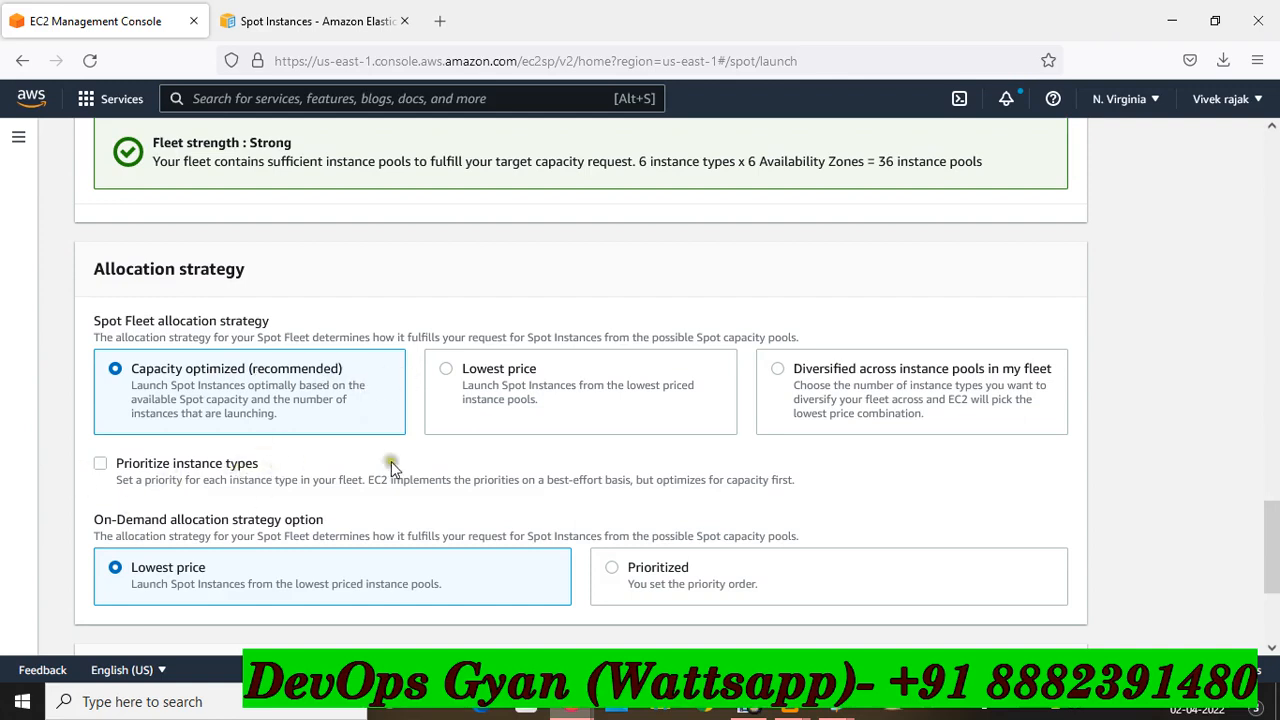
Step: Try the Prioritized On-Demand allocation strategy and switch it back to Lowest price
scroll(286, 451, "down", 2)
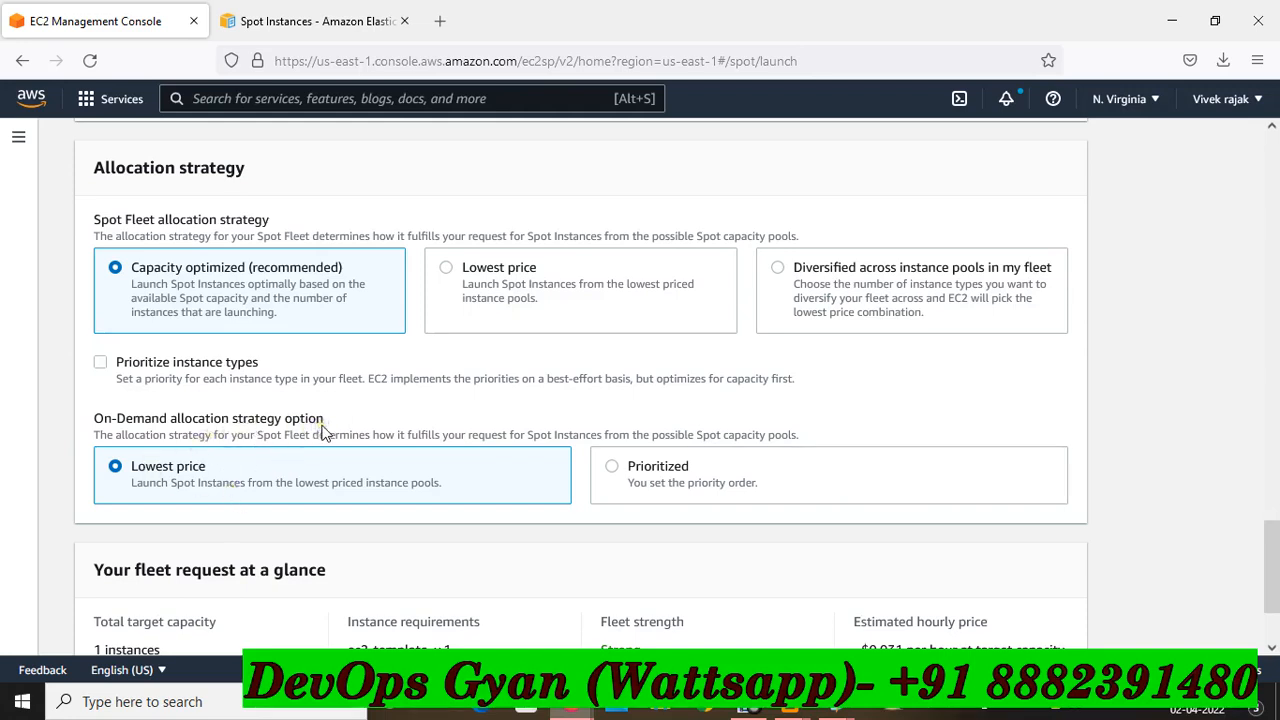
left_click(610, 465)
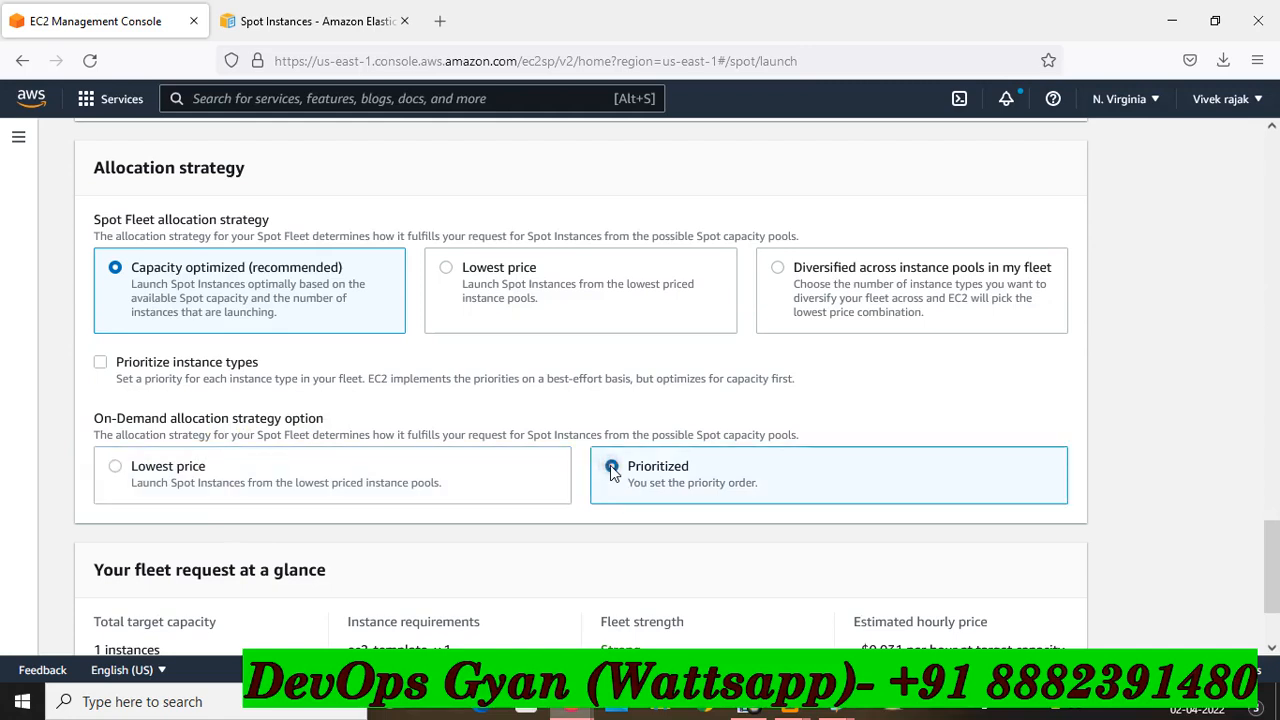
left_click(116, 467)
Step: Examine the total target capacity, instance requirements and fleet strength in the fleet request summary
scroll(380, 434, "down", 3)
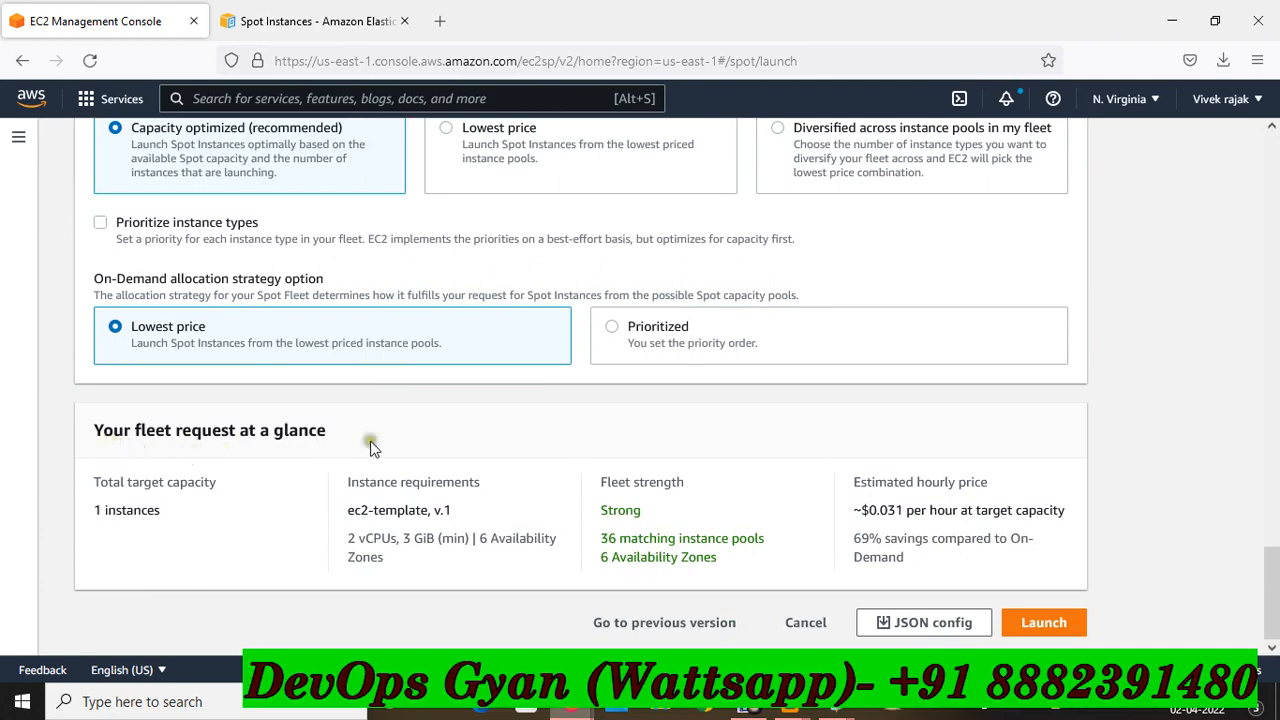
left_click_drag(327, 432, 97, 434)
left_click(414, 443)
left_click_drag(164, 511, 113, 507)
left_click(176, 517)
left_click_drag(505, 508, 350, 511)
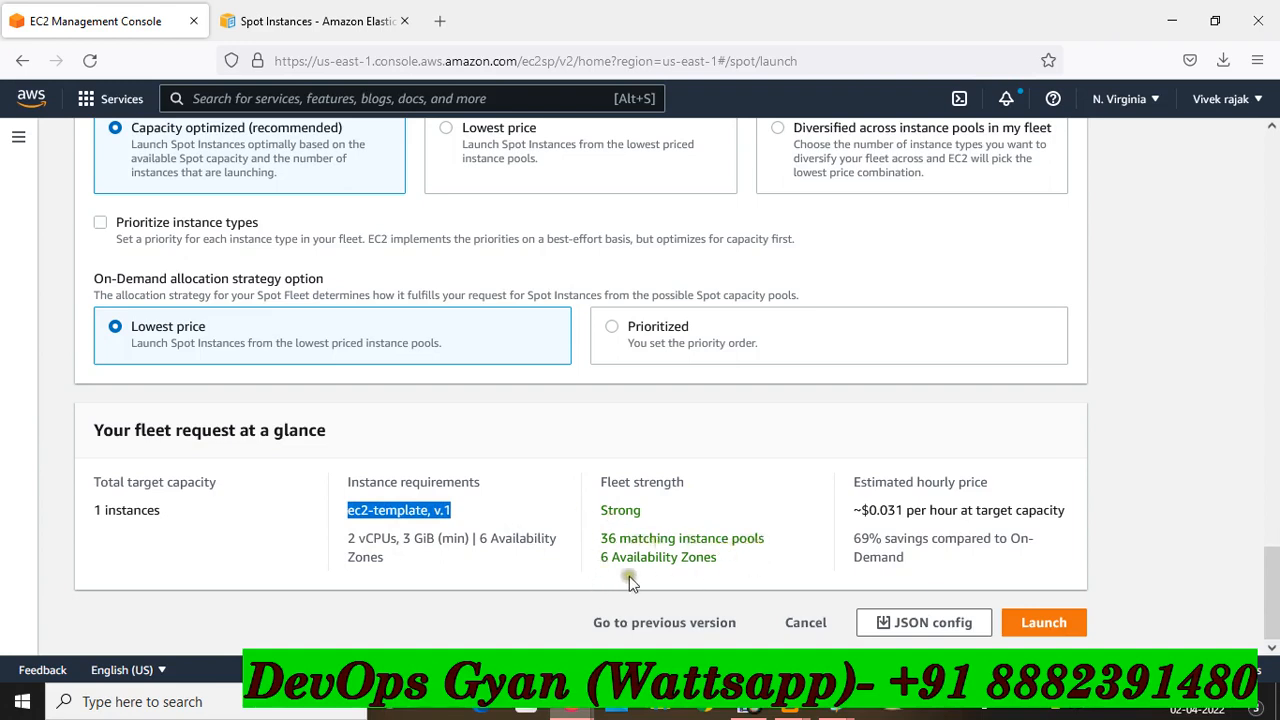
left_click_drag(745, 565, 600, 560)
left_click(522, 606)
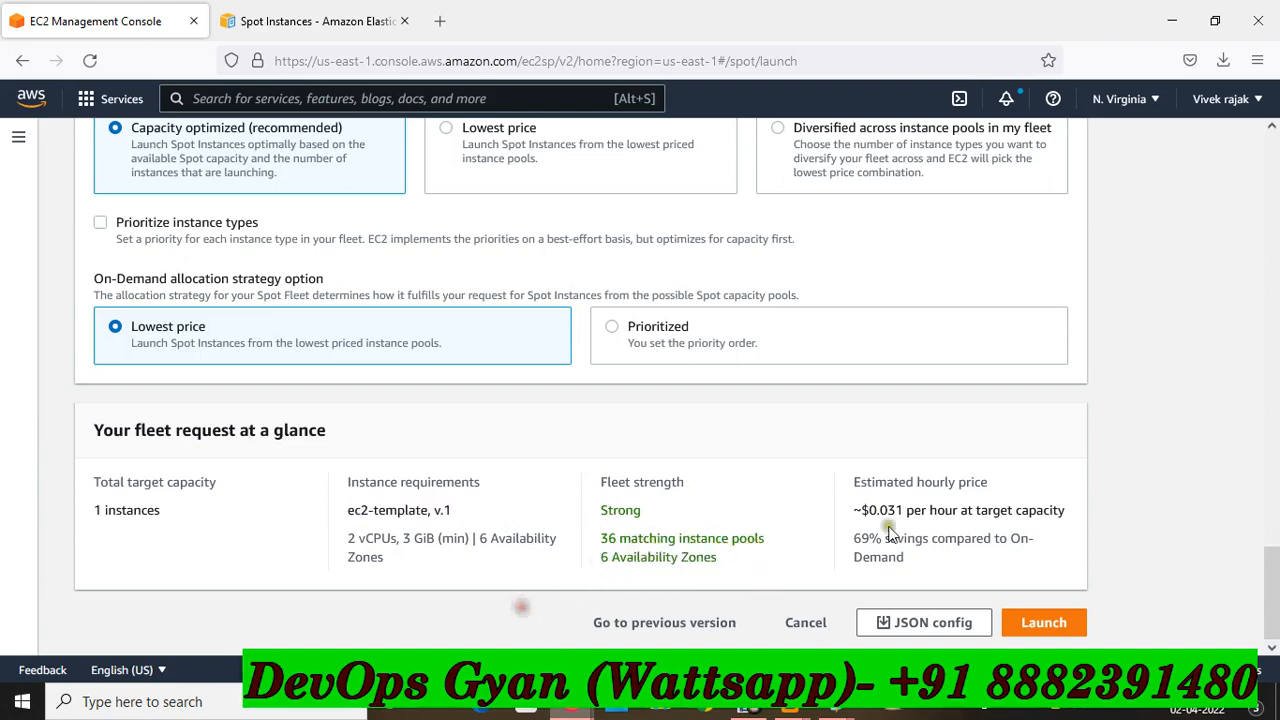
Step: Examine the estimated hourly price and the savings compared to On-Demand in the fleet request summary
left_click_drag(994, 486, 861, 491)
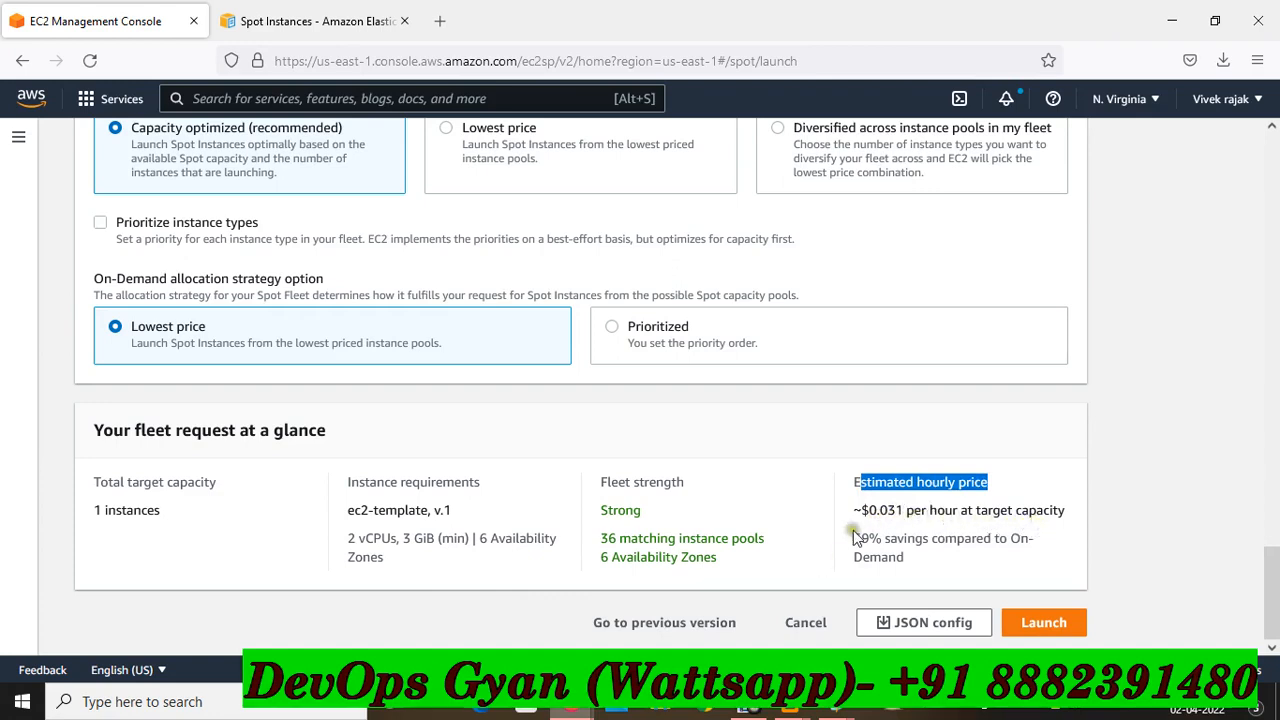
left_click_drag(857, 512, 1057, 509)
left_click(1000, 468)
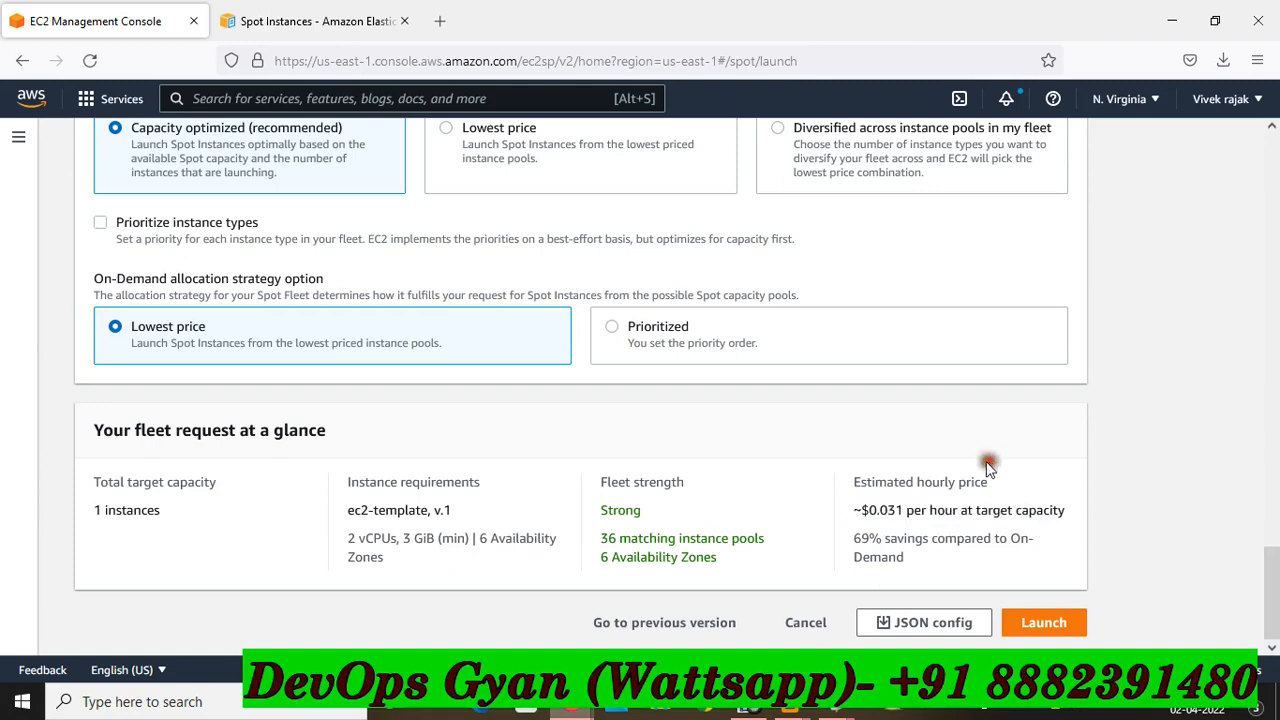
left_click_drag(857, 545, 1010, 565)
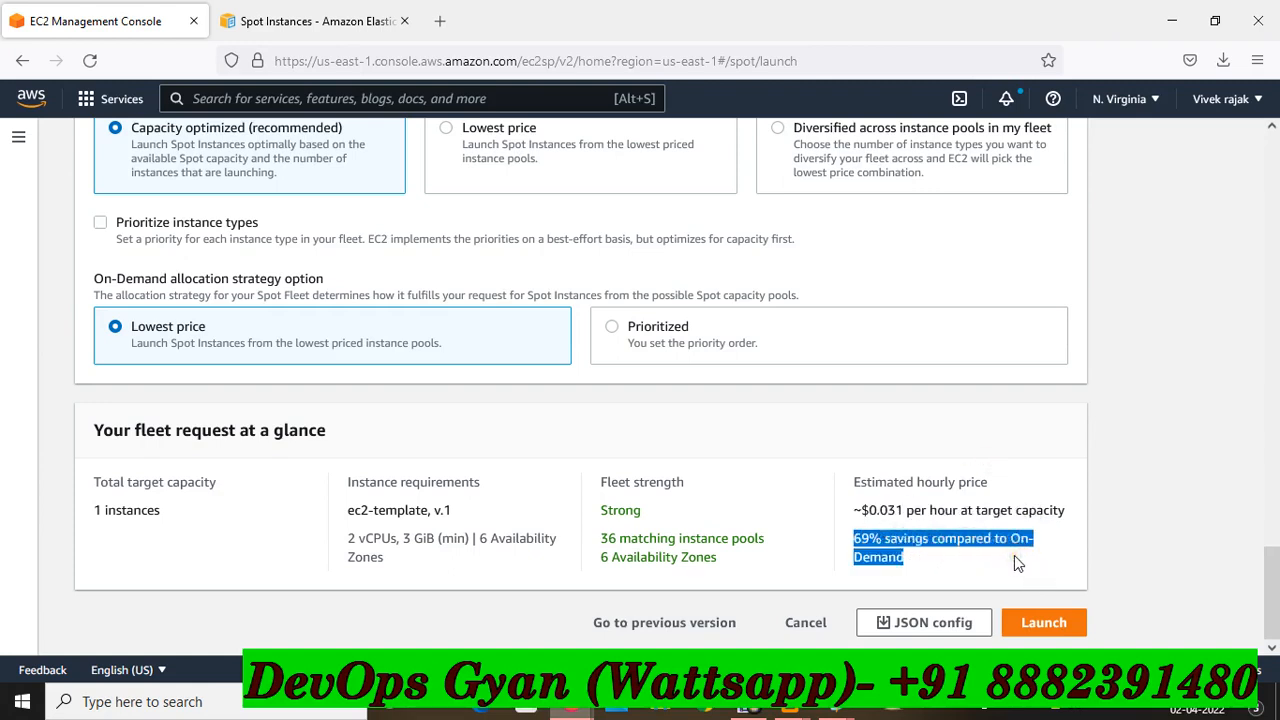
left_click(486, 622)
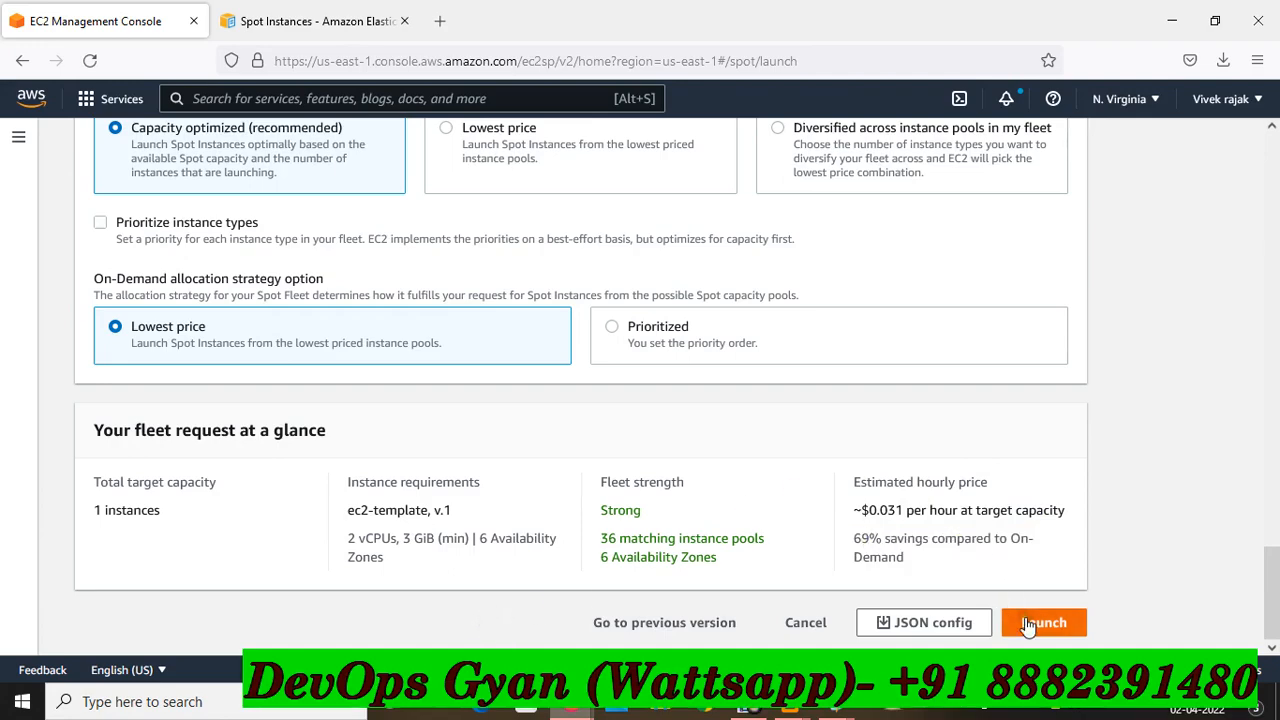
Step: Review the complete Spot Fleet request from the launch parameters through network, instance types and allocation strategy to the summary
scroll(928, 455, "up", 6)
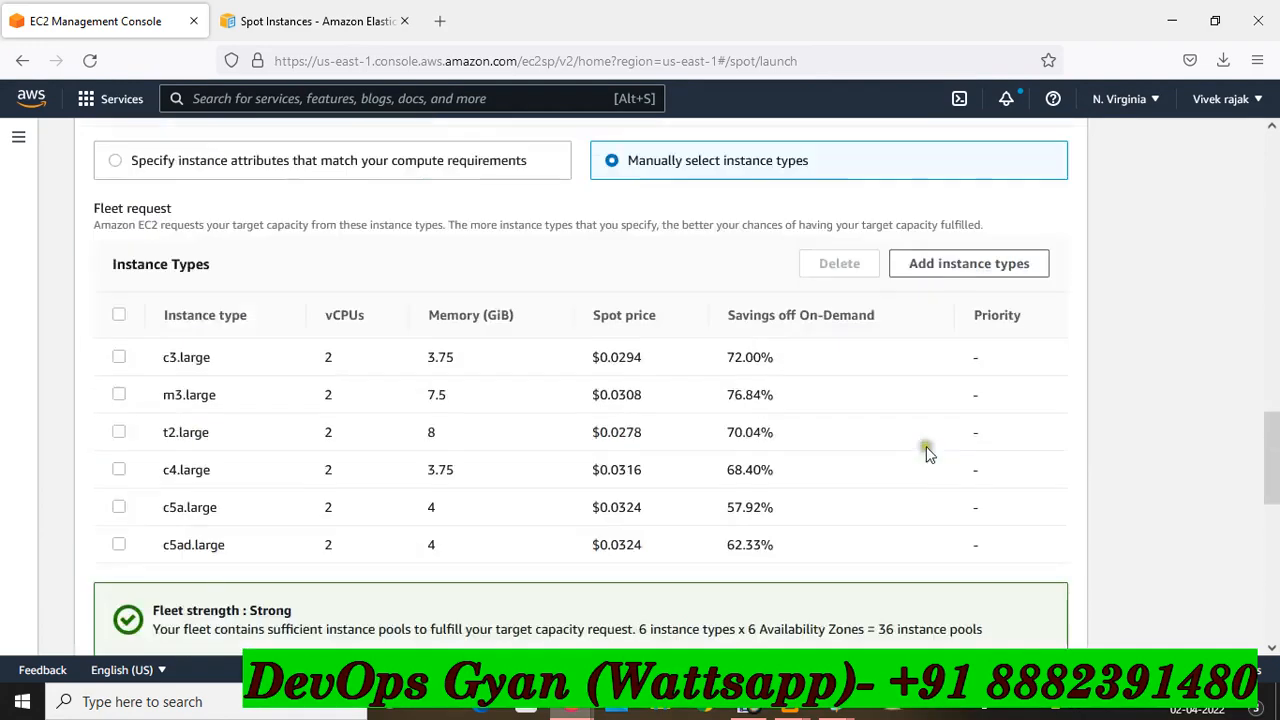
scroll(926, 446, "up", 10)
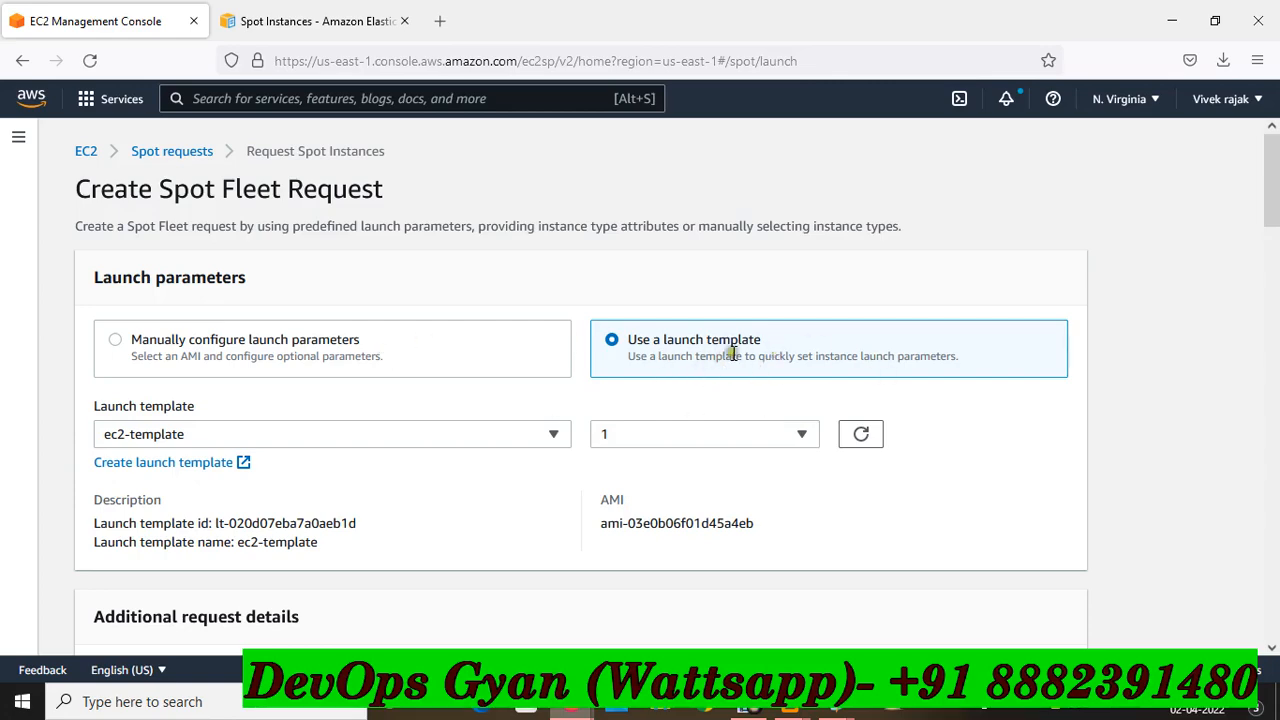
scroll(457, 360, "down", 3)
scroll(237, 362, "down", 2)
scroll(452, 379, "down", 5)
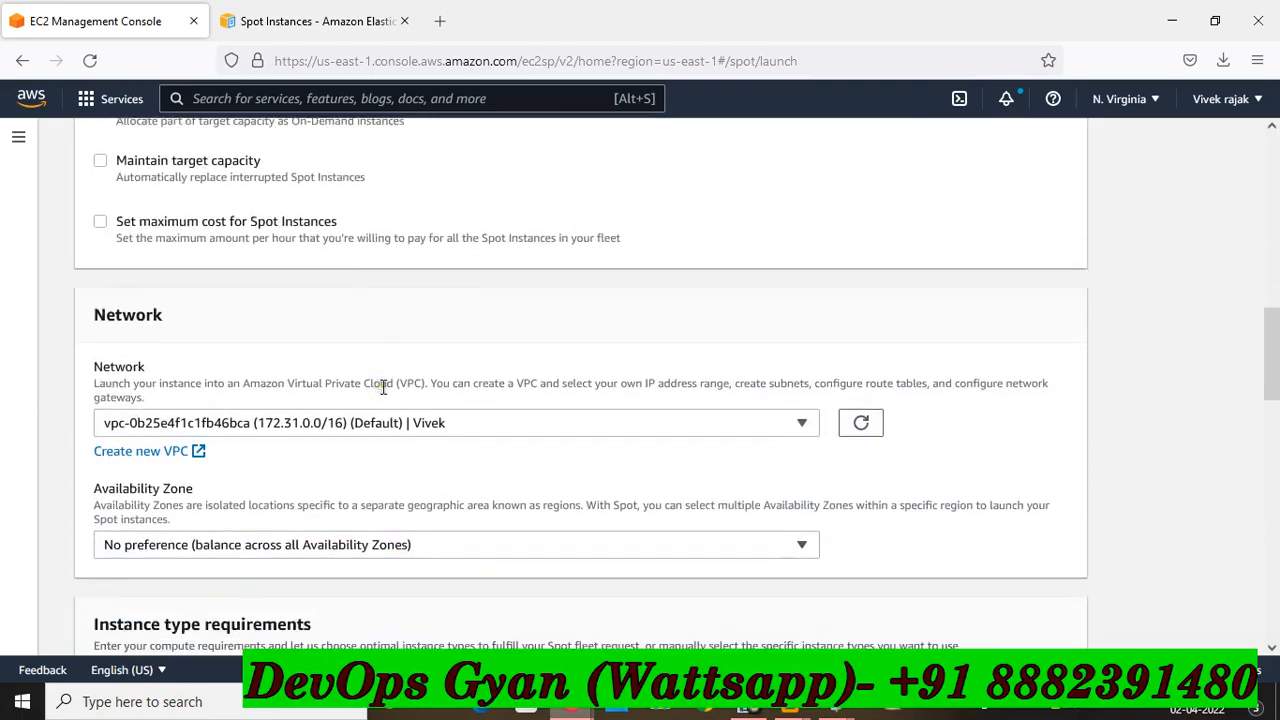
scroll(382, 389, "down", 5)
scroll(382, 389, "down", 6)
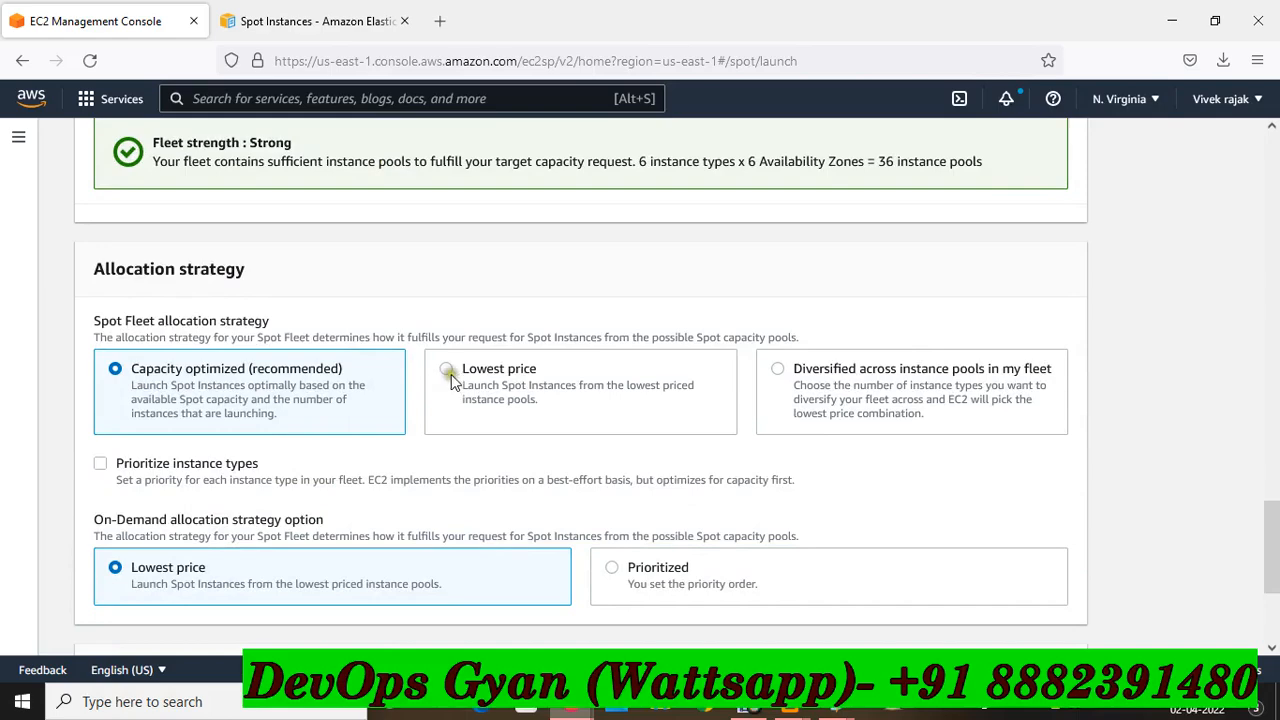
scroll(894, 449, "down", 2)
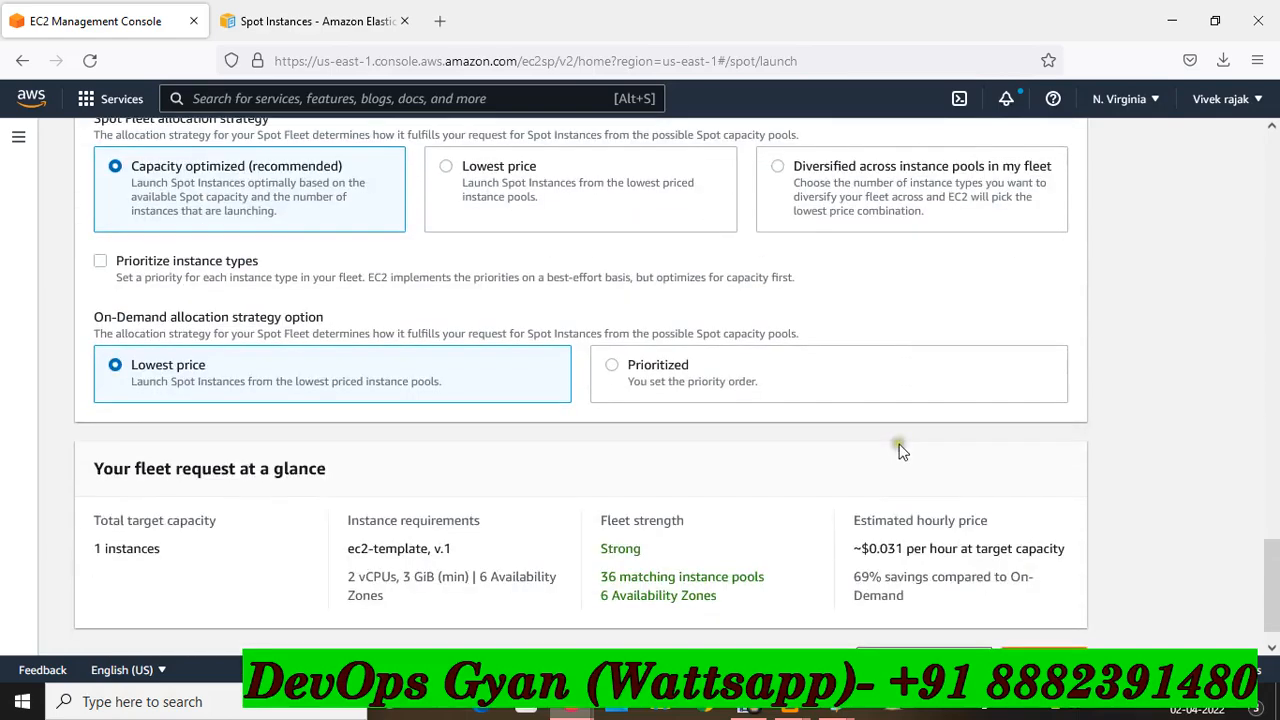
scroll(898, 452, "down", 1)
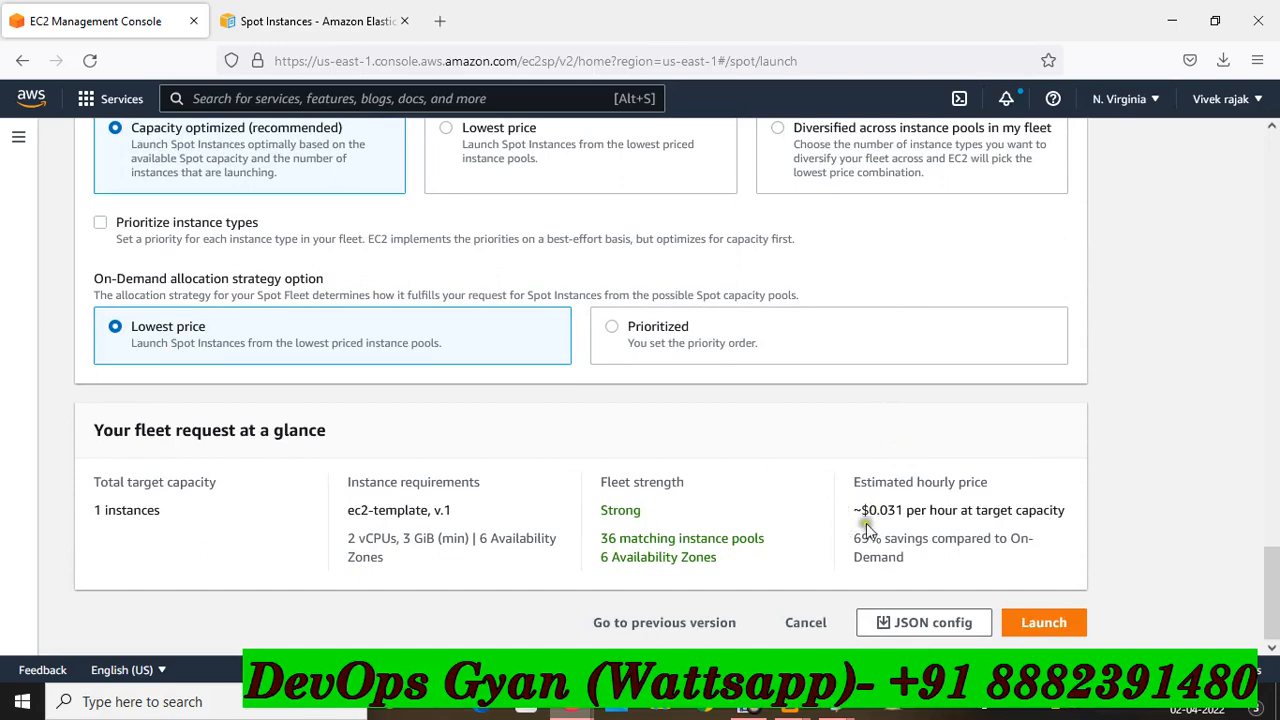
Step: Highlight the estimated price per hour at target capacity in the request summary and clear the highlight
left_click_drag(1043, 510, 815, 447)
left_click(815, 445)
left_click_drag(850, 510, 1057, 513)
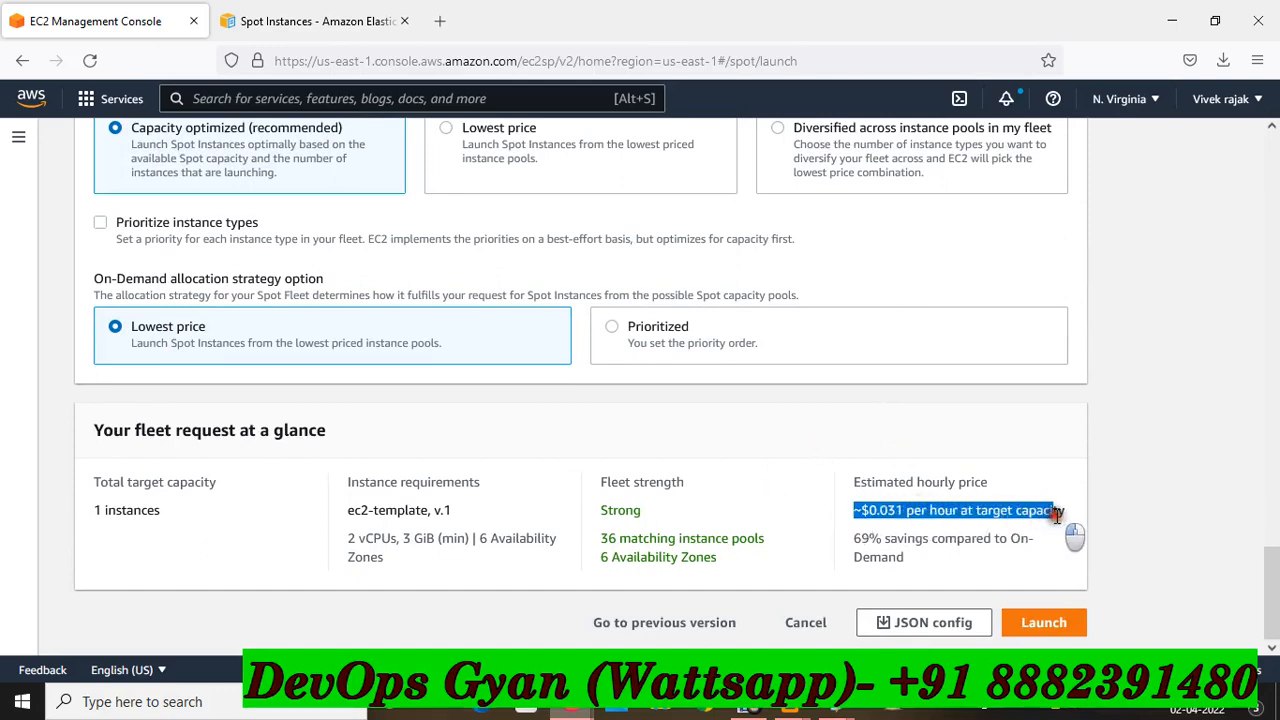
left_click(835, 405)
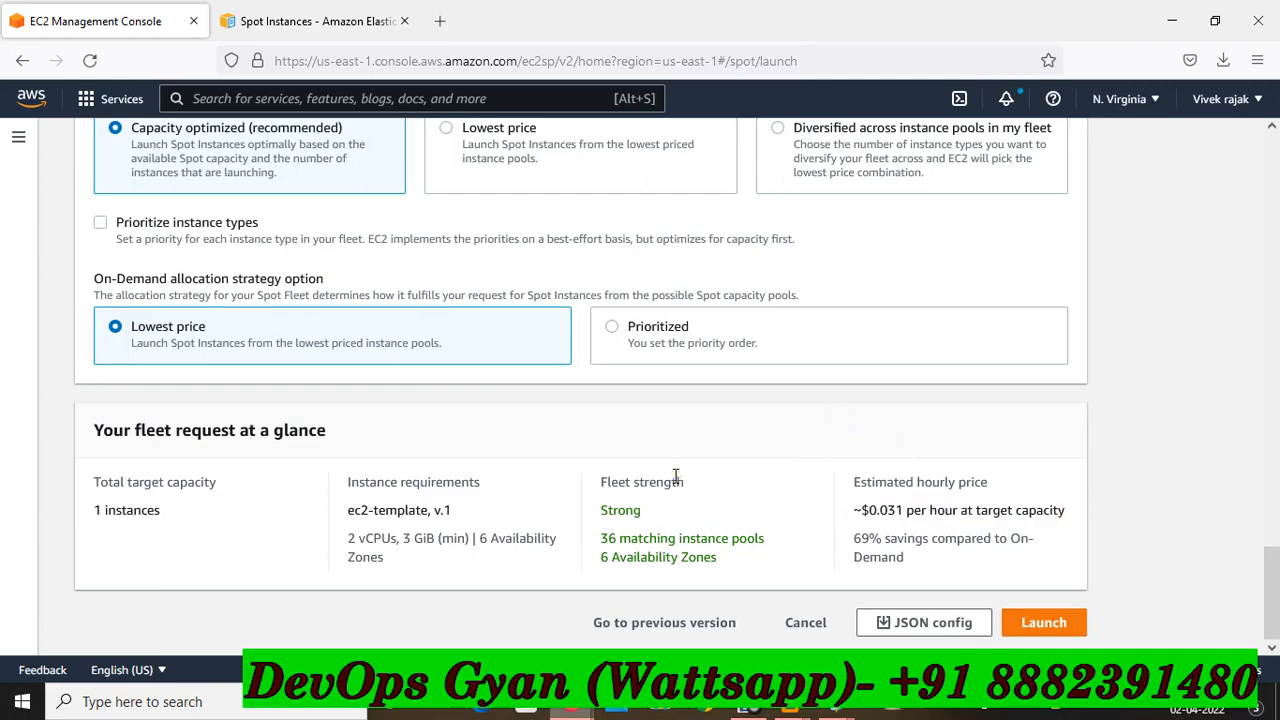
scroll(676, 476, "up", 20)
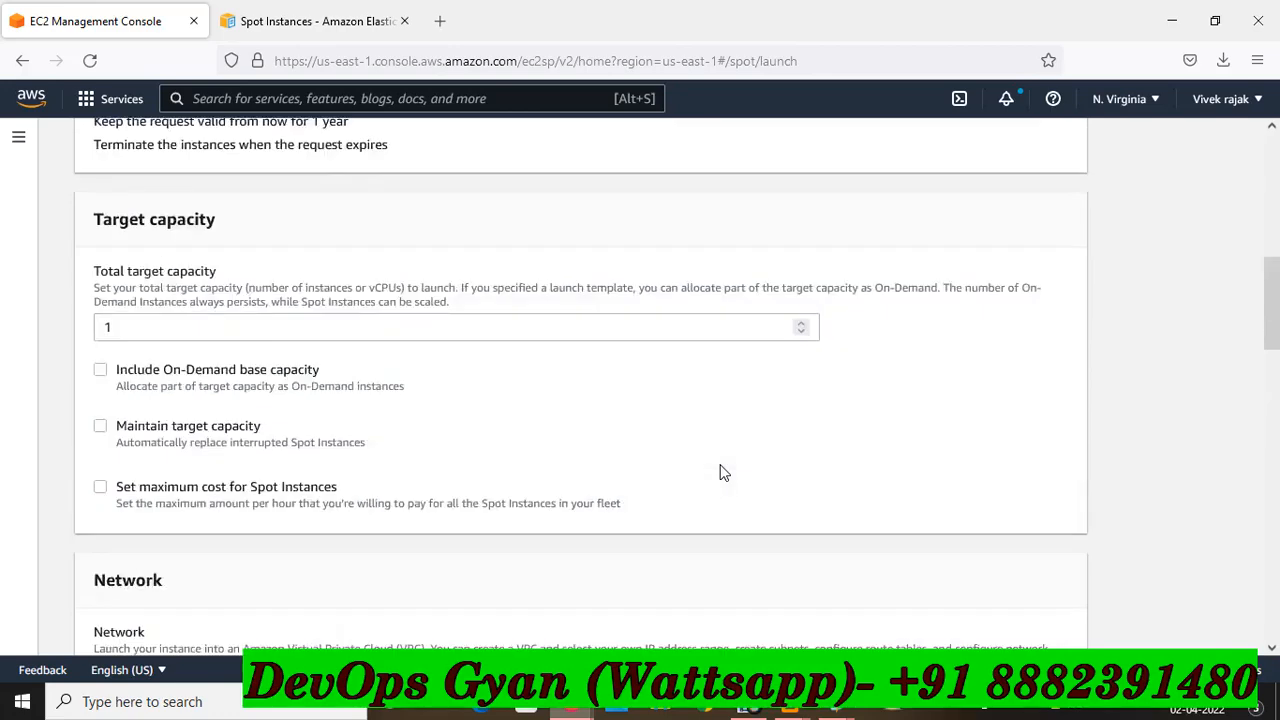
scroll(710, 472, "up", 6)
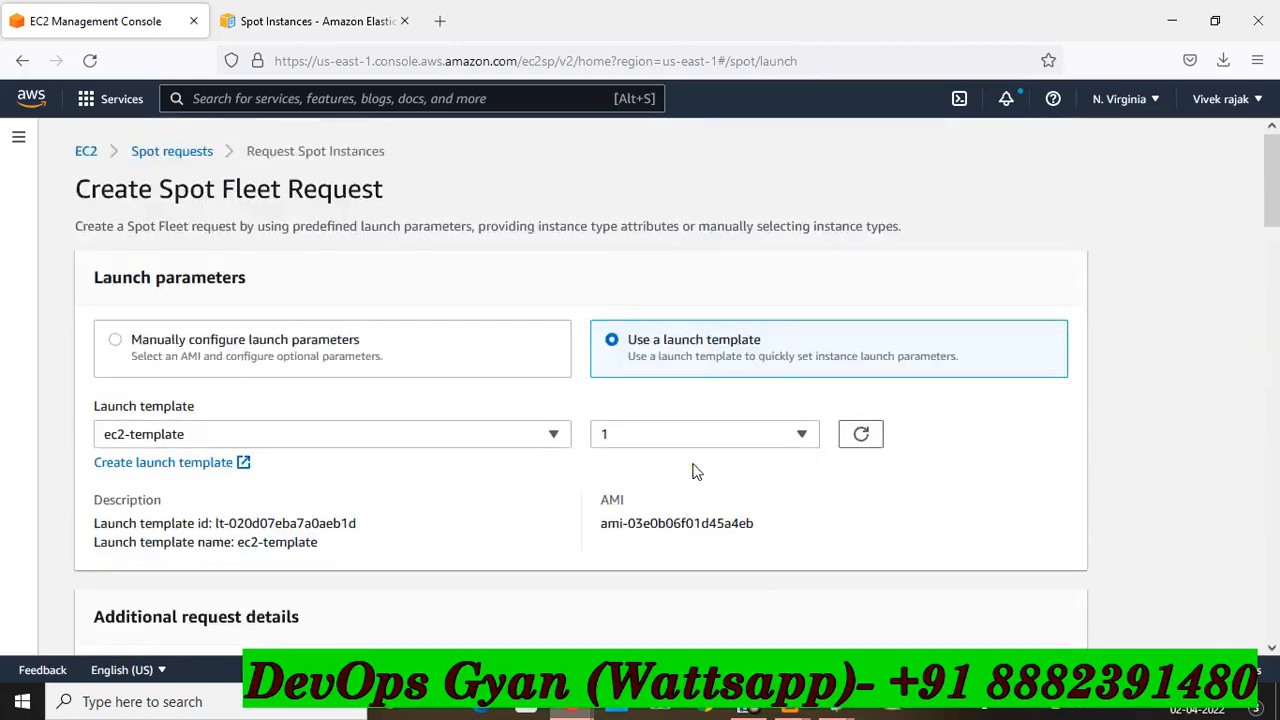
left_click(690, 470)
left_click(750, 708)
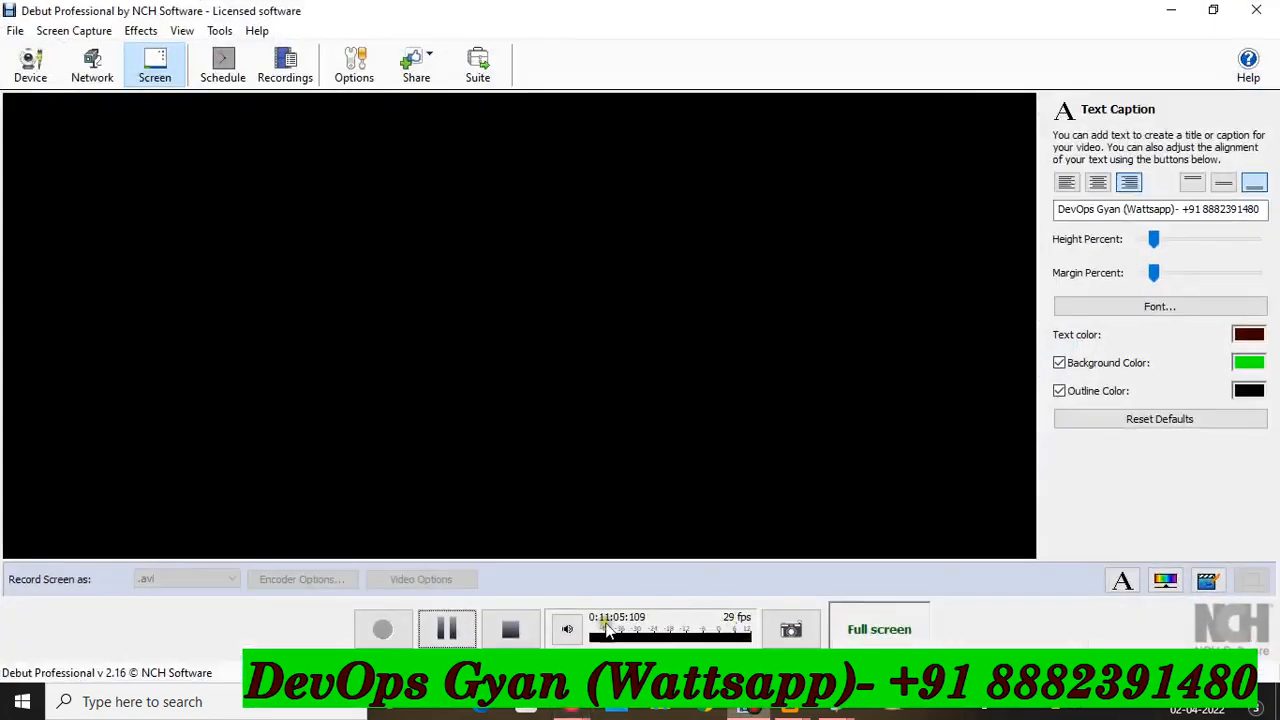